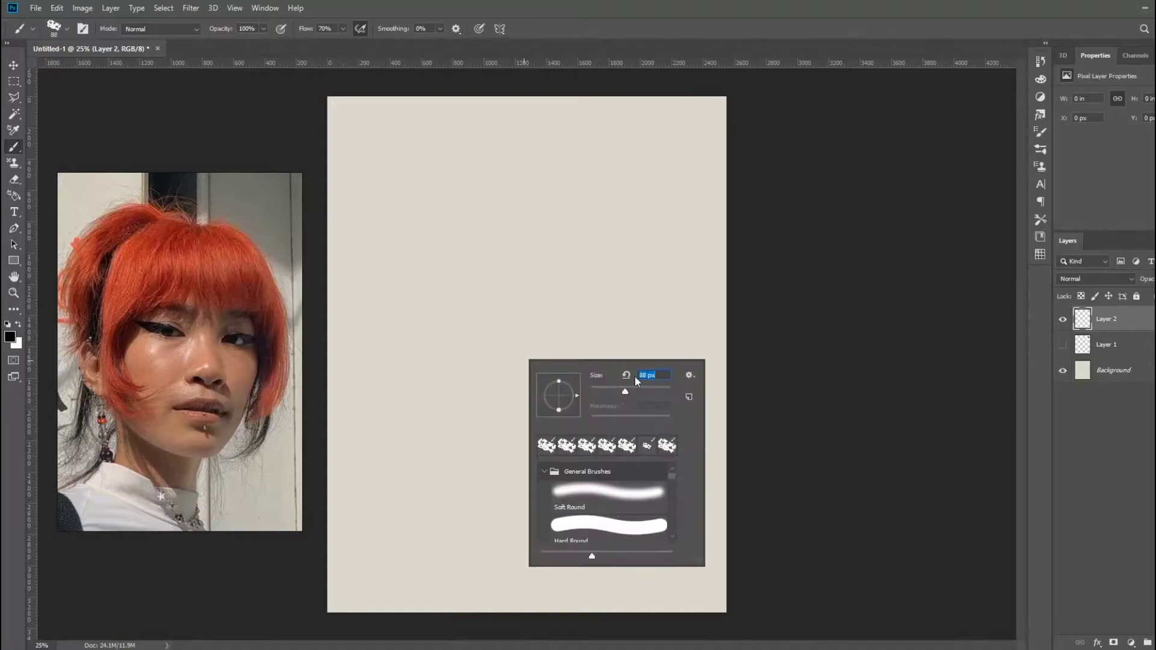
Step: Paint horizontal and vertical cross guidelines and a mouth line with the soft brush
key(Return)
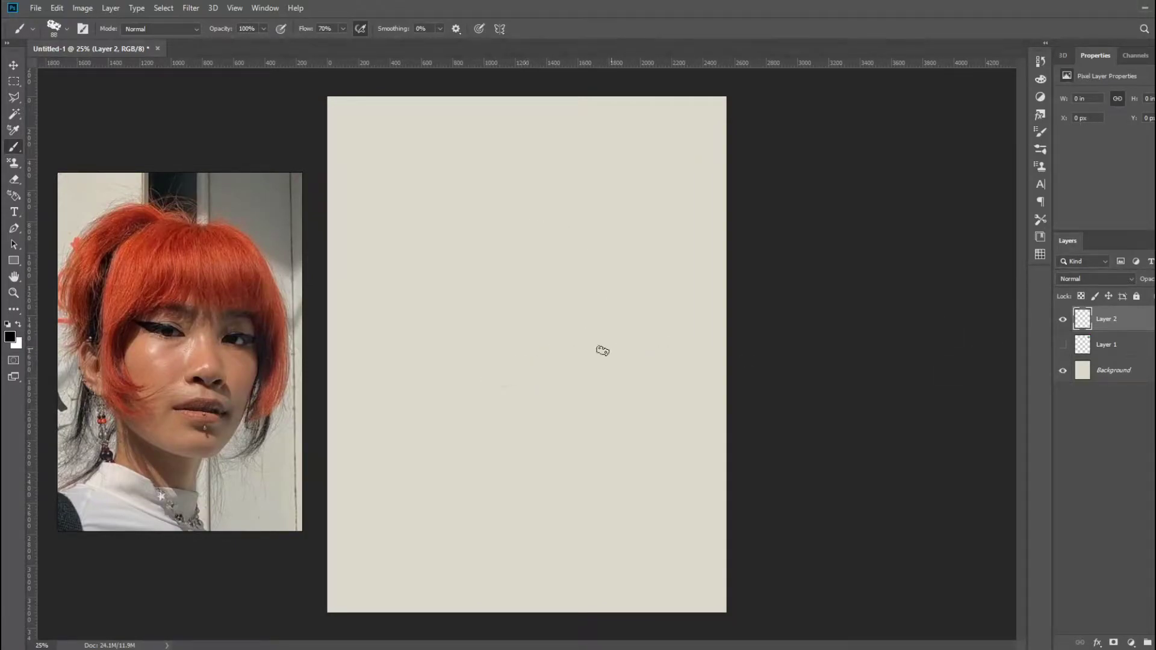
mouse_move(601, 348)
mouse_down()
mouse_move(473, 356)
mouse_move(616, 355)
mouse_up()
key(ctrl+z)
drag(518, 250, 545, 461)
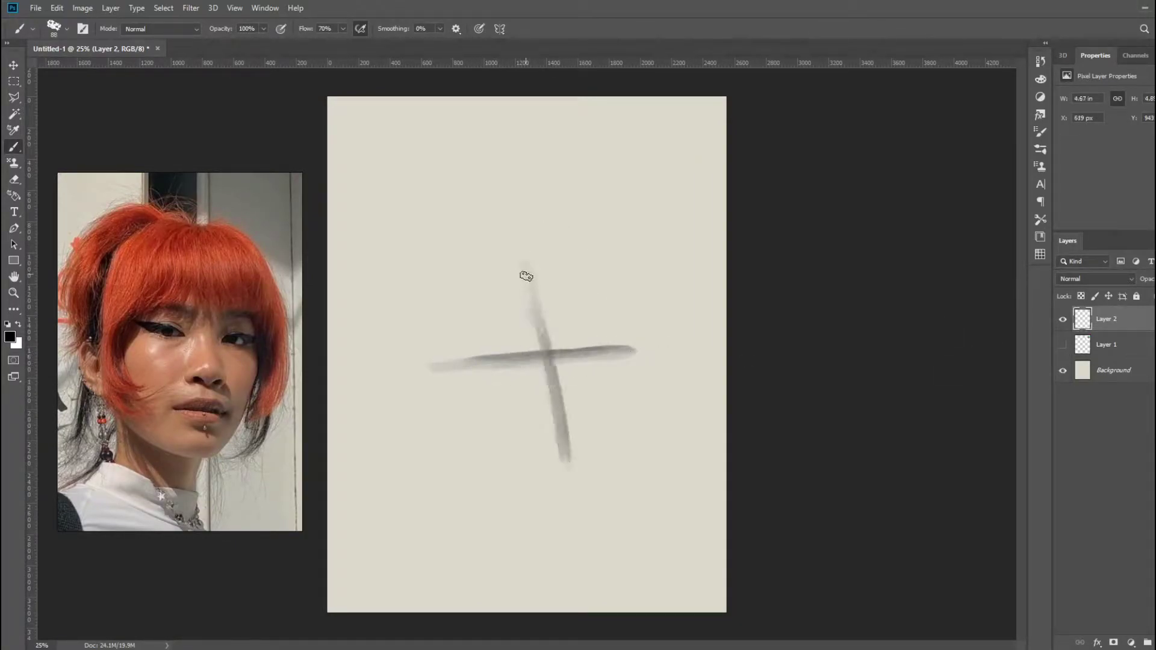
key(ctrl+z)
drag(522, 274, 544, 509)
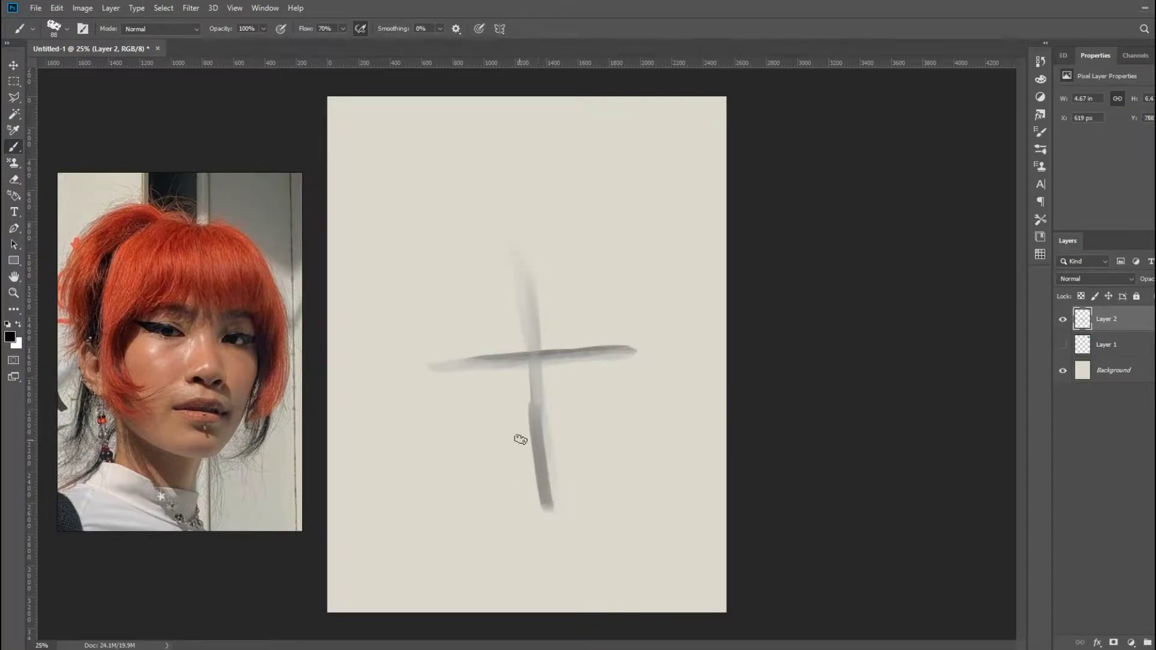
drag(504, 435, 596, 431)
mouse_move(560, 368)
mouse_down()
mouse_move(507, 364)
mouse_move(559, 359)
mouse_move(545, 301)
mouse_move(561, 262)
mouse_up()
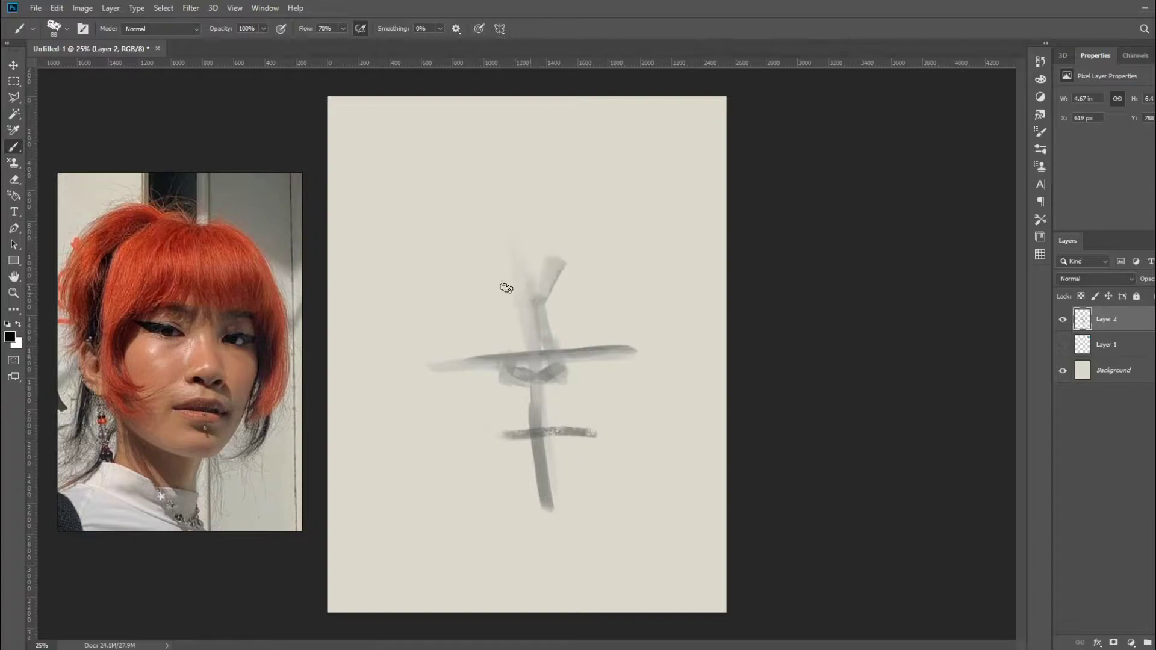
Step: Rough in the eyes, brows, nose bridge, cheek, jaw and chin strokes around the cross
mouse_move(524, 316)
mouse_down()
mouse_move(475, 271)
mouse_move(490, 295)
mouse_move(471, 296)
mouse_up()
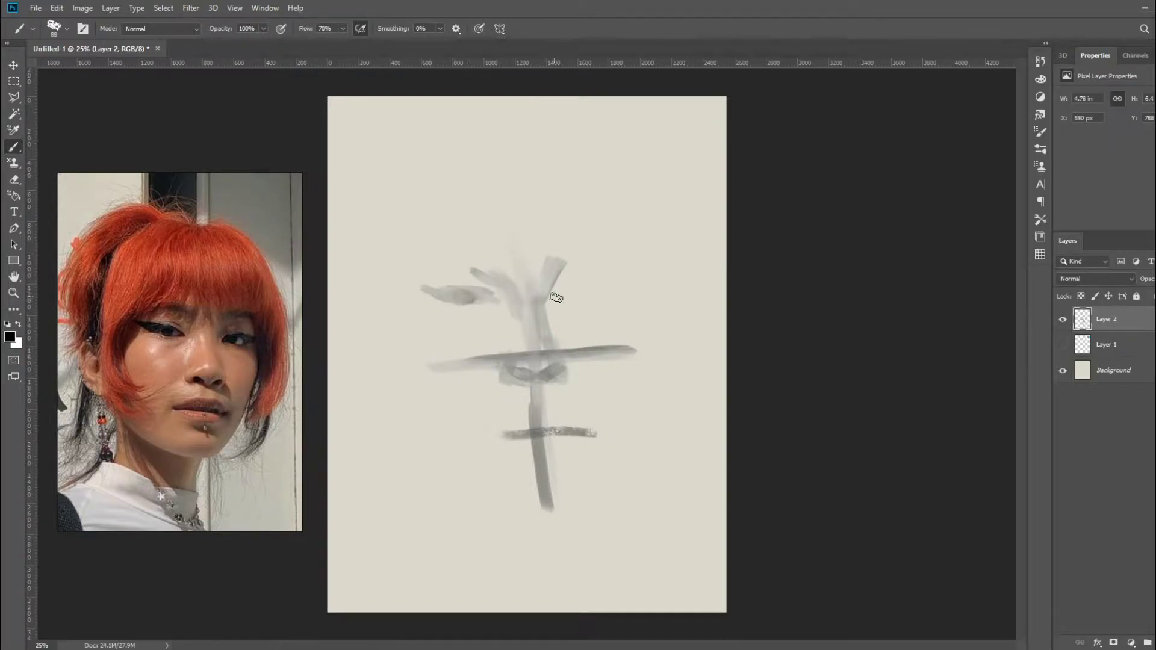
mouse_move(557, 298)
mouse_down()
mouse_move(608, 294)
mouse_move(608, 261)
mouse_move(617, 333)
mouse_up()
mouse_move(620, 348)
mouse_down()
mouse_move(596, 467)
mouse_move(523, 485)
mouse_up()
mouse_move(502, 272)
mouse_down()
mouse_move(441, 274)
mouse_move(497, 269)
mouse_move(609, 293)
mouse_up()
mouse_move(500, 301)
mouse_down()
mouse_move(466, 299)
mouse_move(501, 303)
mouse_up()
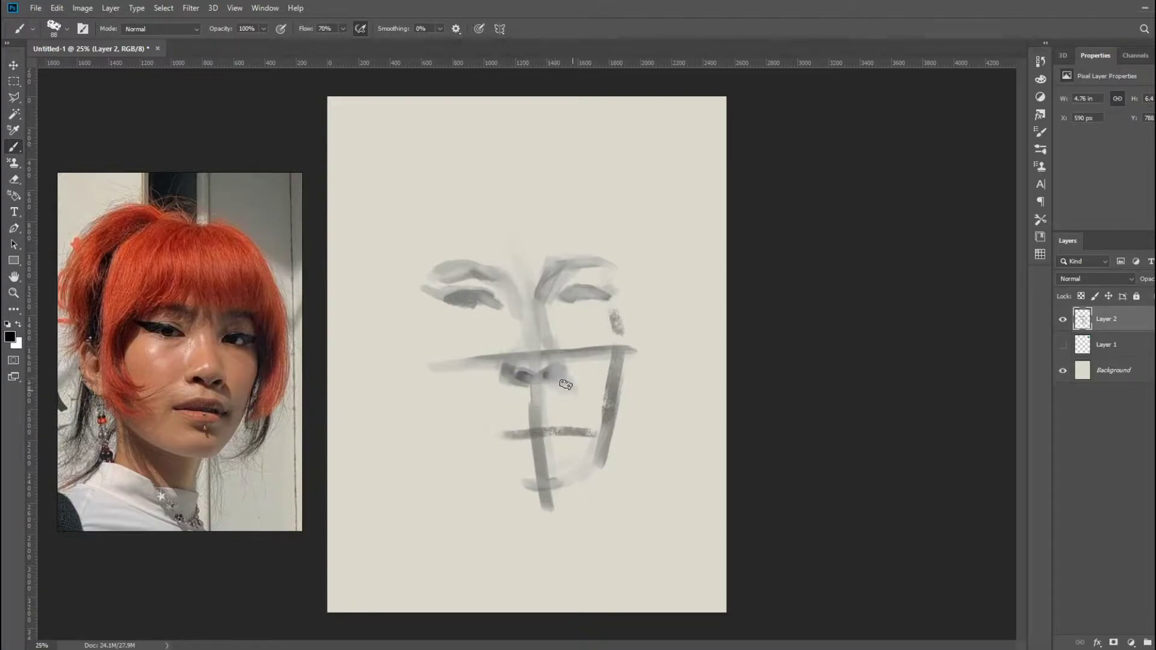
drag(566, 384, 585, 403)
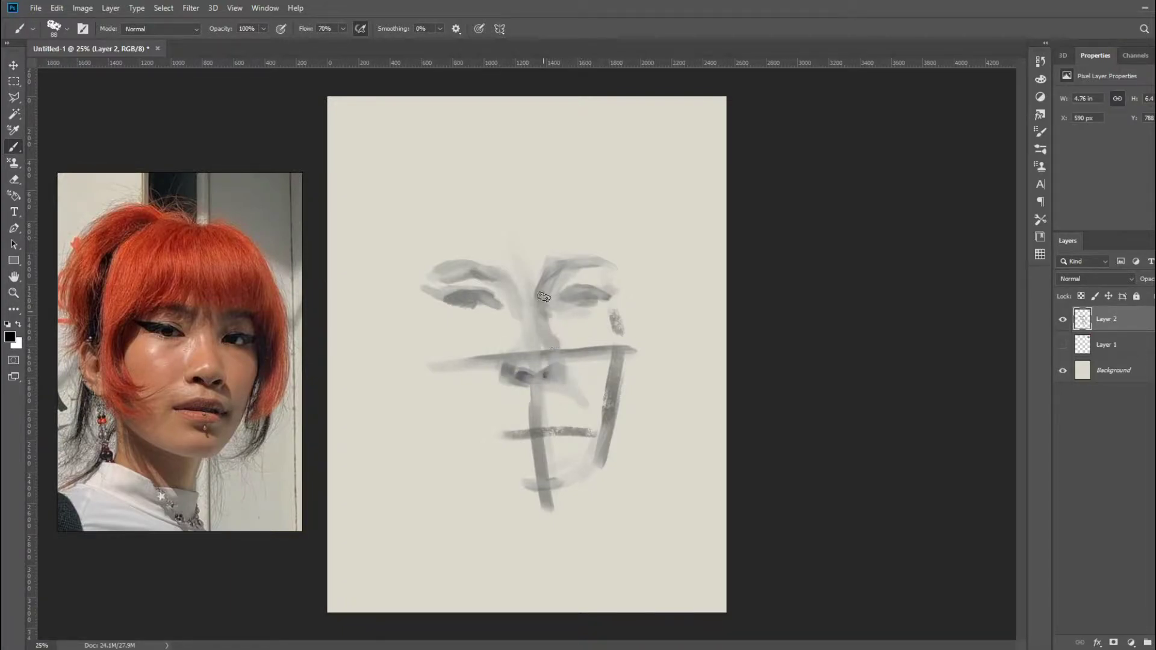
mouse_move(542, 301)
mouse_down()
mouse_move(578, 274)
mouse_move(602, 319)
mouse_up()
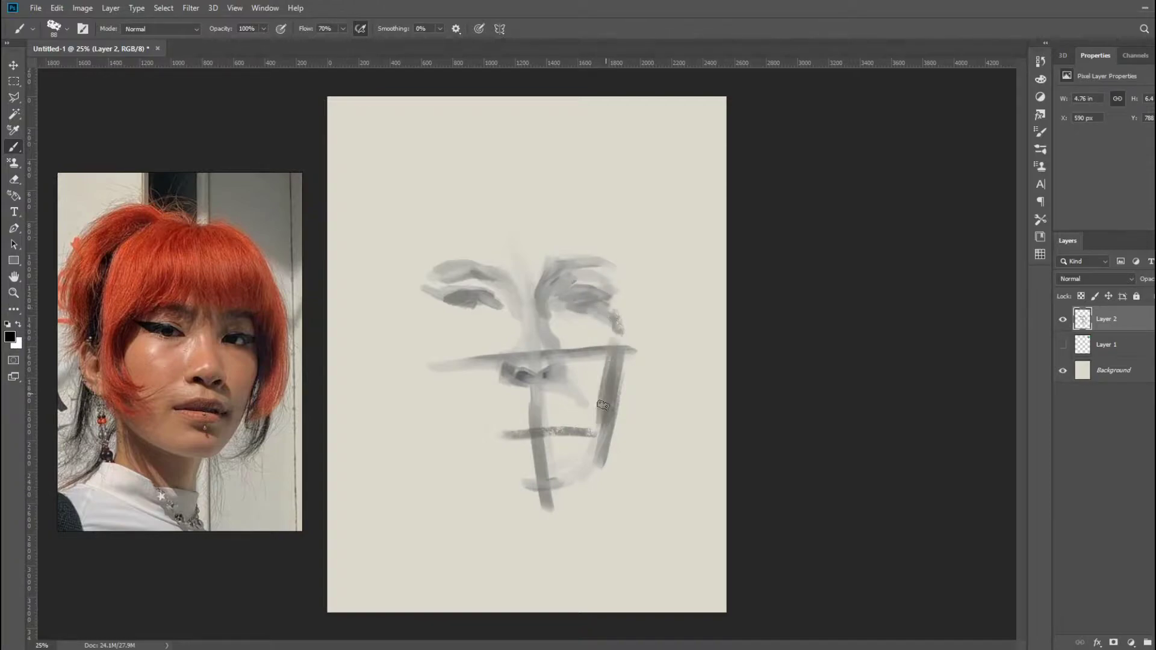
mouse_move(572, 386)
mouse_down()
mouse_move(551, 407)
mouse_move(495, 425)
mouse_move(556, 408)
mouse_move(498, 428)
mouse_move(574, 425)
mouse_move(521, 444)
mouse_move(572, 451)
mouse_move(560, 447)
mouse_move(588, 467)
mouse_up()
Step: Outline the right face edge and jawline, shade under the left eye, and add left cheek and hair strokes
drag(614, 334, 589, 244)
mouse_move(601, 437)
mouse_down()
mouse_move(572, 479)
mouse_move(506, 485)
mouse_up()
drag(447, 459, 521, 486)
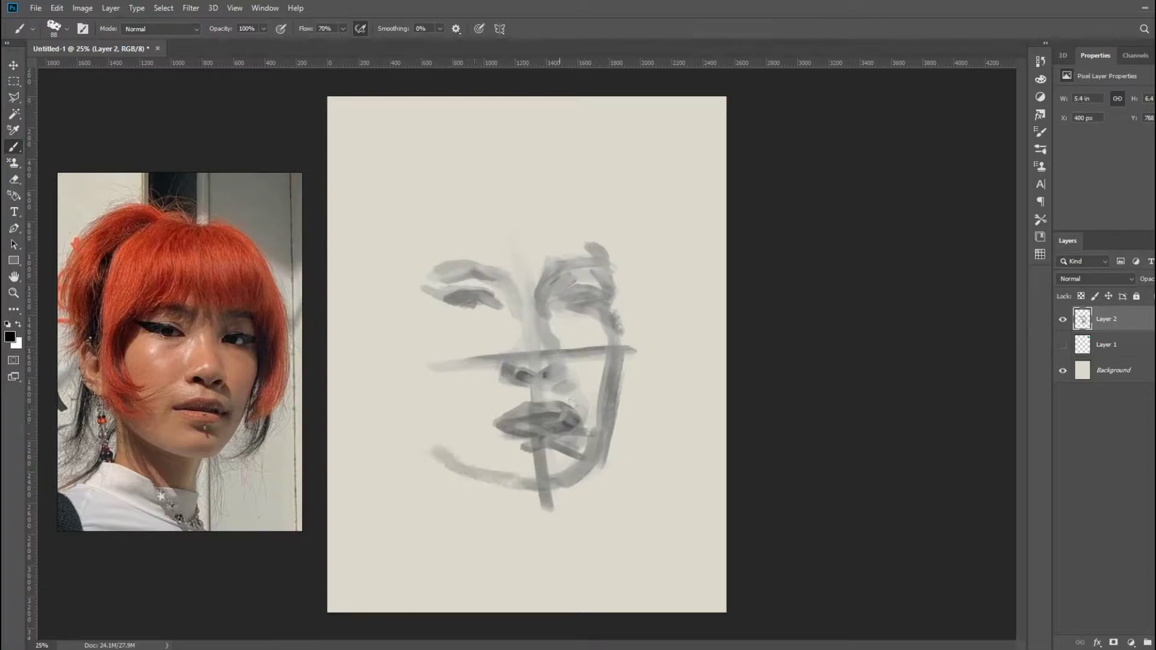
mouse_move(499, 314)
mouse_down()
mouse_move(461, 325)
mouse_move(519, 302)
mouse_up()
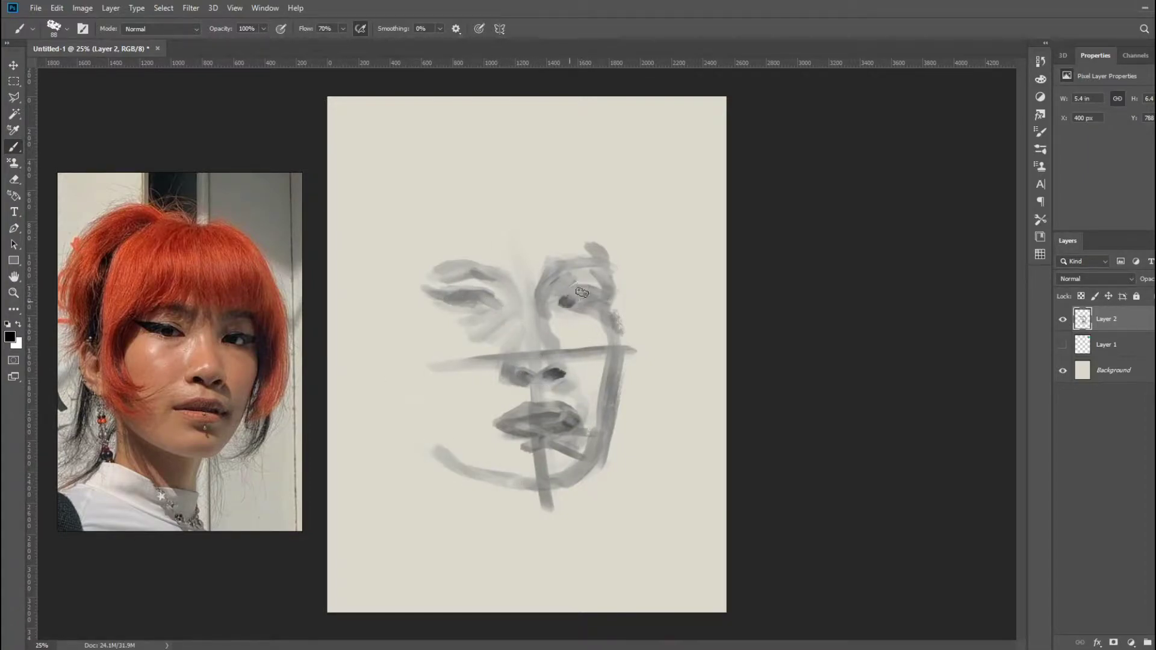
drag(392, 329, 424, 406)
drag(411, 268, 409, 334)
drag(458, 237, 422, 292)
drag(482, 226, 524, 268)
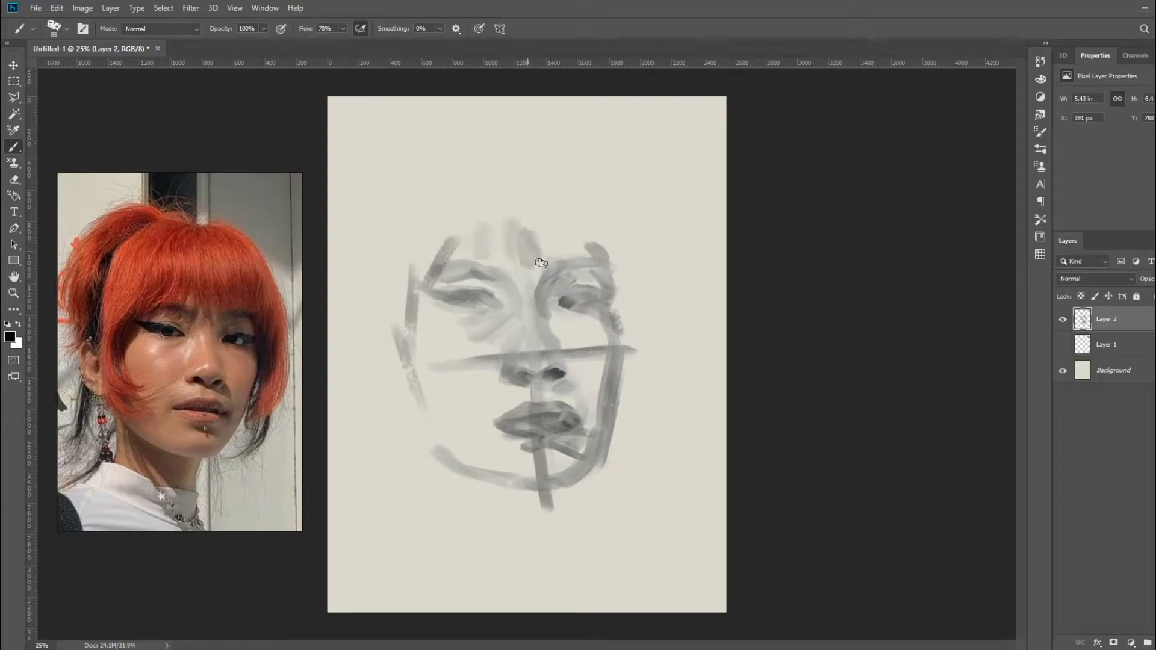
drag(535, 226, 578, 265)
Step: Paint the arc over the head and right-side contours, darkening the hair at the brow line
drag(484, 157, 581, 179)
mouse_move(639, 274)
mouse_down()
mouse_move(650, 344)
mouse_move(623, 458)
mouse_up()
drag(648, 328, 632, 388)
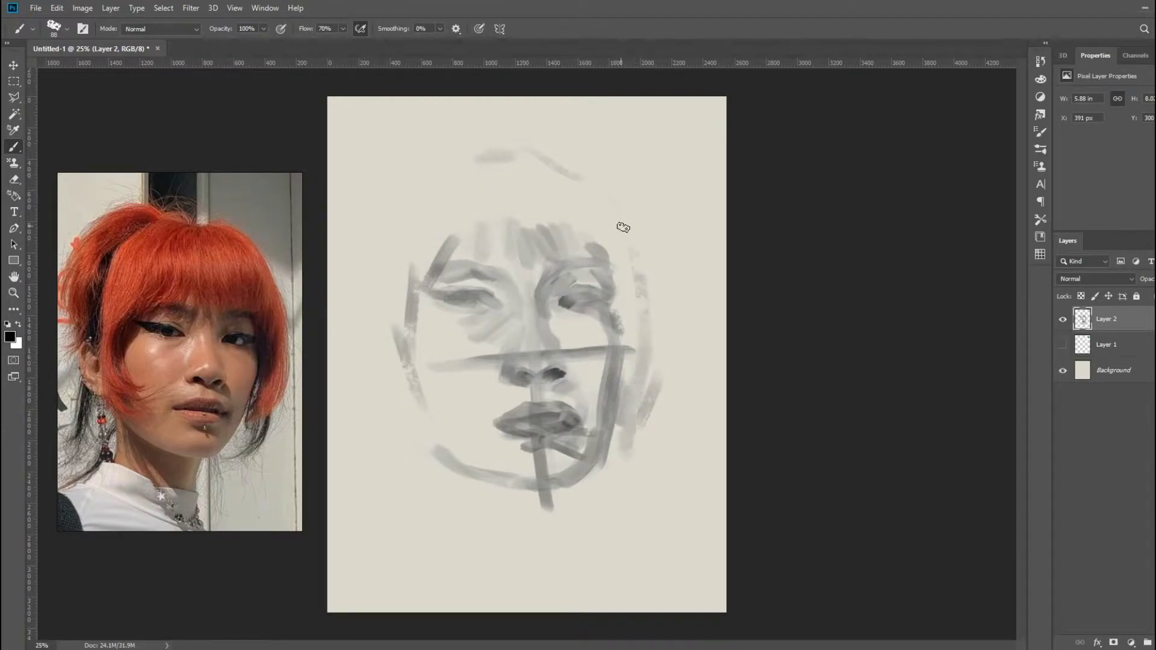
mouse_move(596, 219)
mouse_down()
mouse_move(602, 261)
mouse_move(569, 265)
mouse_up()
drag(524, 135, 623, 183)
drag(621, 199, 653, 307)
Step: Draw the left head contour, left cheek and jaw strokes, and strokes across the head top
drag(410, 416, 454, 446)
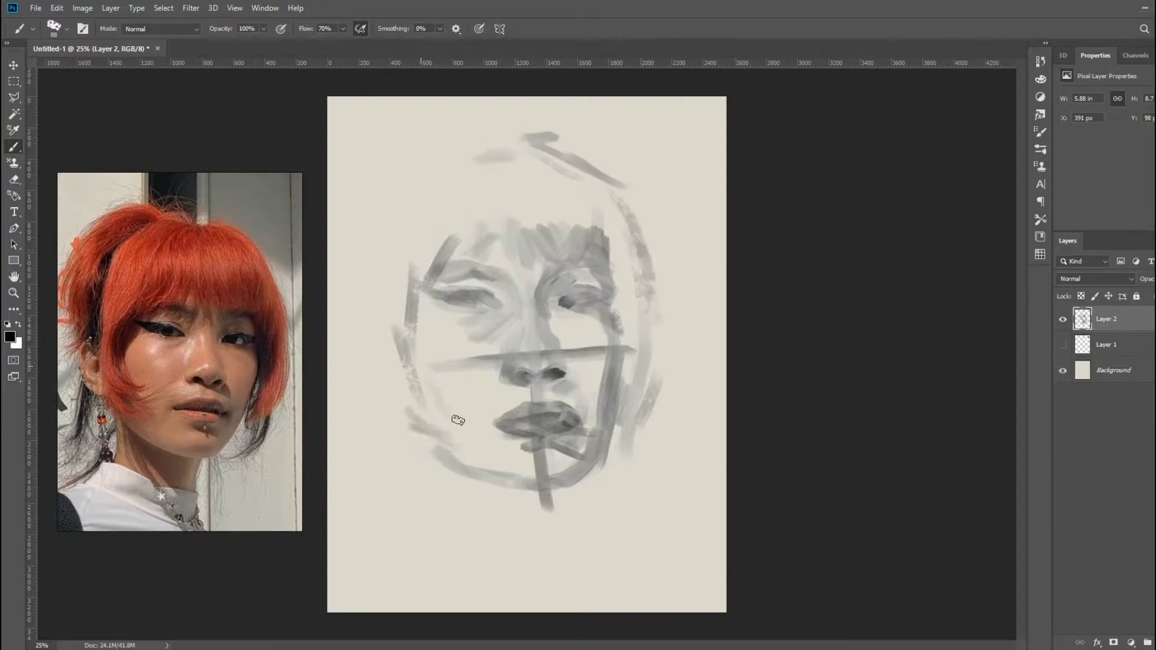
drag(415, 307, 446, 421)
drag(381, 275, 409, 410)
drag(385, 265, 429, 154)
drag(385, 223, 499, 133)
mouse_move(385, 199)
mouse_down()
mouse_move(371, 283)
mouse_move(398, 393)
mouse_move(340, 244)
mouse_up()
drag(400, 118, 476, 123)
drag(377, 155, 334, 238)
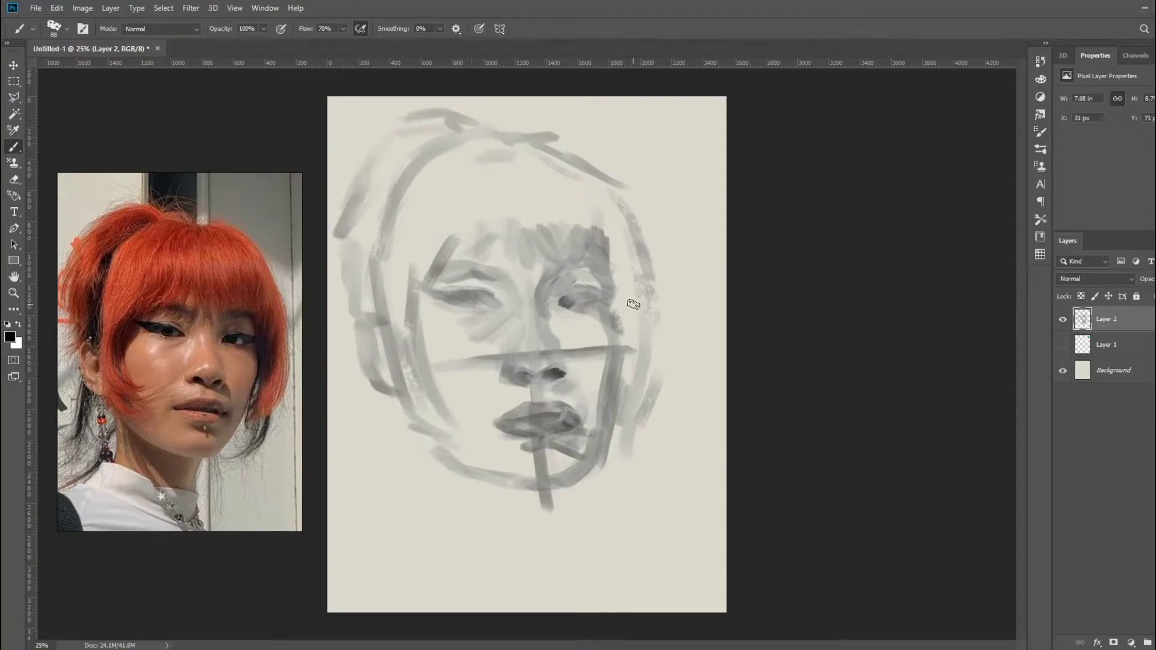
Step: Shift the sketch right and down with the Move tool, cancelling the save dialog
key(v)
drag(658, 310, 687, 352)
key(ctrl+s)
click(1041, 496)
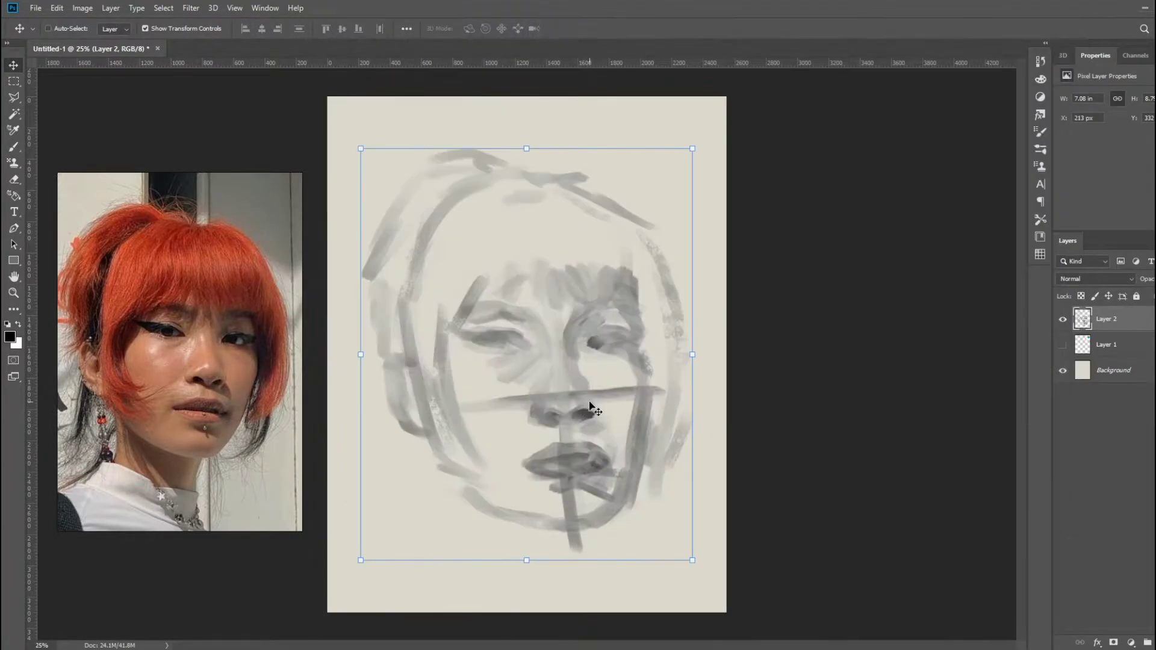
Step: Sketch the extended chin and two neck lines, then scale the Layer 2 sketch larger
key(b)
drag(567, 558, 557, 593)
mouse_move(460, 475)
mouse_down()
mouse_move(448, 572)
mouse_move(487, 581)
mouse_up()
drag(459, 321, 444, 365)
key(v)
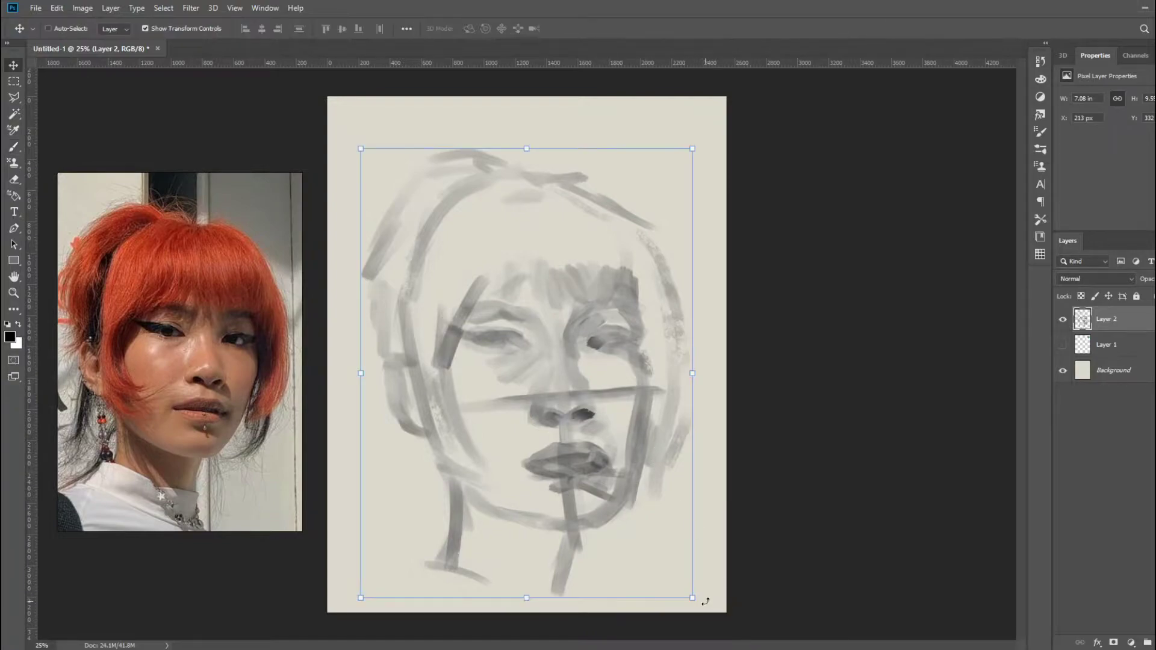
drag(702, 599, 704, 611)
Step: Darken the jawline under the chin, the right face side, the right eye and the left cheek
key(b)
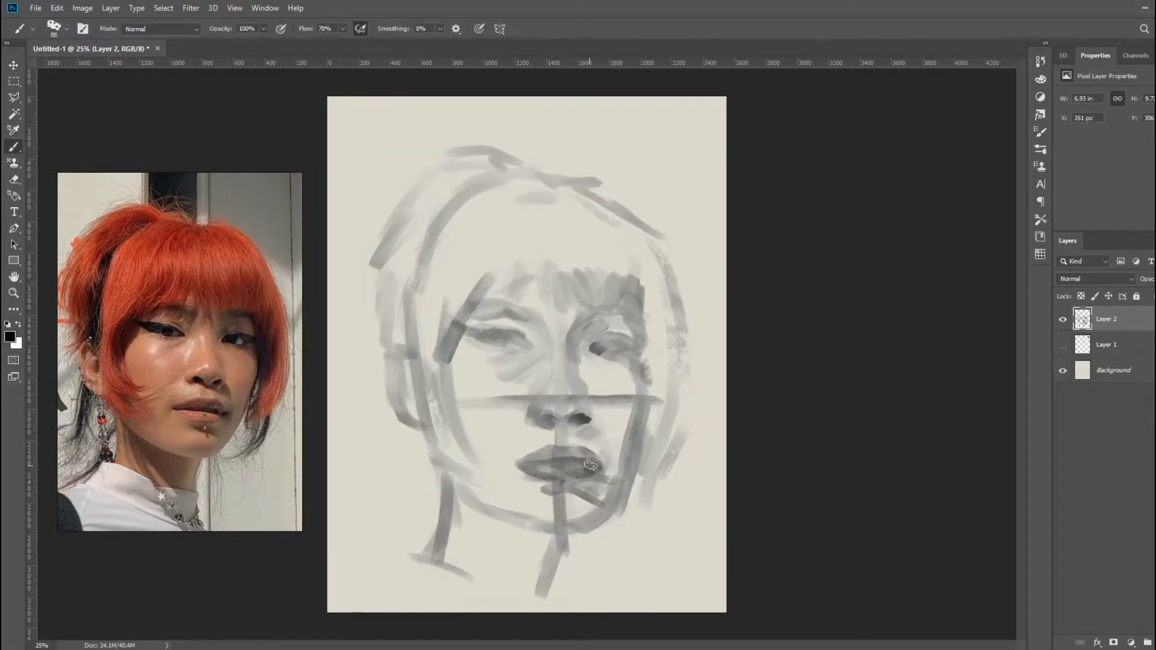
mouse_move(427, 449)
mouse_down()
mouse_move(524, 517)
mouse_move(599, 518)
mouse_move(617, 493)
mouse_up()
mouse_move(643, 349)
mouse_down()
mouse_move(655, 406)
mouse_move(620, 506)
mouse_up()
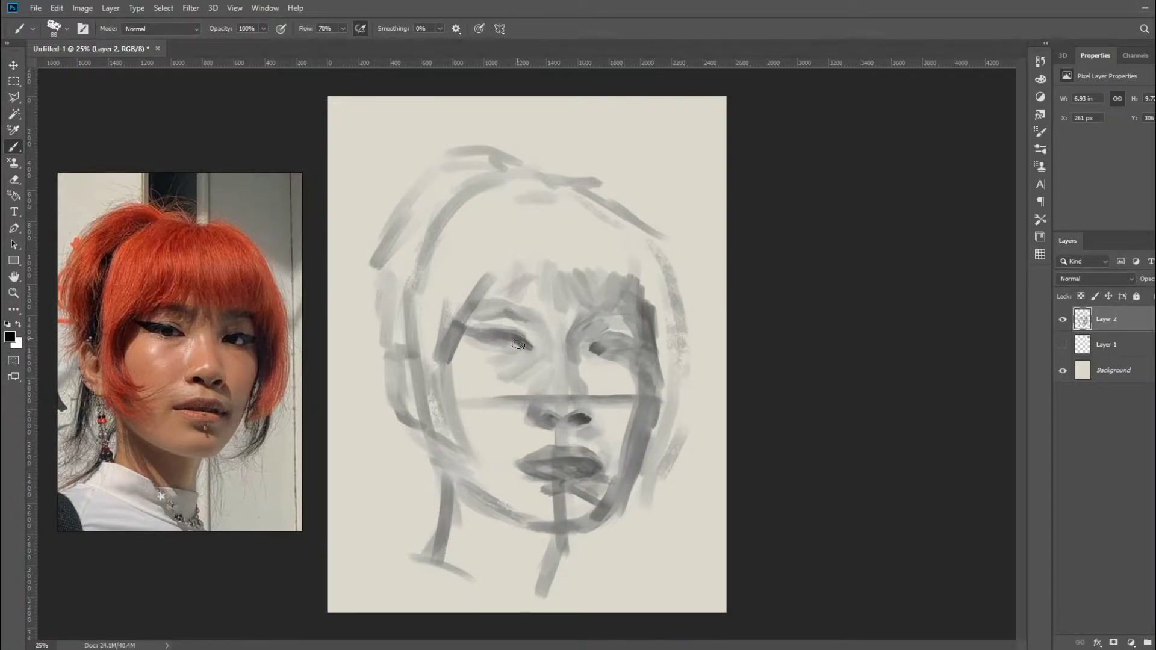
drag(599, 341, 626, 342)
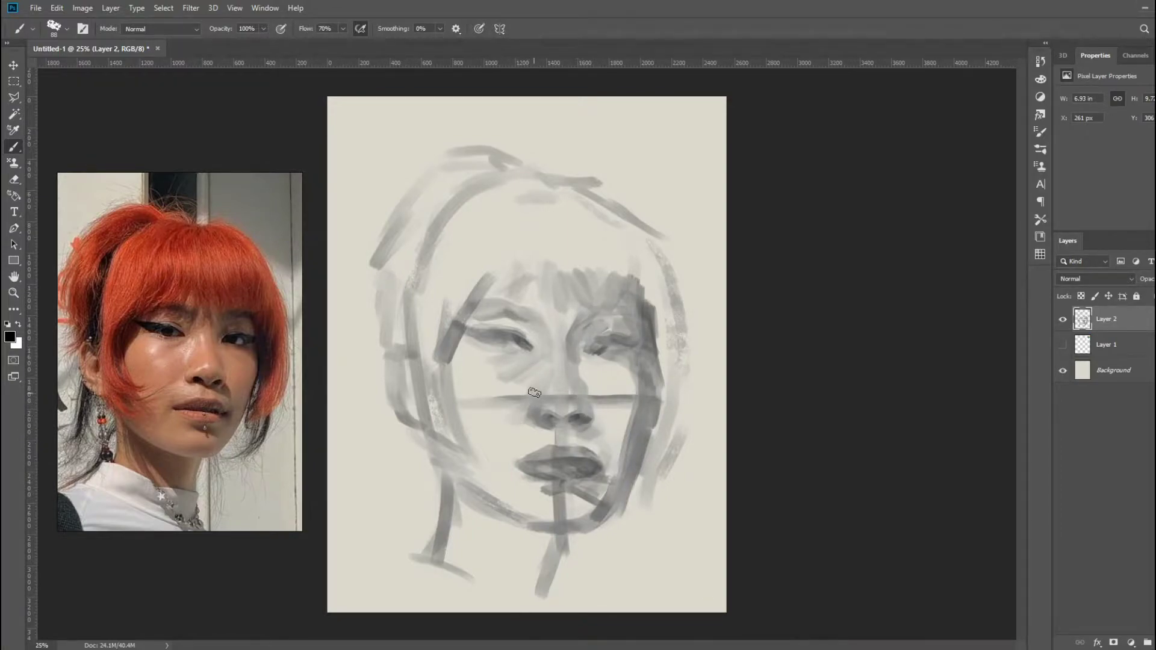
drag(472, 328, 443, 416)
mouse_move(449, 376)
mouse_down()
mouse_move(439, 424)
mouse_move(370, 349)
mouse_move(371, 240)
mouse_up()
mouse_move(419, 306)
mouse_down()
mouse_move(462, 196)
mouse_move(602, 177)
mouse_move(680, 310)
mouse_move(628, 306)
mouse_up()
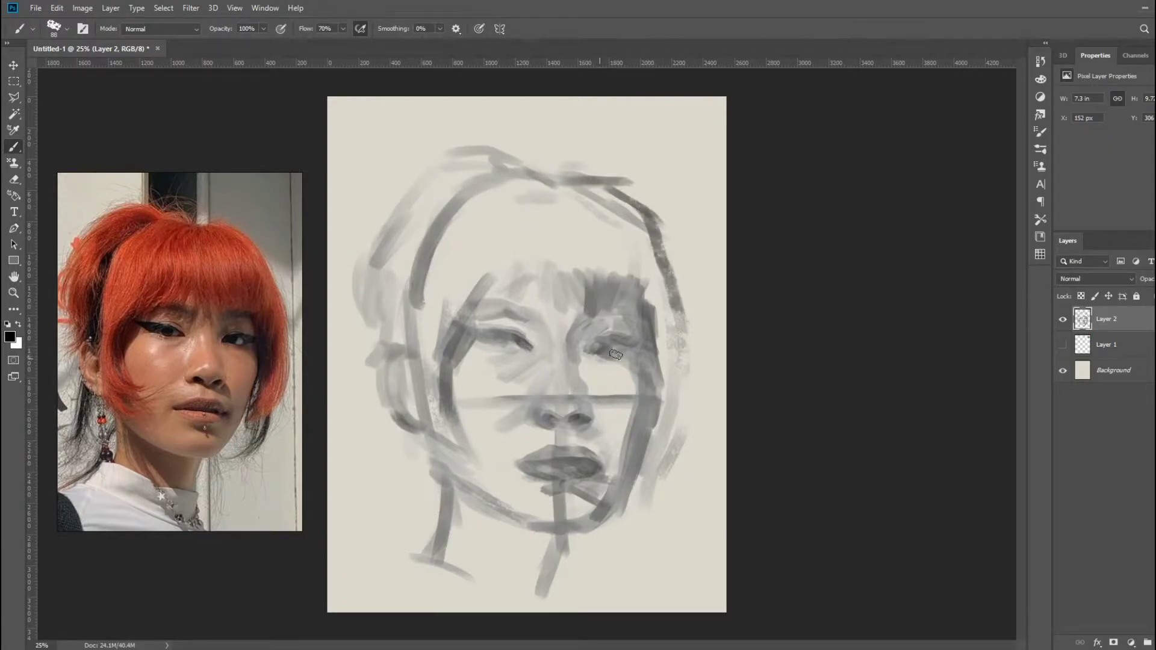
Step: Deepen shading on the right eye and brow, nose bridge, left temple, lips and chin
mouse_move(616, 354)
mouse_down()
mouse_move(595, 342)
mouse_move(571, 370)
mouse_up()
mouse_move(551, 319)
mouse_down()
mouse_move(479, 317)
mouse_move(534, 313)
mouse_move(526, 347)
mouse_up()
drag(597, 336, 640, 283)
mouse_move(589, 310)
mouse_down()
mouse_move(646, 320)
mouse_move(653, 363)
mouse_move(639, 461)
mouse_up()
drag(464, 322, 446, 386)
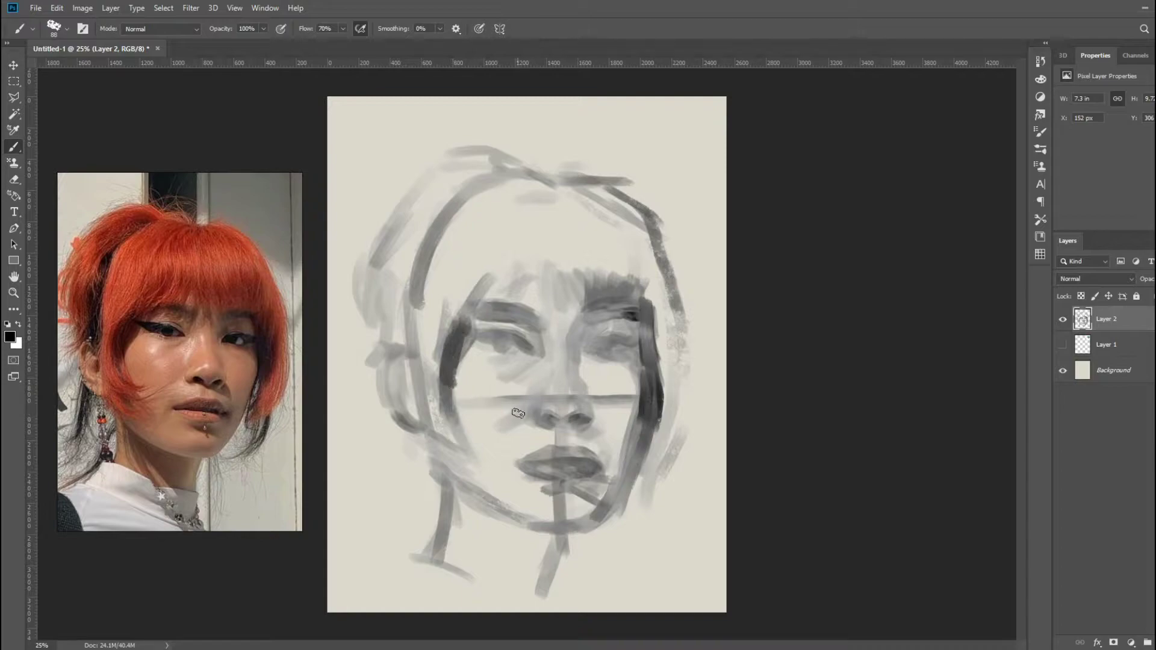
mouse_move(519, 438)
mouse_down()
mouse_move(510, 517)
mouse_move(556, 486)
mouse_up()
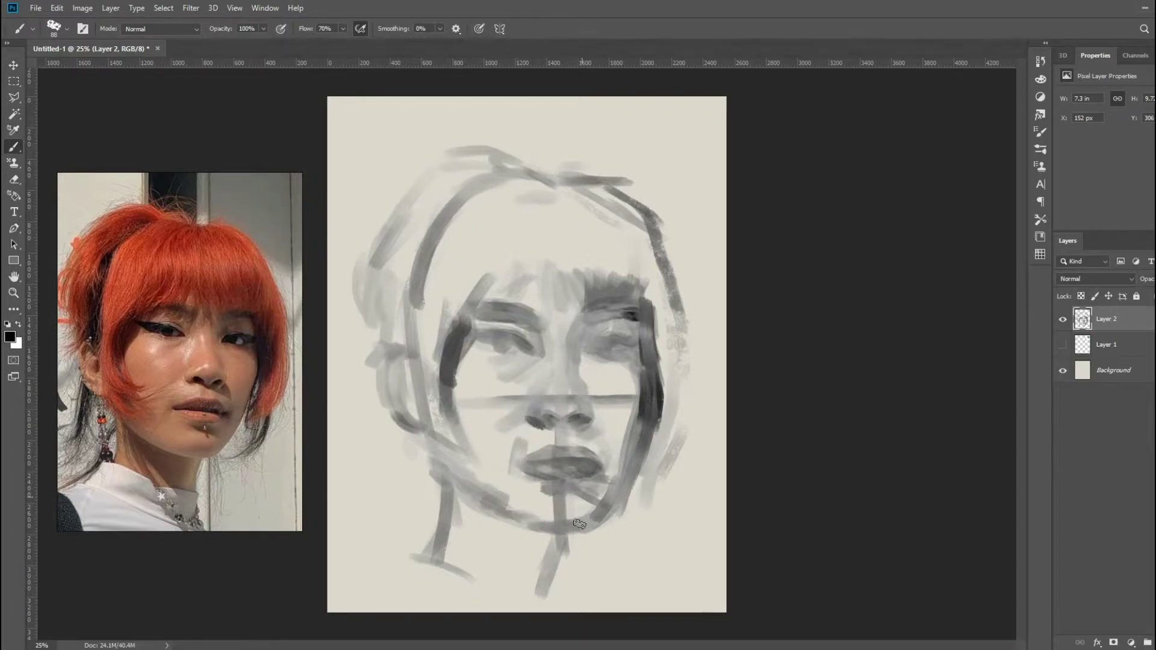
drag(530, 523, 587, 518)
Step: Erase the horizontal guideline on both sides of the nose
key(e)
drag(629, 400, 594, 396)
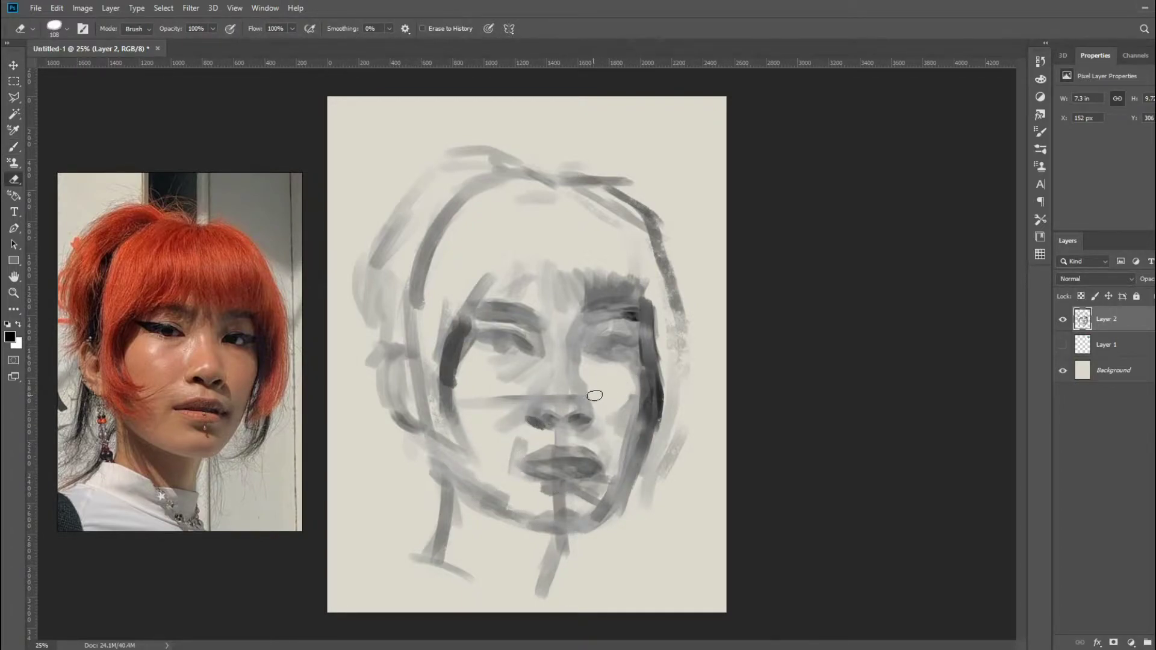
drag(520, 400, 469, 404)
key(b)
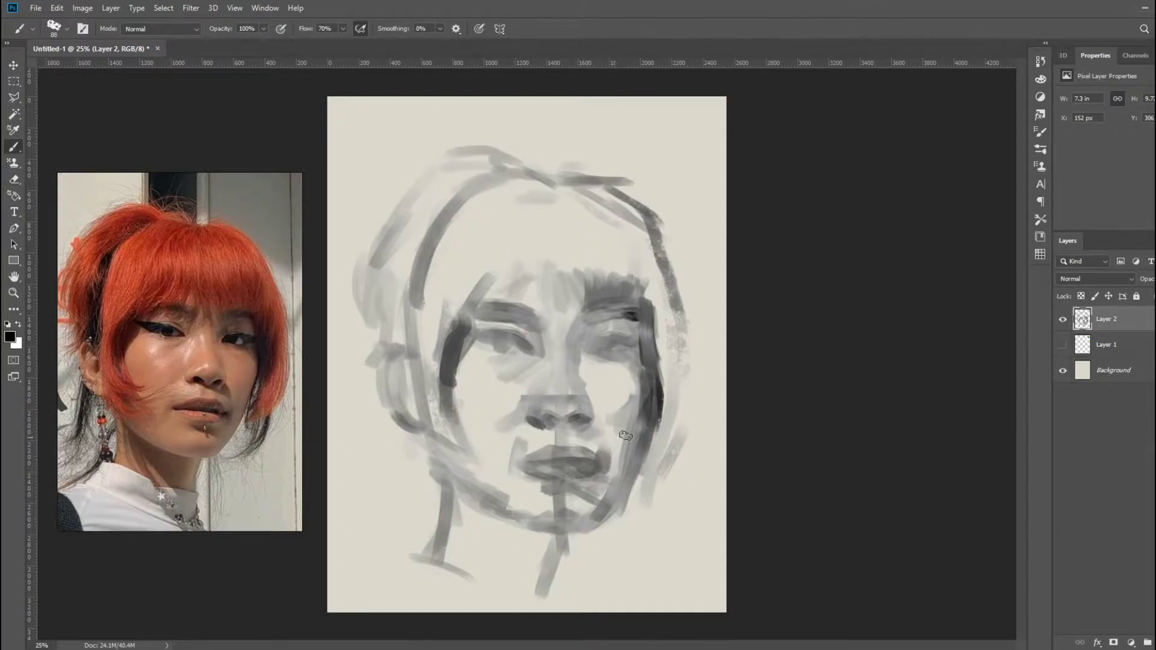
Step: Shade under the nose, the left cheek and jaw, and sketch the neck and shoulder lines
drag(595, 429, 567, 430)
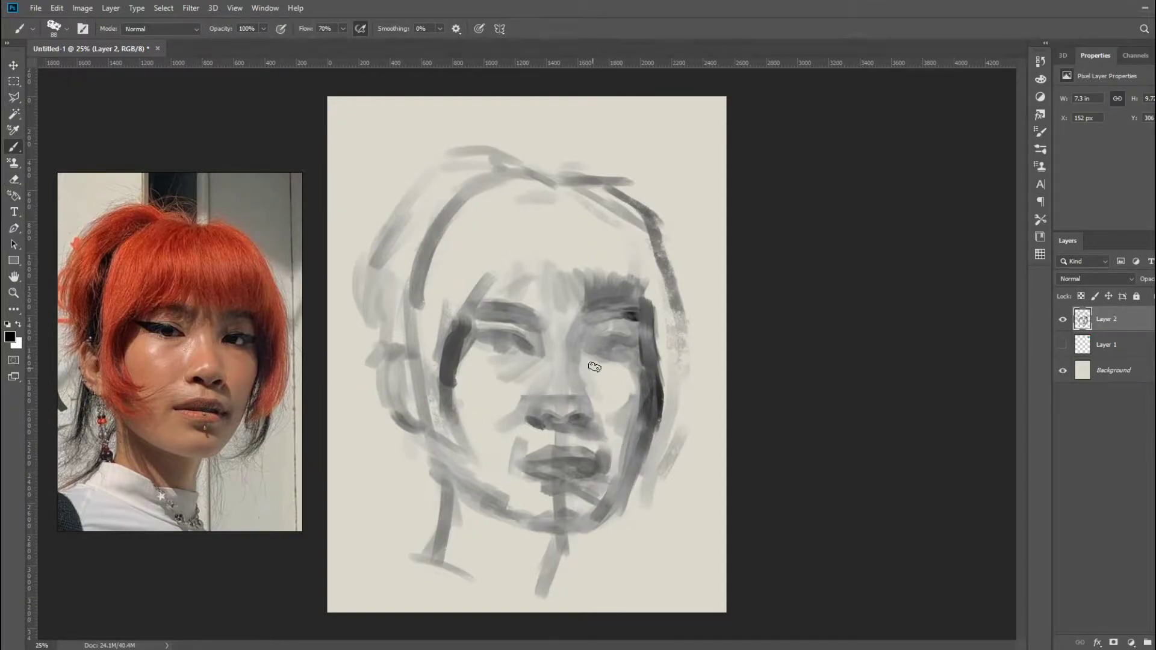
mouse_move(527, 360)
mouse_down()
mouse_move(480, 385)
mouse_move(466, 433)
mouse_up()
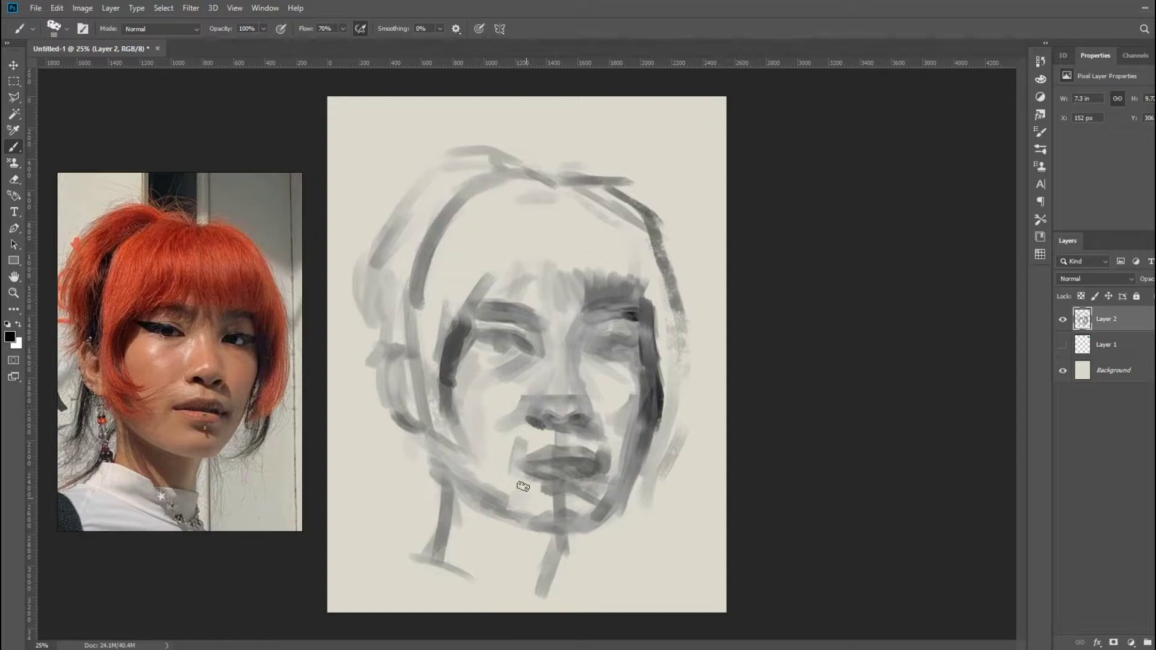
mouse_move(522, 487)
mouse_down()
mouse_move(452, 464)
mouse_move(463, 530)
mouse_move(551, 569)
mouse_move(494, 532)
mouse_move(515, 593)
mouse_up()
mouse_move(566, 566)
mouse_down()
mouse_move(557, 605)
mouse_move(385, 557)
mouse_move(338, 610)
mouse_up()
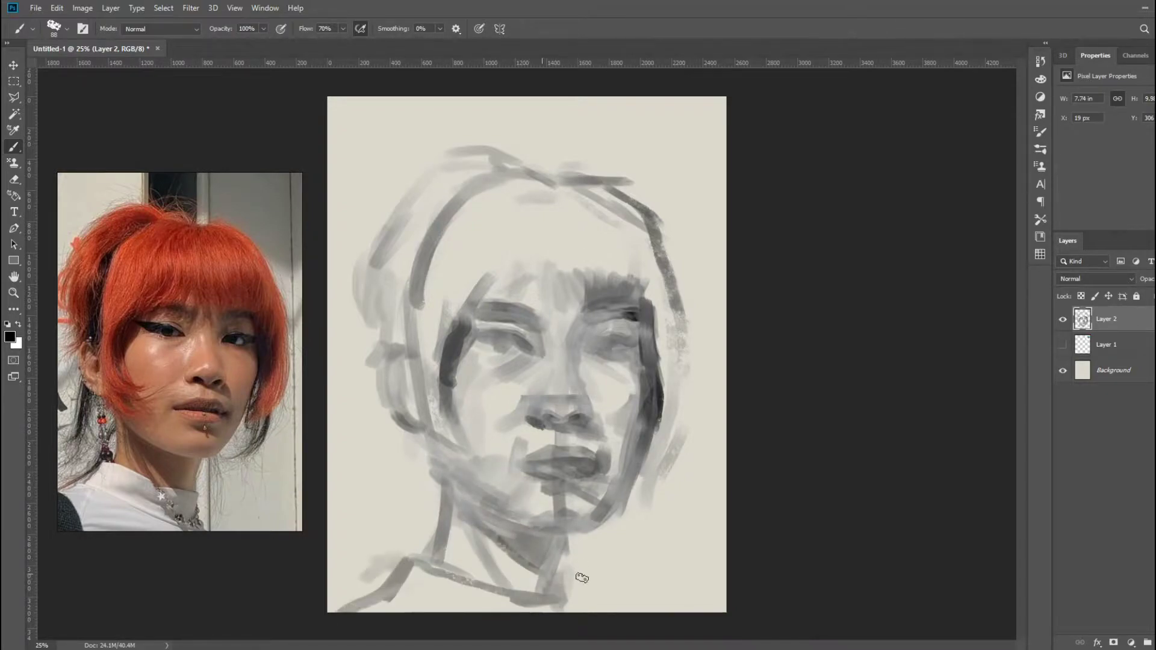
drag(426, 491, 401, 560)
drag(388, 431, 467, 466)
drag(428, 429, 479, 463)
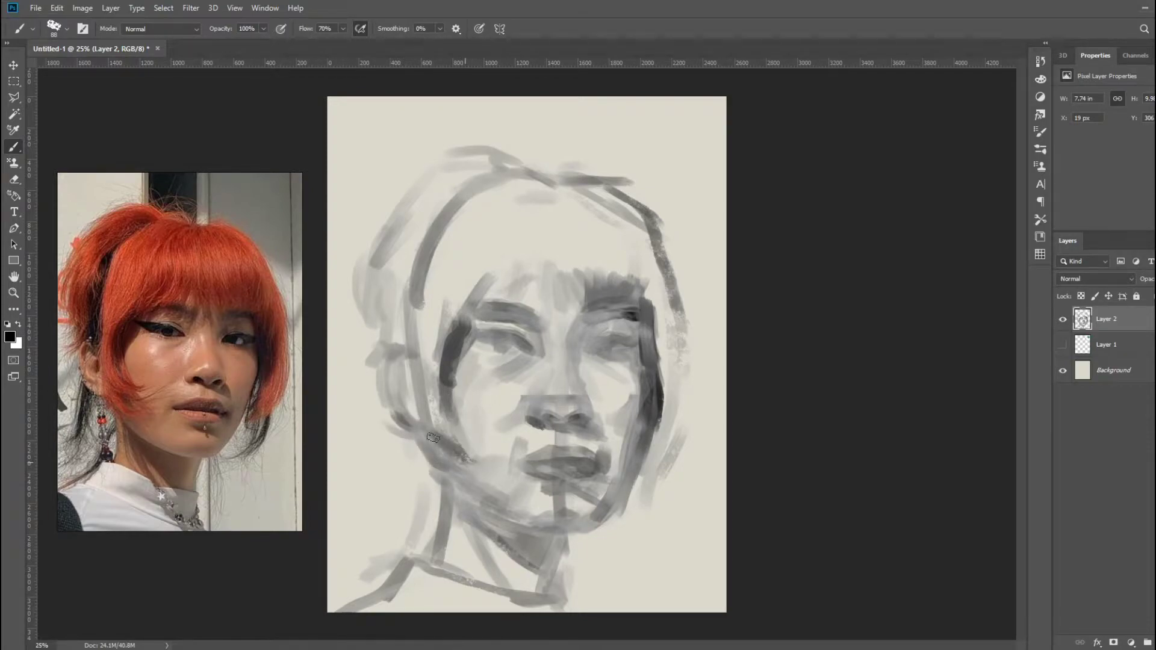
Step: Darken the bangs, both cheek edges and head outline, and add hair strokes across the top
drag(448, 391, 461, 310)
drag(494, 271, 476, 317)
drag(563, 256, 572, 301)
drag(656, 280, 668, 385)
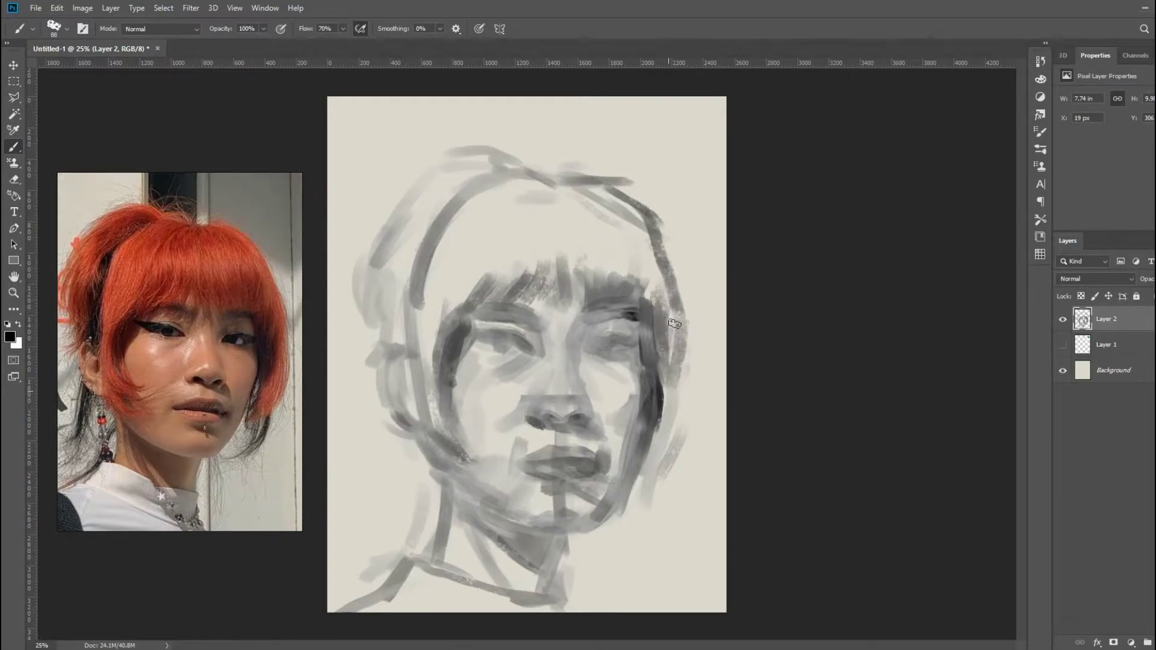
drag(677, 328, 650, 457)
drag(639, 211, 683, 298)
mouse_move(545, 188)
mouse_down()
mouse_move(470, 222)
mouse_move(496, 243)
mouse_up()
drag(550, 192, 550, 219)
mouse_move(577, 192)
mouse_down()
mouse_move(601, 226)
mouse_move(629, 220)
mouse_up()
Step: Zoom in and paint winged eyeliner, dark irises and a dark left eyebrow with a smaller brush
scroll(563, 383, up, 3)
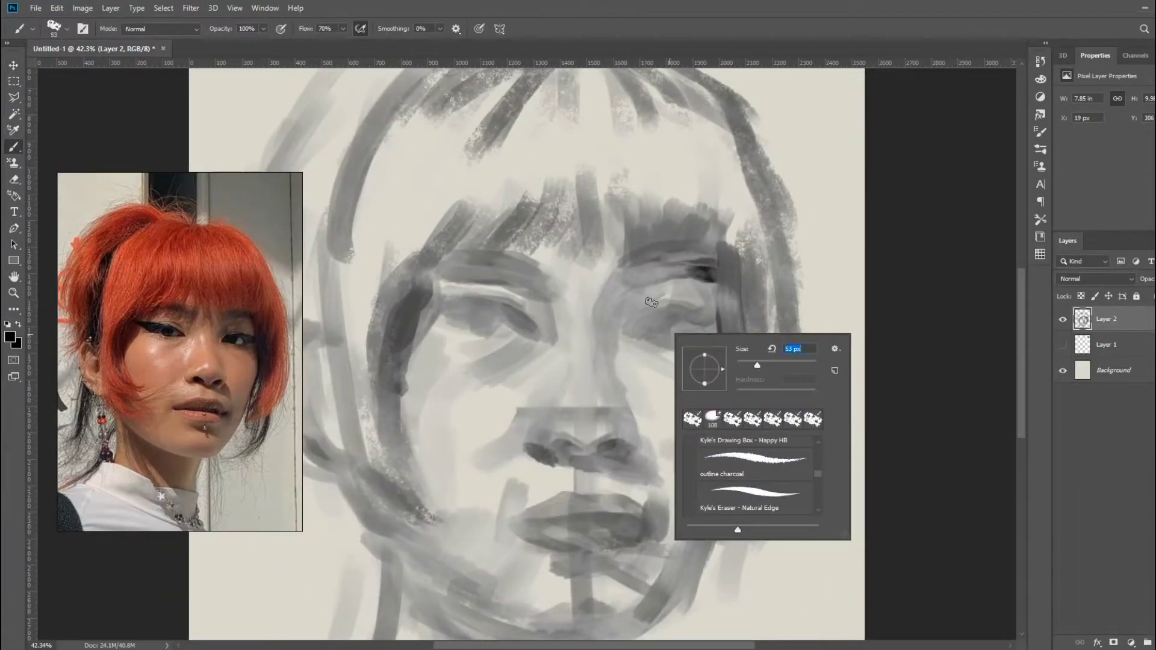
key(Return)
drag(637, 316, 723, 329)
drag(482, 304, 536, 328)
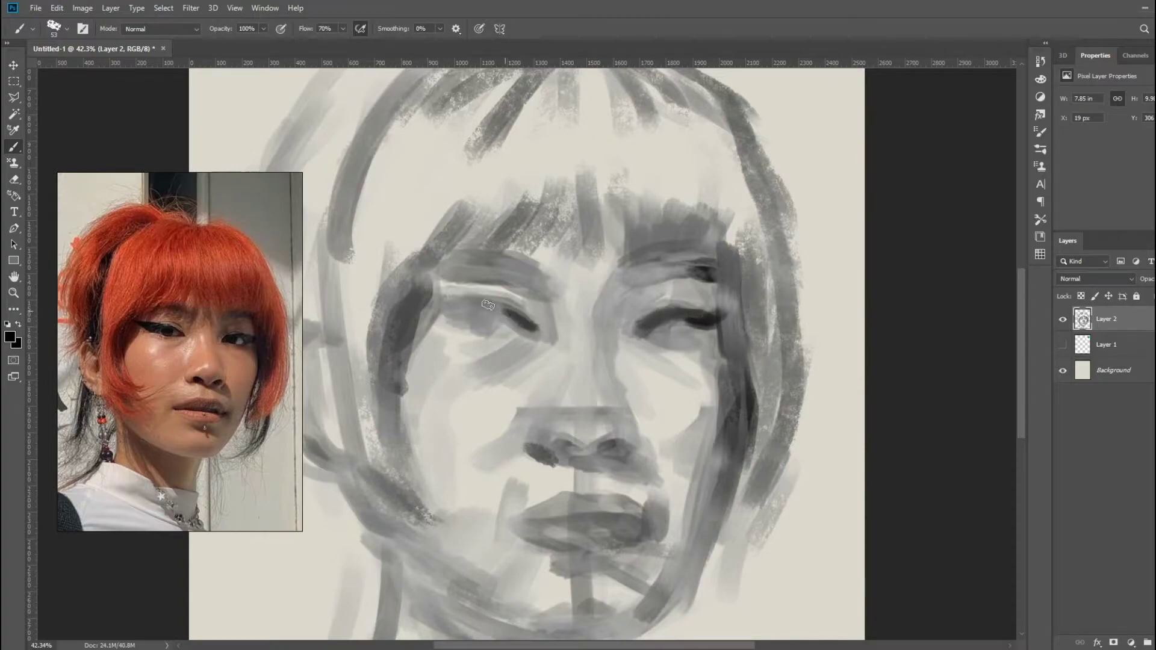
drag(445, 301, 508, 314)
drag(416, 288, 490, 326)
mouse_move(650, 328)
mouse_down()
mouse_move(675, 335)
mouse_move(690, 318)
mouse_move(681, 339)
mouse_move(626, 340)
mouse_up()
mouse_move(488, 313)
mouse_down()
mouse_move(496, 303)
mouse_move(446, 314)
mouse_move(415, 290)
mouse_up()
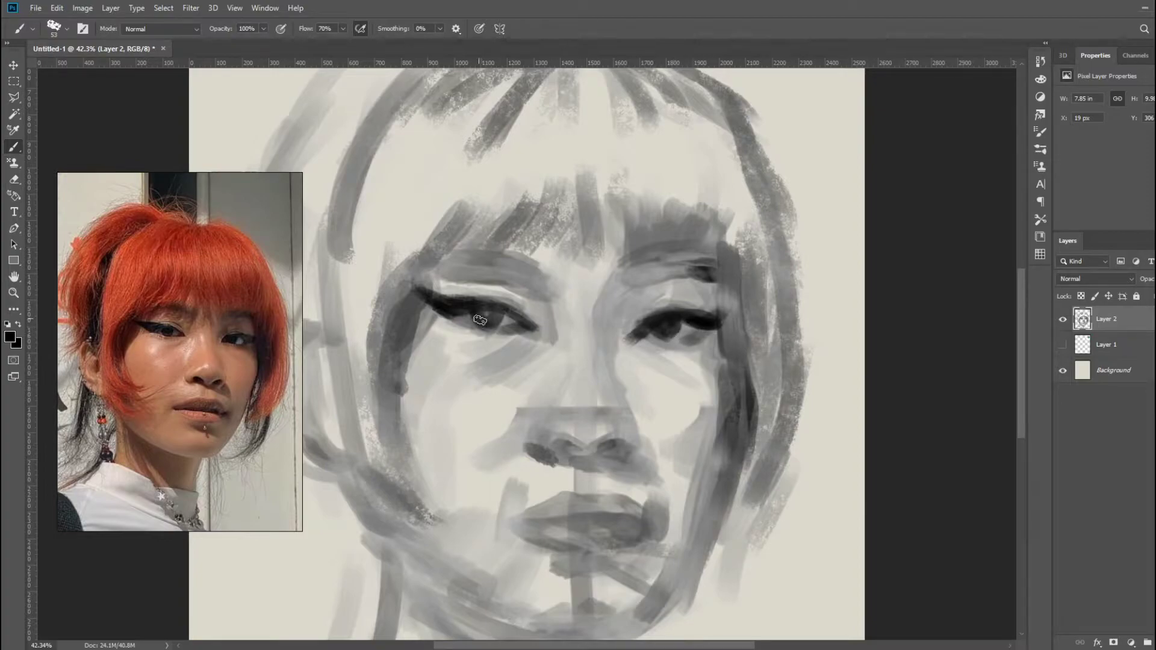
drag(480, 320, 502, 319)
mouse_move(518, 268)
mouse_down()
mouse_move(439, 263)
mouse_move(460, 256)
mouse_up()
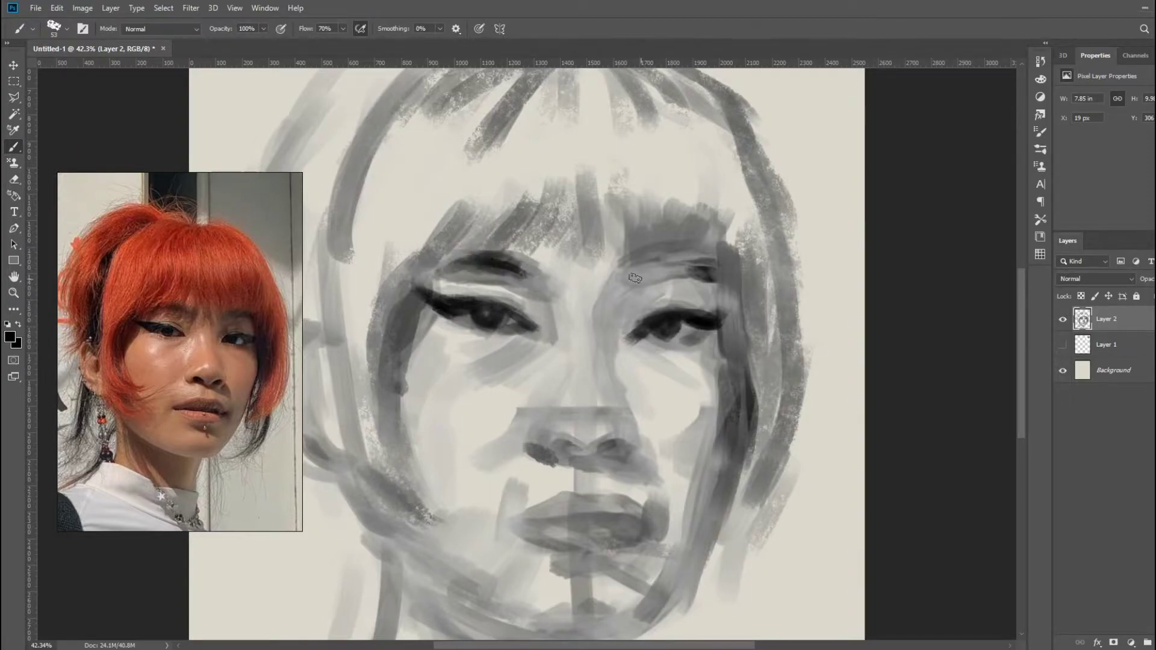
mouse_move(635, 277)
mouse_down()
mouse_move(642, 310)
mouse_move(693, 283)
mouse_move(633, 278)
mouse_move(708, 279)
mouse_move(638, 271)
mouse_up()
Step: Paint a dark hair strand down the right cheek and deepen the left eye's lid and crease
right_click(704, 334)
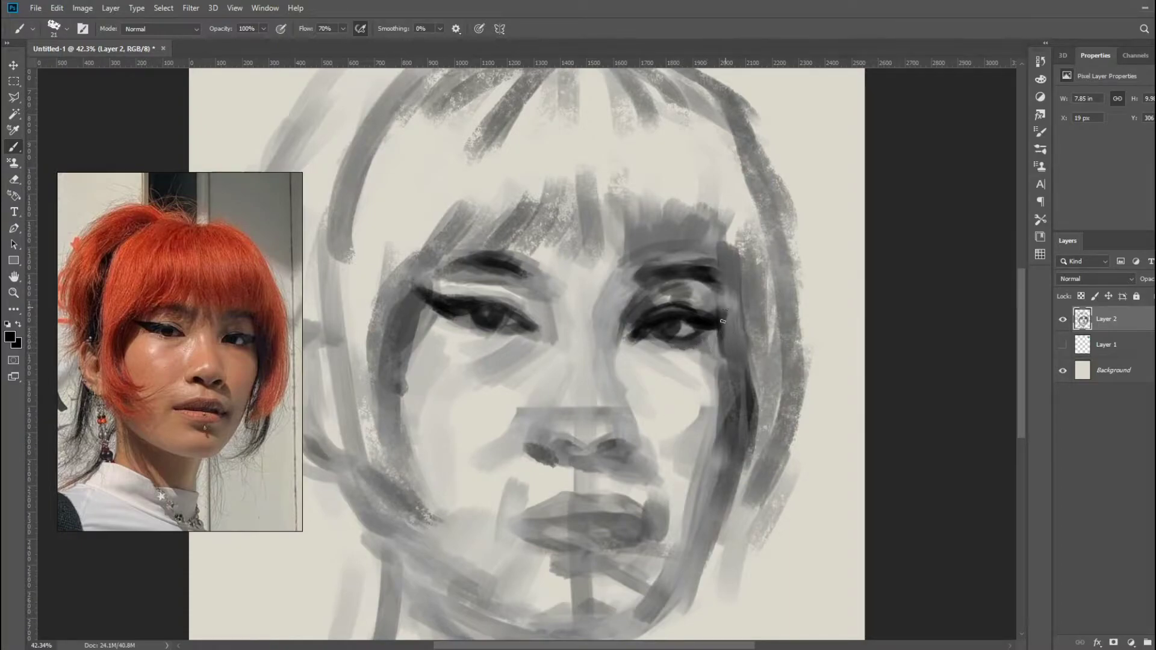
drag(723, 321, 735, 438)
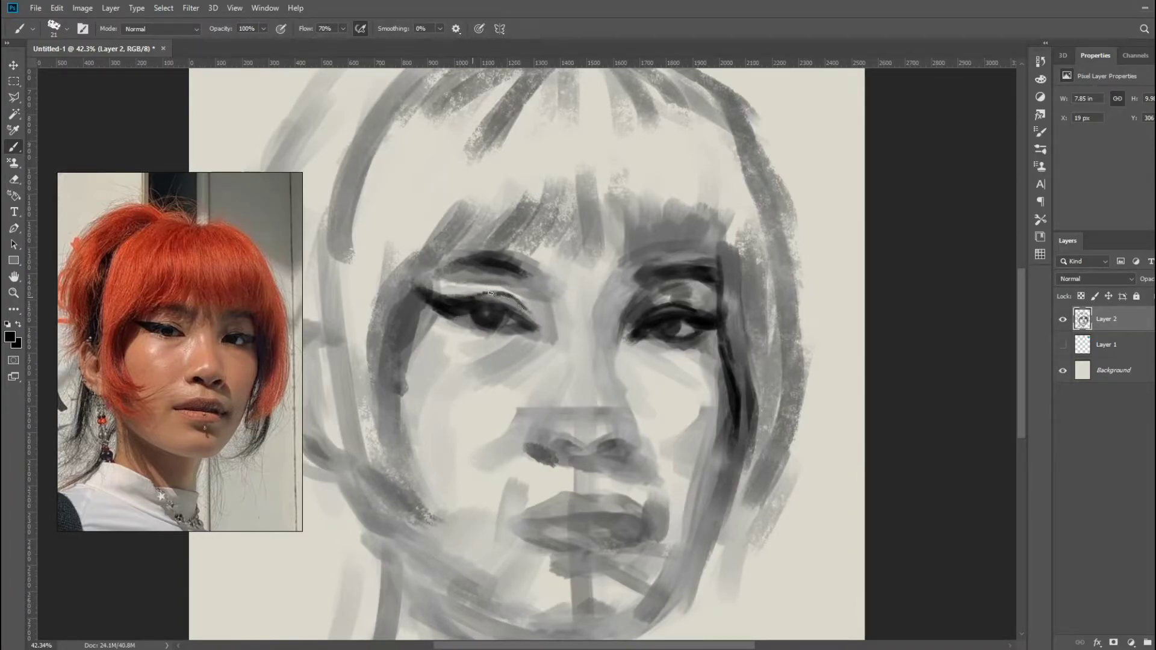
right_click(486, 274)
click(560, 385)
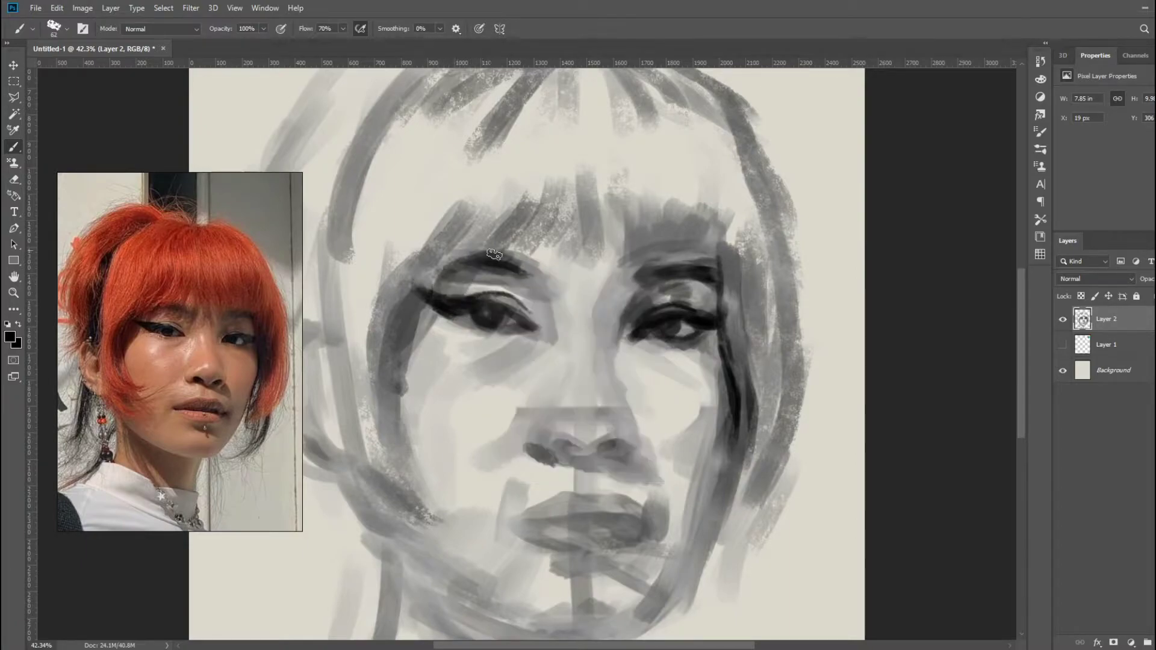
drag(499, 283, 551, 331)
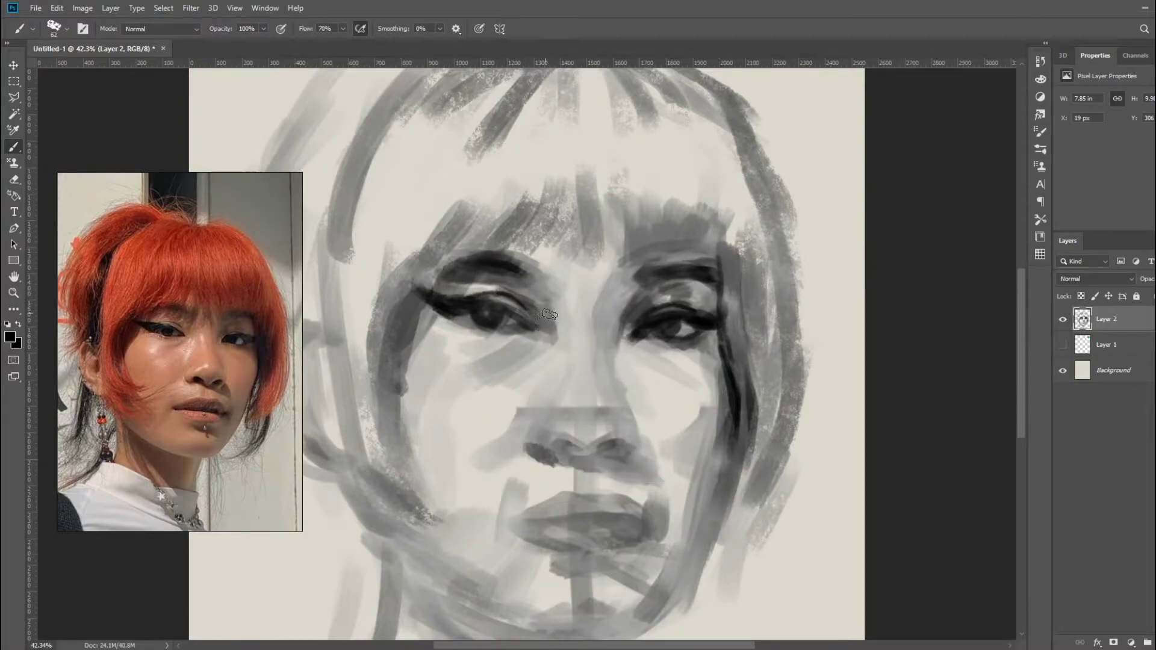
drag(512, 259, 551, 301)
mouse_move(482, 280)
mouse_down()
mouse_move(524, 259)
mouse_move(548, 298)
mouse_up()
Step: Shade the inner brow, nose sides and under the right eye, and darken the nostril
drag(587, 250, 603, 361)
drag(644, 271, 608, 368)
mouse_move(720, 328)
mouse_down()
mouse_move(696, 376)
mouse_move(632, 358)
mouse_up()
mouse_move(656, 334)
mouse_down()
mouse_move(621, 331)
mouse_move(622, 391)
mouse_up()
drag(620, 455, 641, 463)
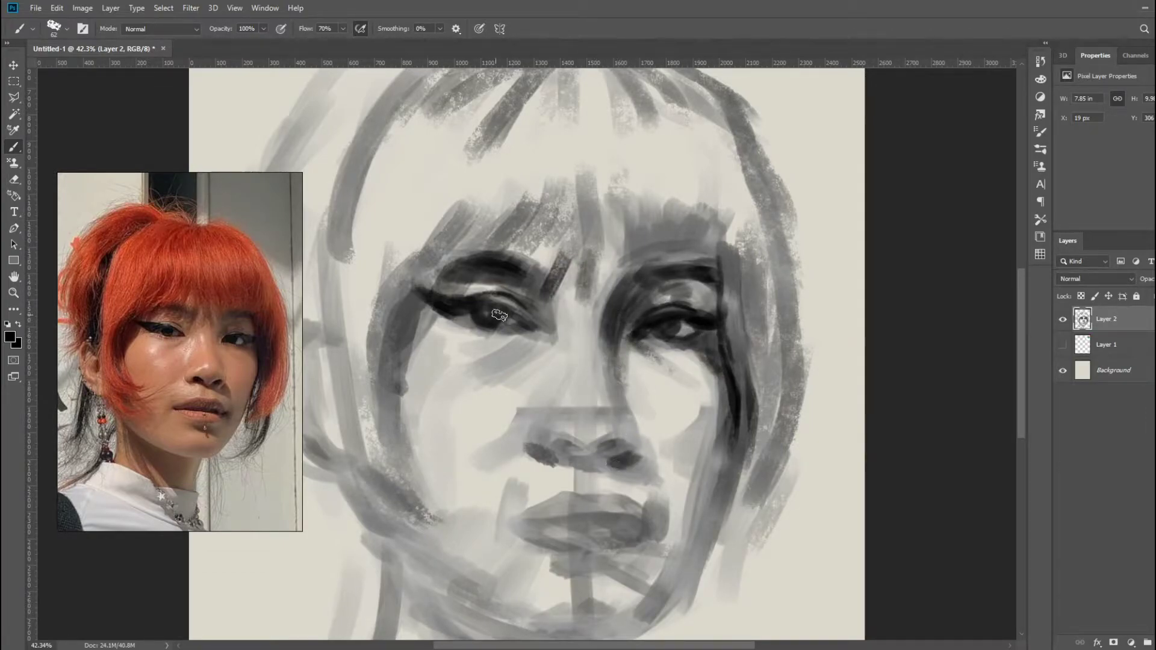
right_click(616, 322)
drag(692, 331, 674, 331)
key(Return)
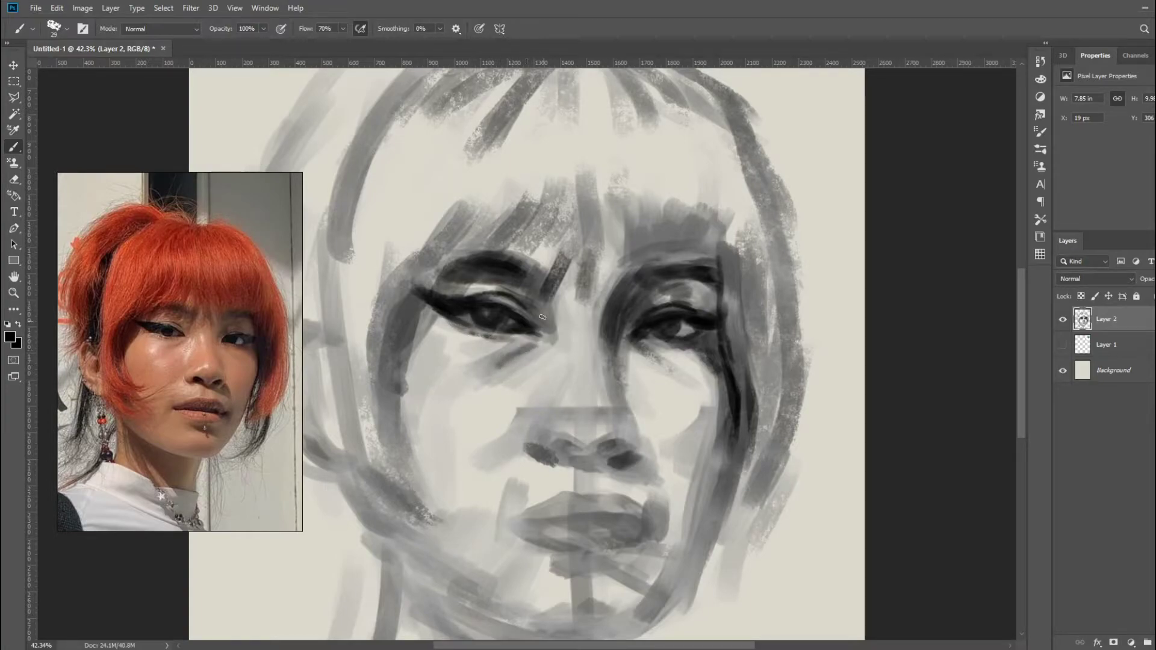
drag(543, 316, 569, 337)
Step: Shade the nose bridge, left cheek under the eye, and around the nostrils with a 34 px brush
right_click(583, 328)
mouse_move(572, 280)
mouse_down()
mouse_move(600, 309)
mouse_move(608, 283)
mouse_up()
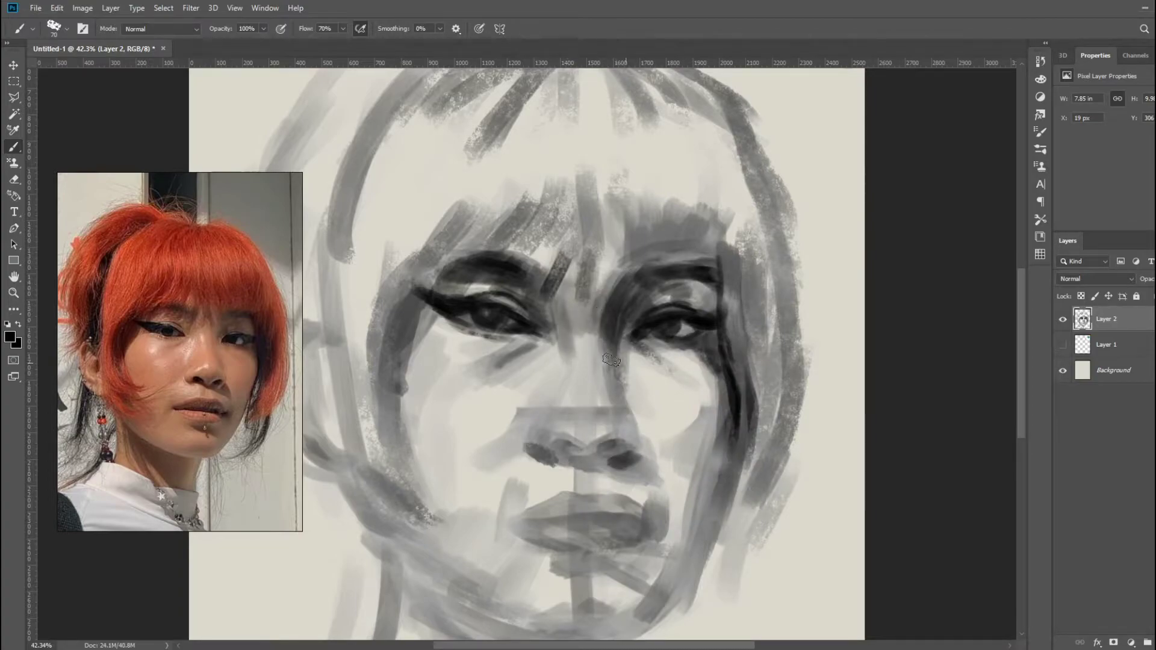
mouse_move(605, 361)
mouse_down()
mouse_move(626, 434)
mouse_move(536, 415)
mouse_move(490, 461)
mouse_up()
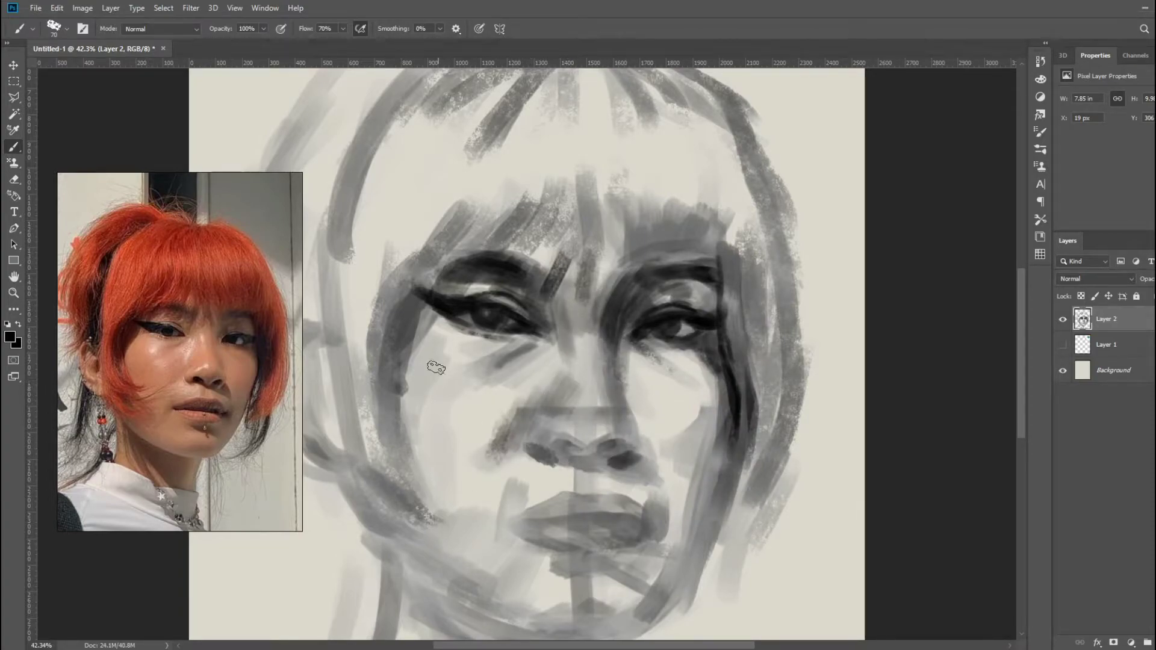
drag(445, 328, 400, 386)
drag(451, 349, 409, 436)
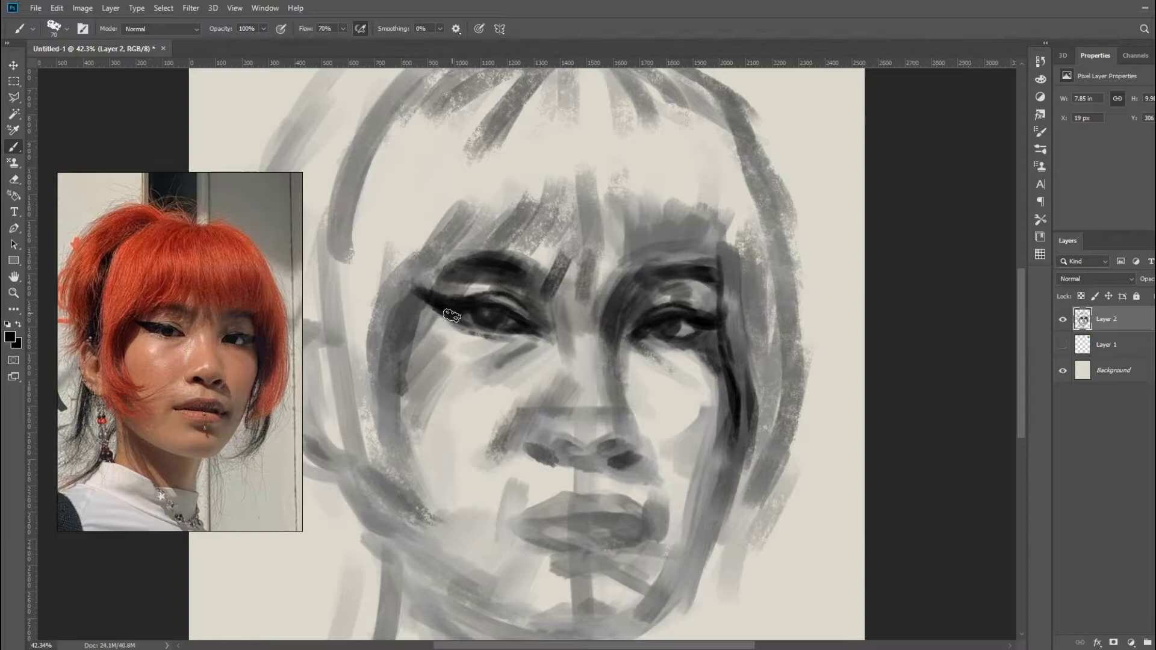
right_click(691, 283)
key(Return)
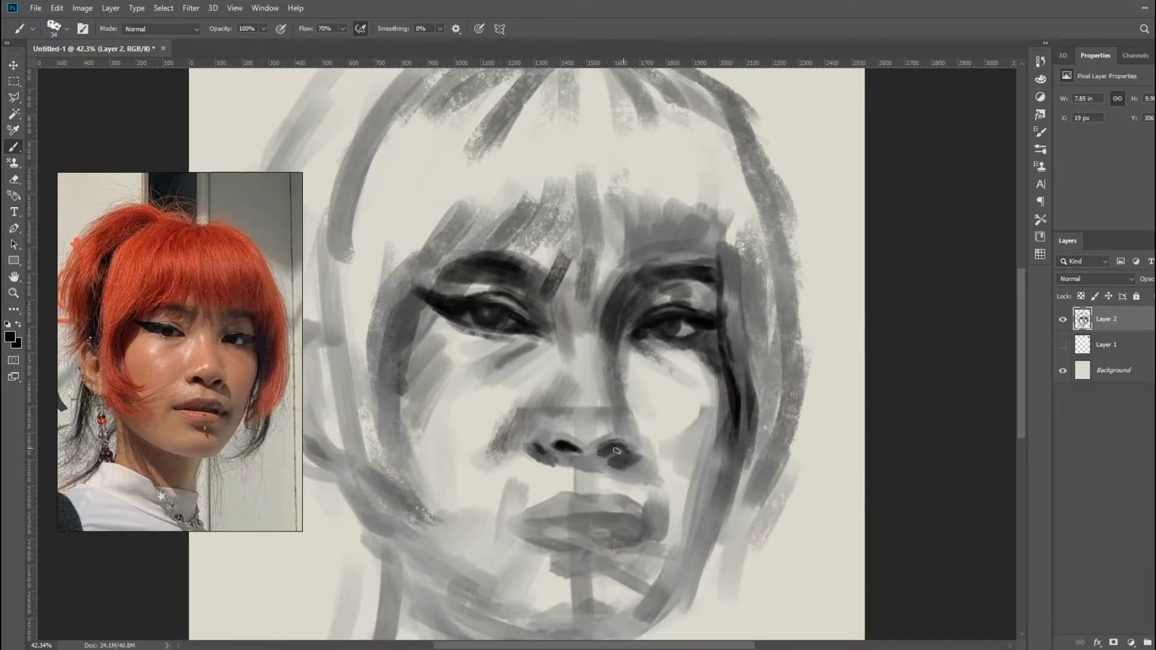
drag(635, 434, 601, 352)
drag(583, 442, 566, 432)
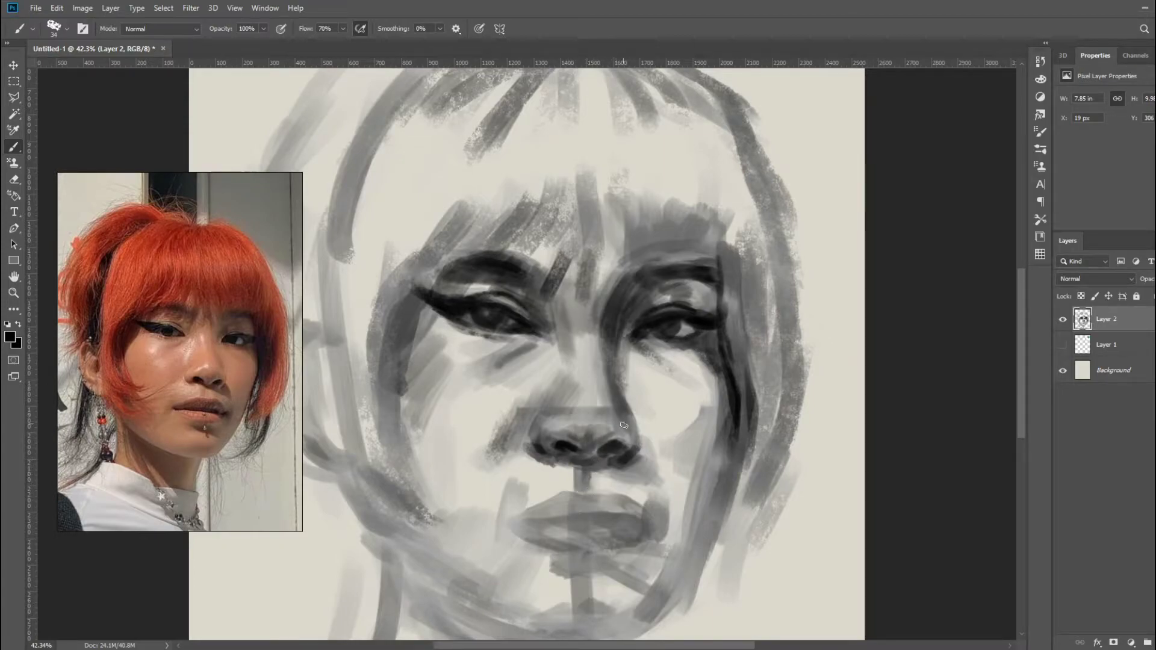
Step: With a larger brush, shade below the right nostril, the lip line, nose sides and under the right eye
right_click(641, 461)
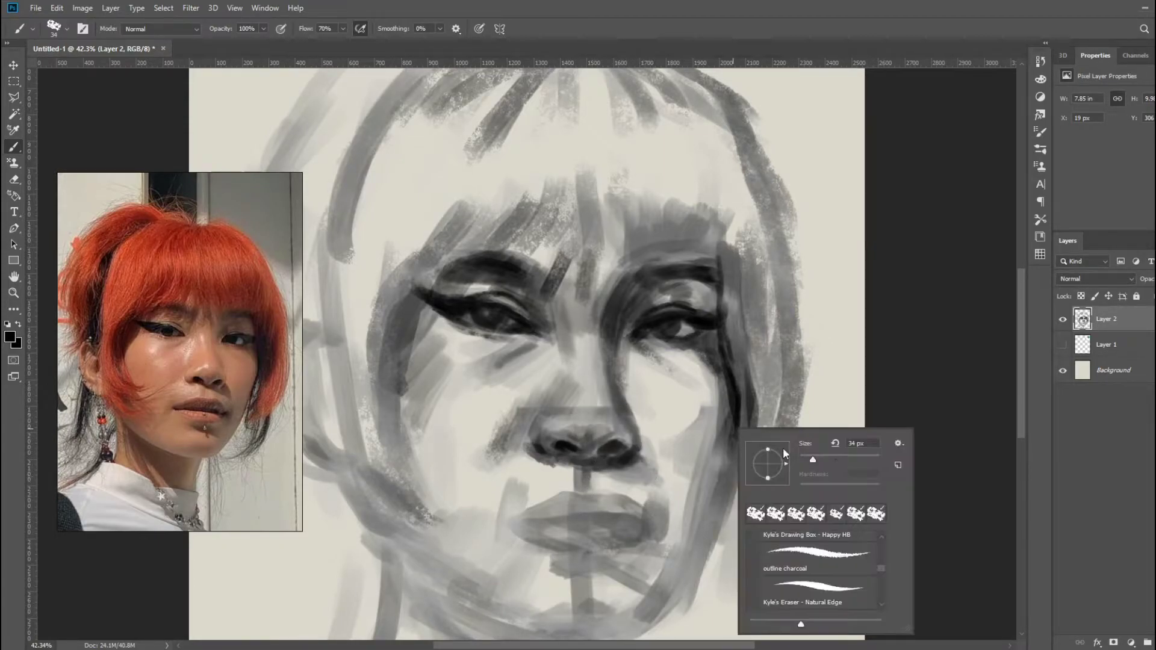
drag(626, 466, 662, 482)
mouse_move(659, 521)
mouse_down()
mouse_move(497, 525)
mouse_move(657, 525)
mouse_up()
scroll(901, 337, down, 2)
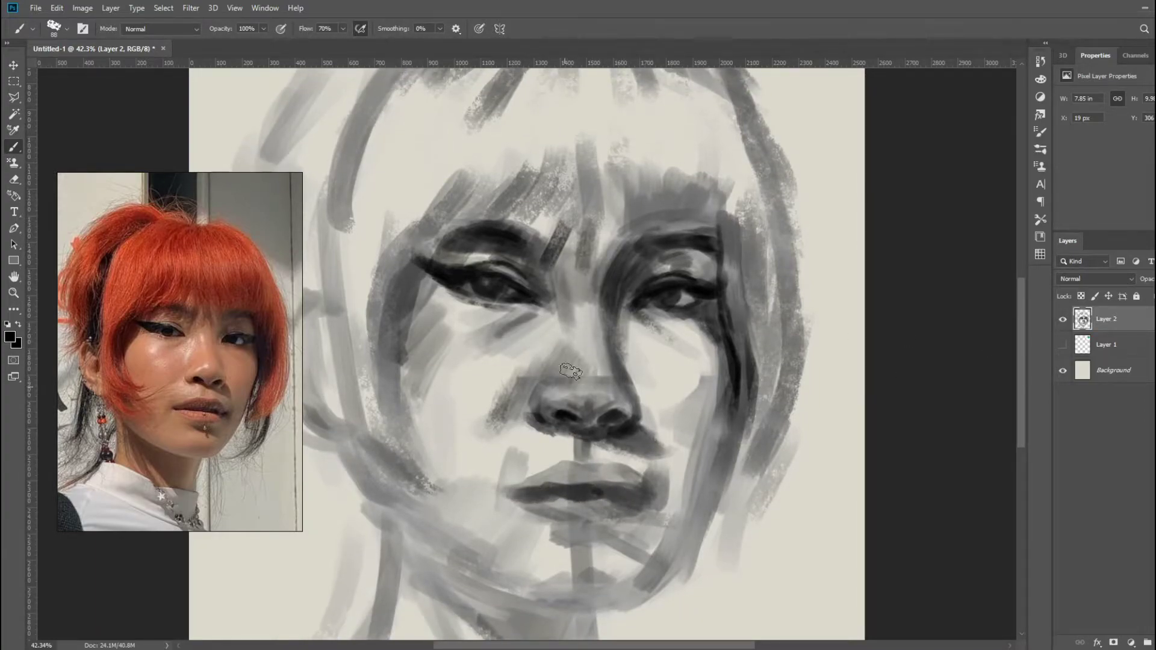
mouse_move(563, 376)
mouse_down()
mouse_move(602, 334)
mouse_move(629, 391)
mouse_up()
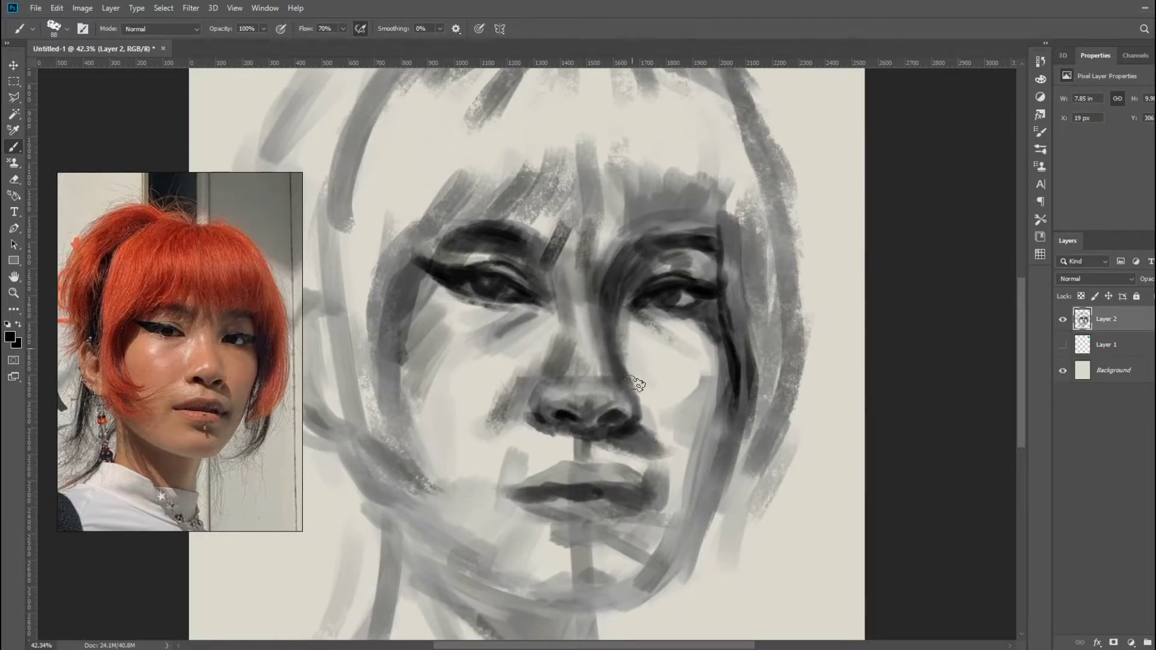
drag(614, 325, 638, 394)
drag(659, 344, 687, 328)
Step: Paint a dark shadow down the right cheek and along the right jaw
drag(729, 374, 701, 506)
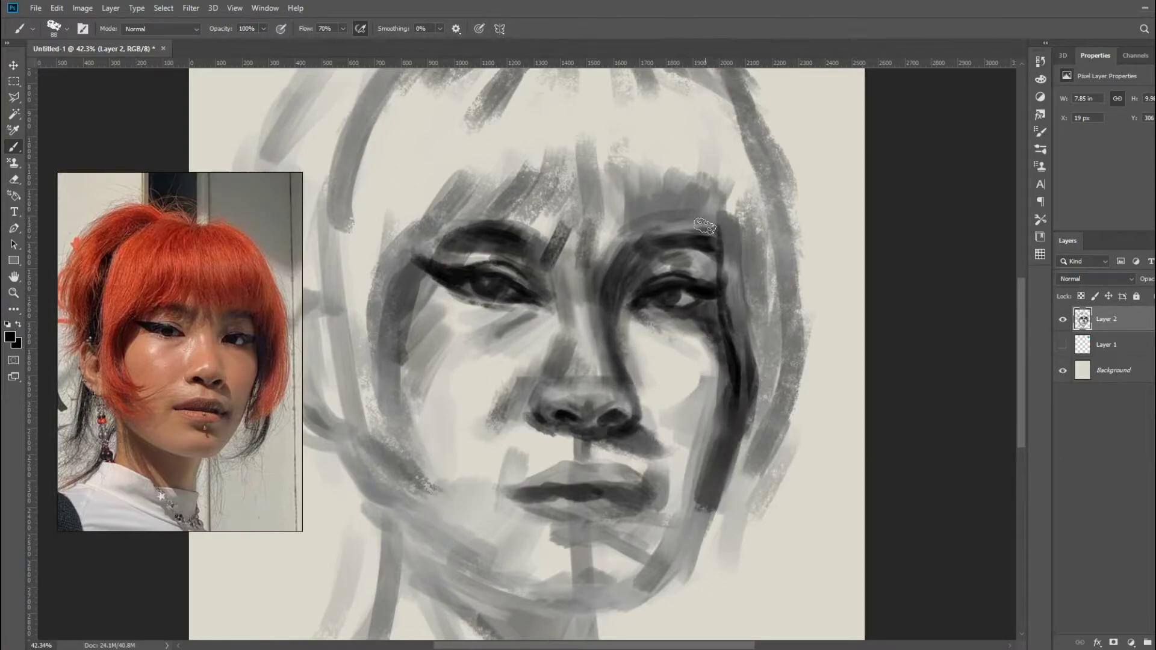
drag(639, 439, 655, 446)
drag(711, 417, 681, 519)
drag(760, 385, 687, 548)
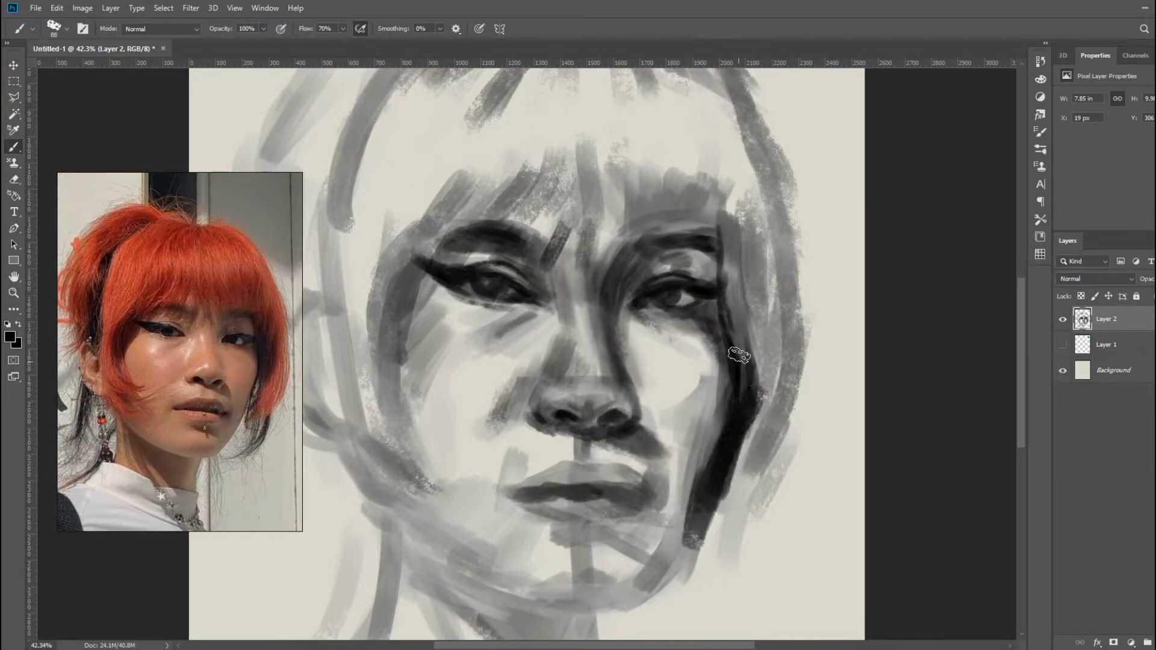
drag(702, 506, 745, 368)
drag(695, 546, 643, 607)
Step: Zoom out to see the whole face and shade the left cheek in grey with a larger brush
key(z)
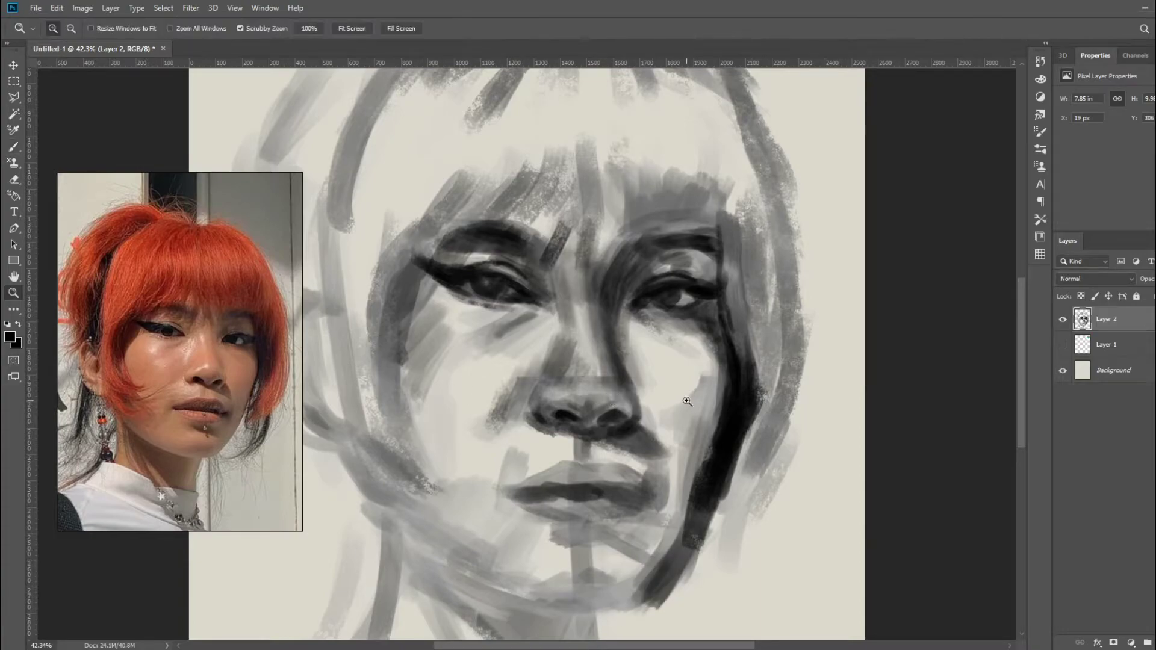
drag(753, 304, 703, 303)
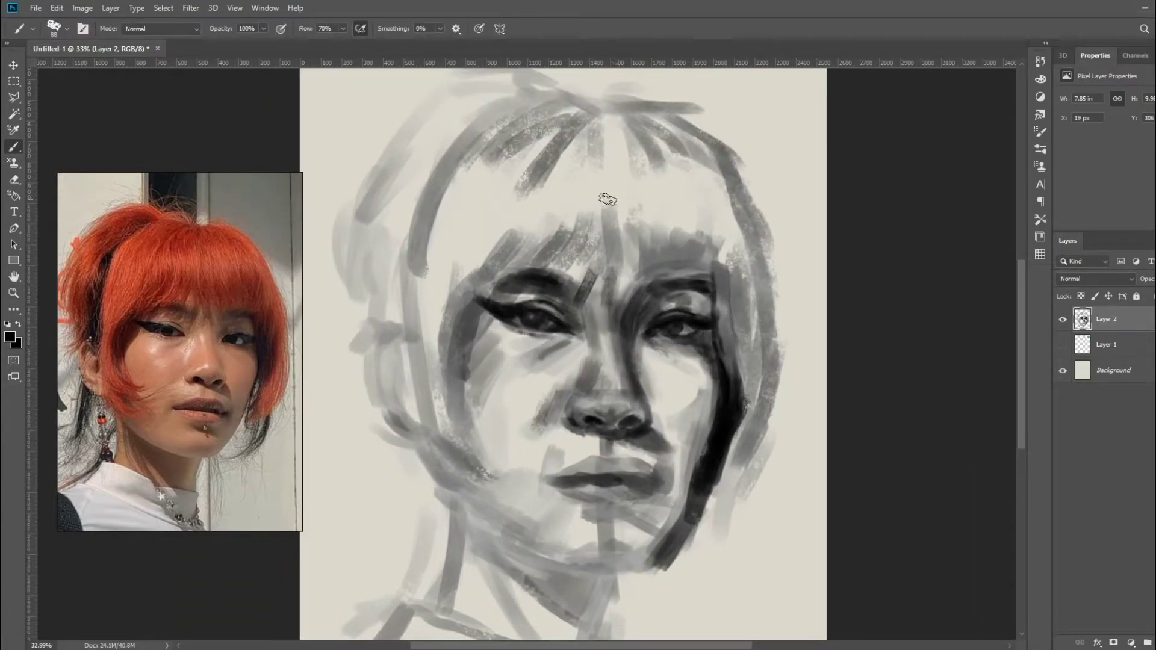
right_click(614, 411)
right_click(579, 361)
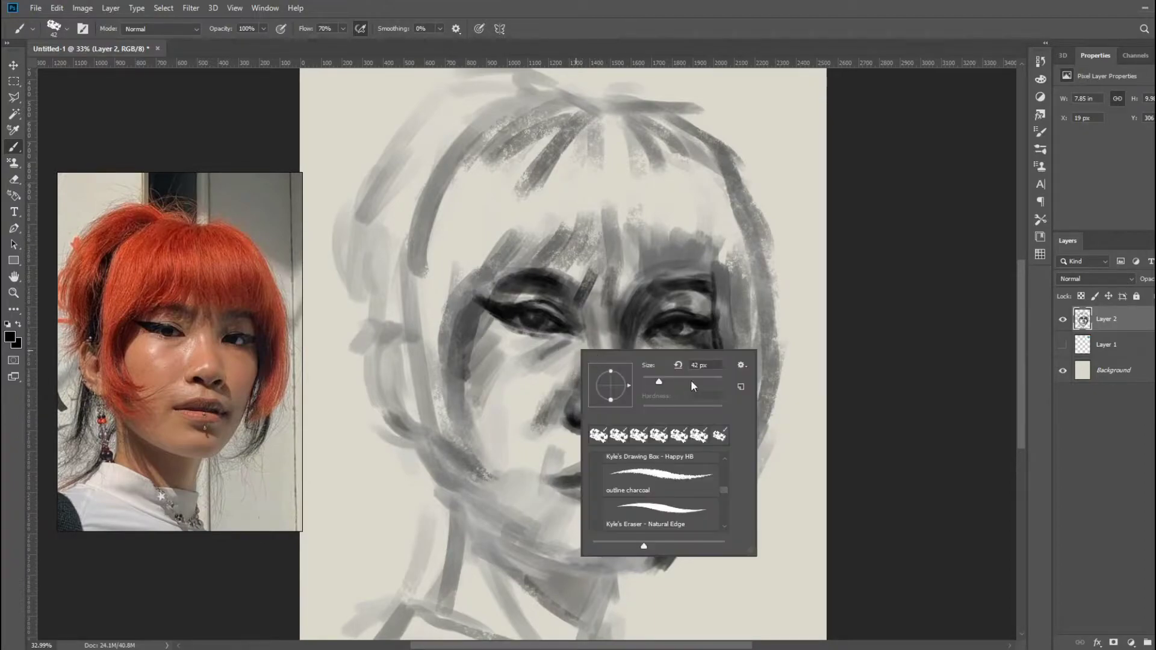
mouse_move(560, 385)
mouse_down()
mouse_move(485, 387)
mouse_move(511, 338)
mouse_move(503, 358)
mouse_move(575, 355)
mouse_move(585, 375)
mouse_move(475, 343)
mouse_move(463, 313)
mouse_move(458, 368)
mouse_move(476, 289)
mouse_move(517, 271)
mouse_up()
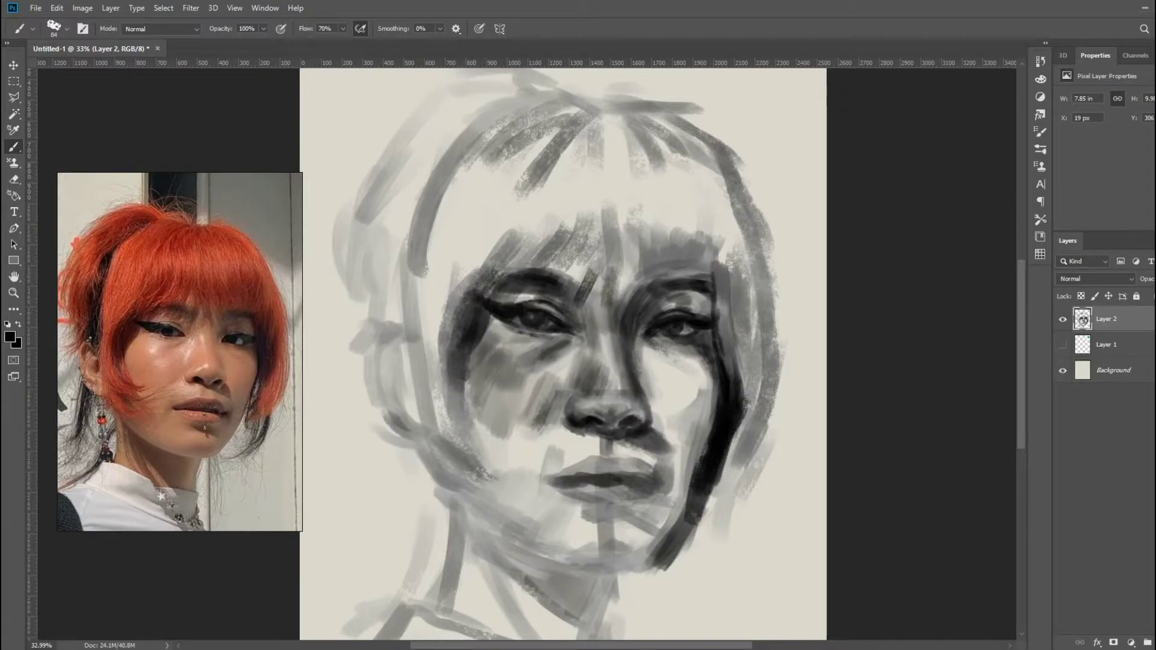
Step: Darken the left mouth corner, the lip line and the lower lip with a 44 px brush
drag(563, 476, 537, 486)
right_click(643, 406)
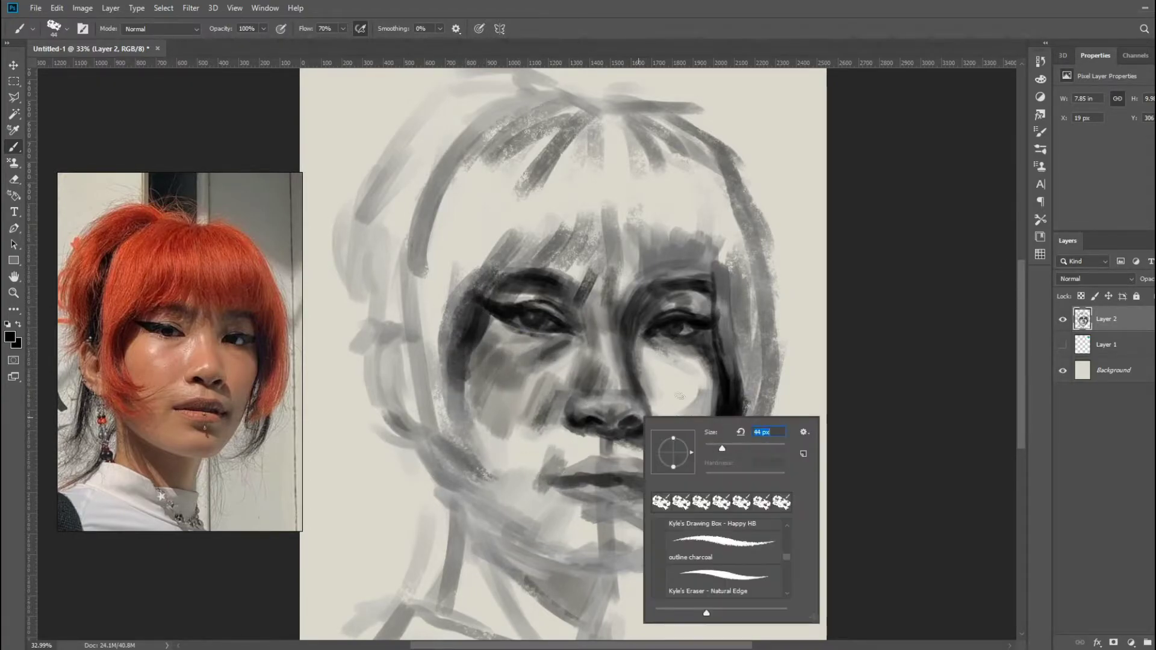
key(Escape)
key(bracketleft)
key(bracketleft)
key(bracketleft)
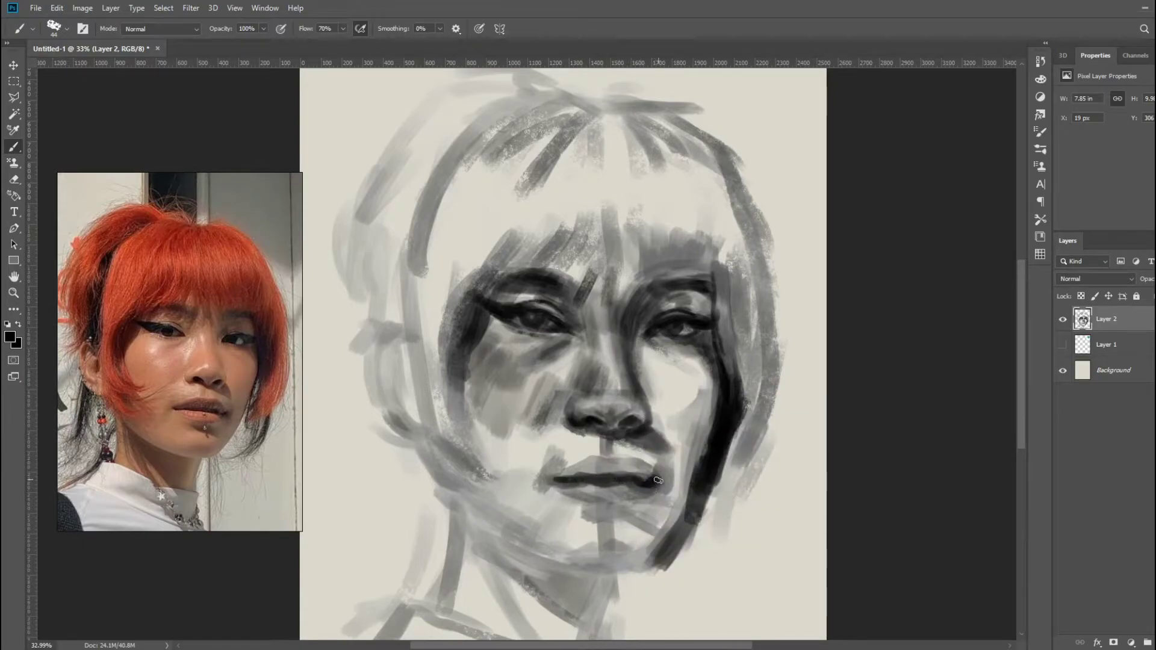
mouse_move(617, 462)
mouse_down()
mouse_move(654, 471)
mouse_move(564, 475)
mouse_move(623, 467)
mouse_move(564, 494)
mouse_move(608, 467)
mouse_move(641, 465)
mouse_move(626, 468)
mouse_up()
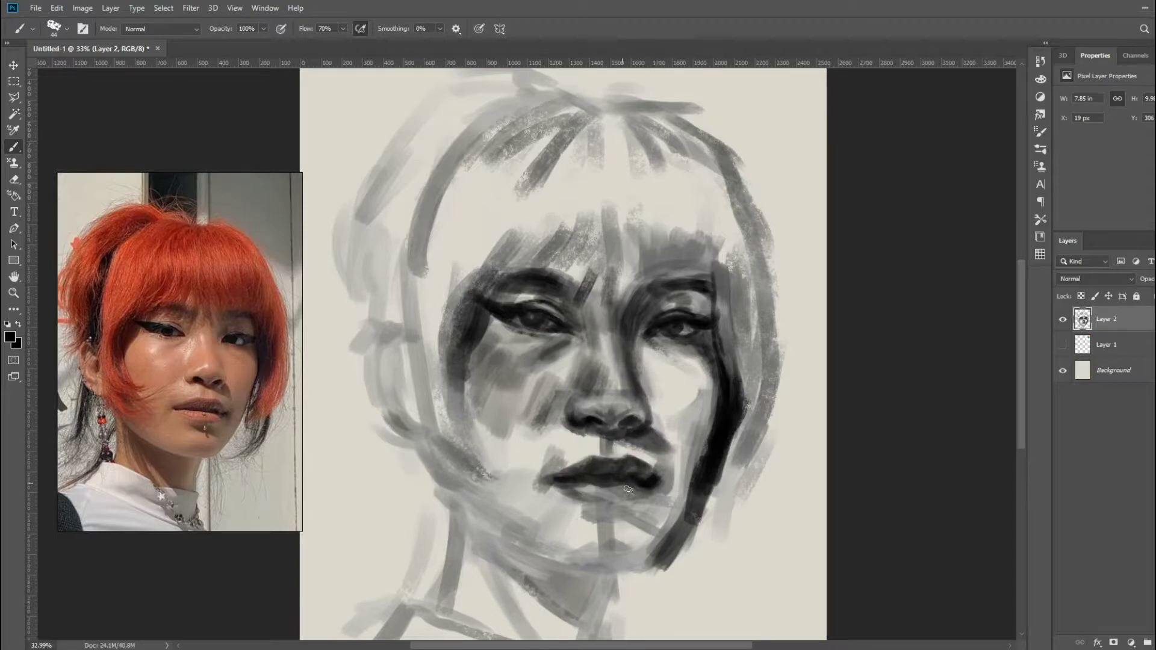
mouse_move(552, 476)
mouse_down()
mouse_move(539, 489)
mouse_move(655, 497)
mouse_move(626, 480)
mouse_move(660, 500)
mouse_up()
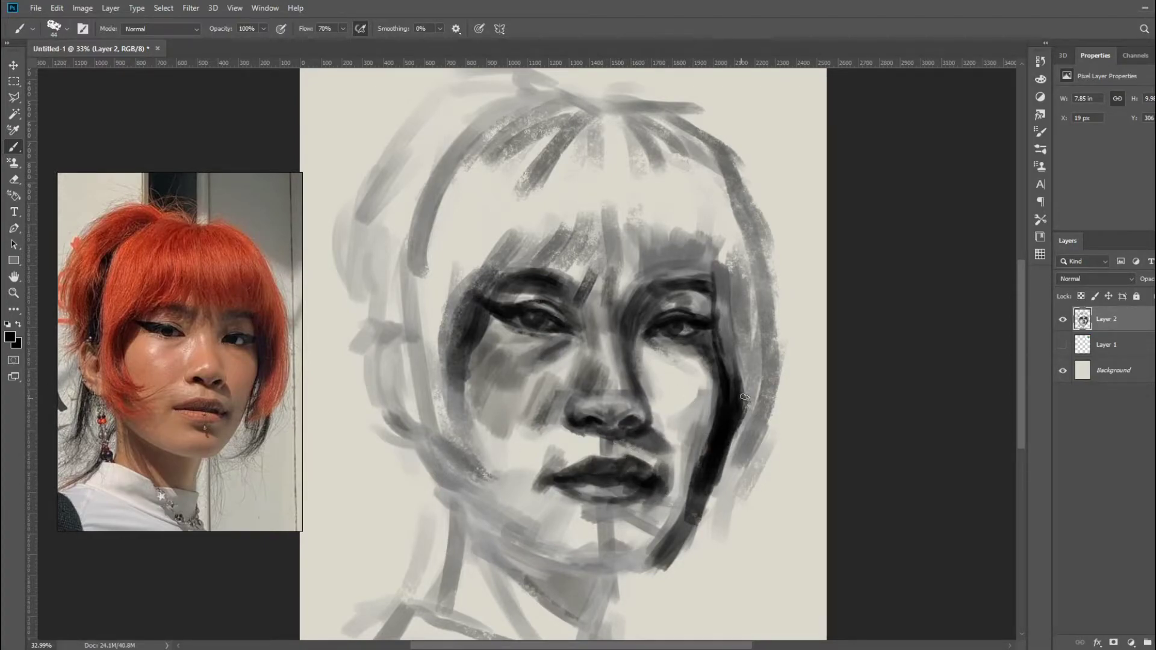
Step: Darken the right cheek and jaw contour down to the chin with a 111 px brush
right_click(728, 389)
drag(702, 371, 675, 529)
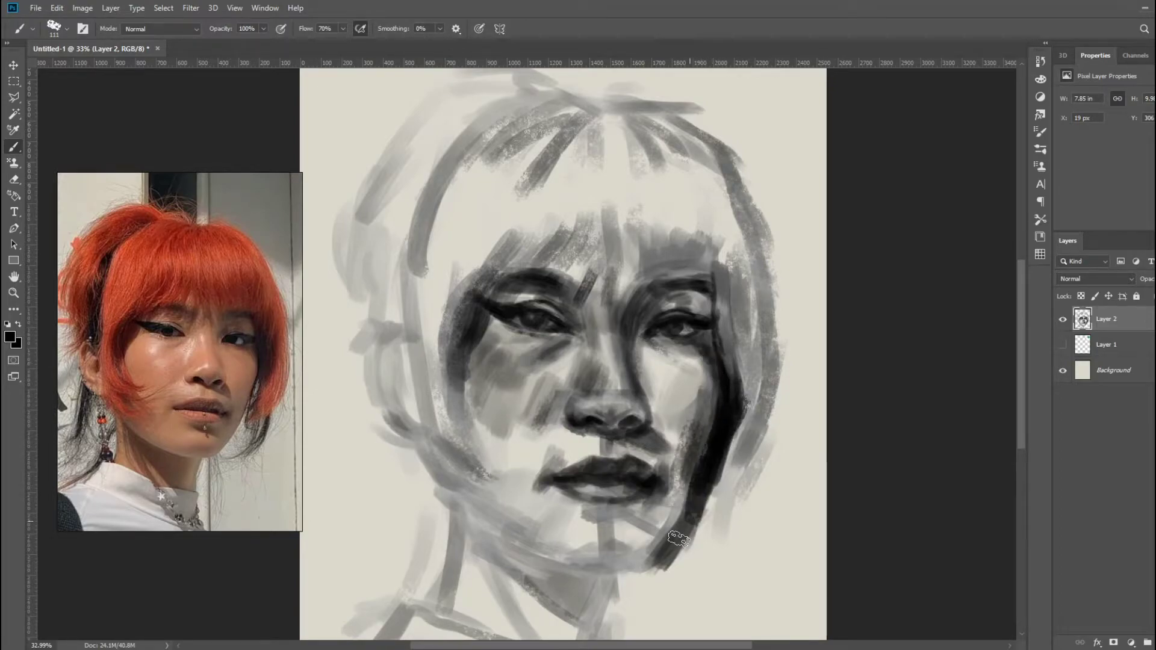
drag(698, 485, 674, 535)
right_click(620, 443)
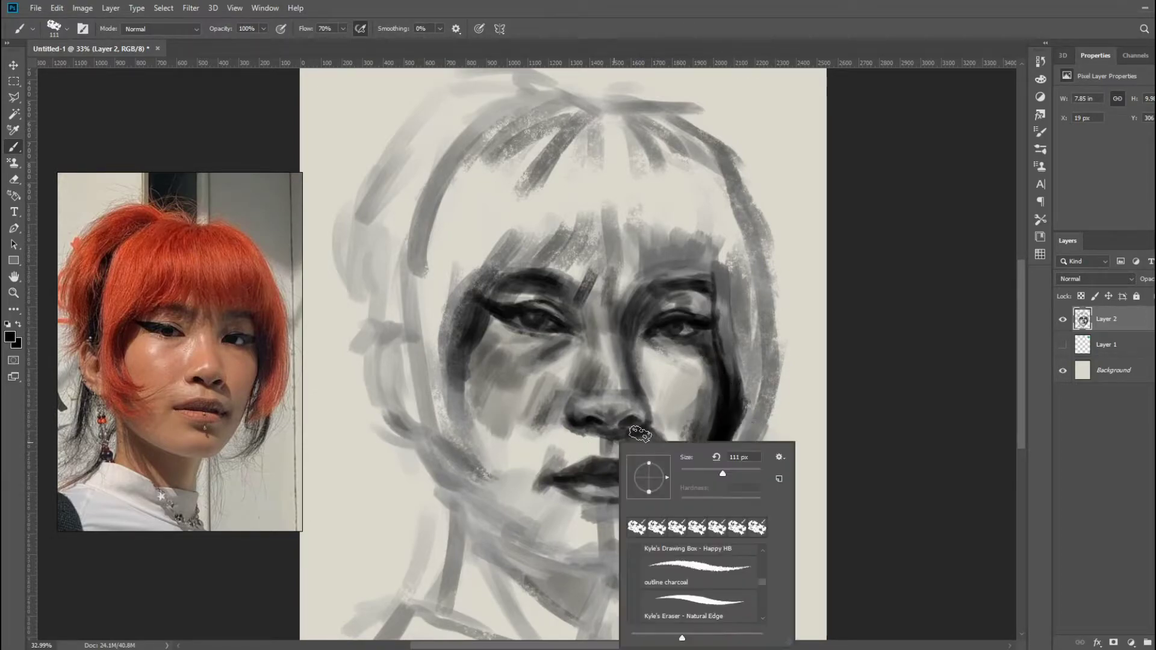
key(Return)
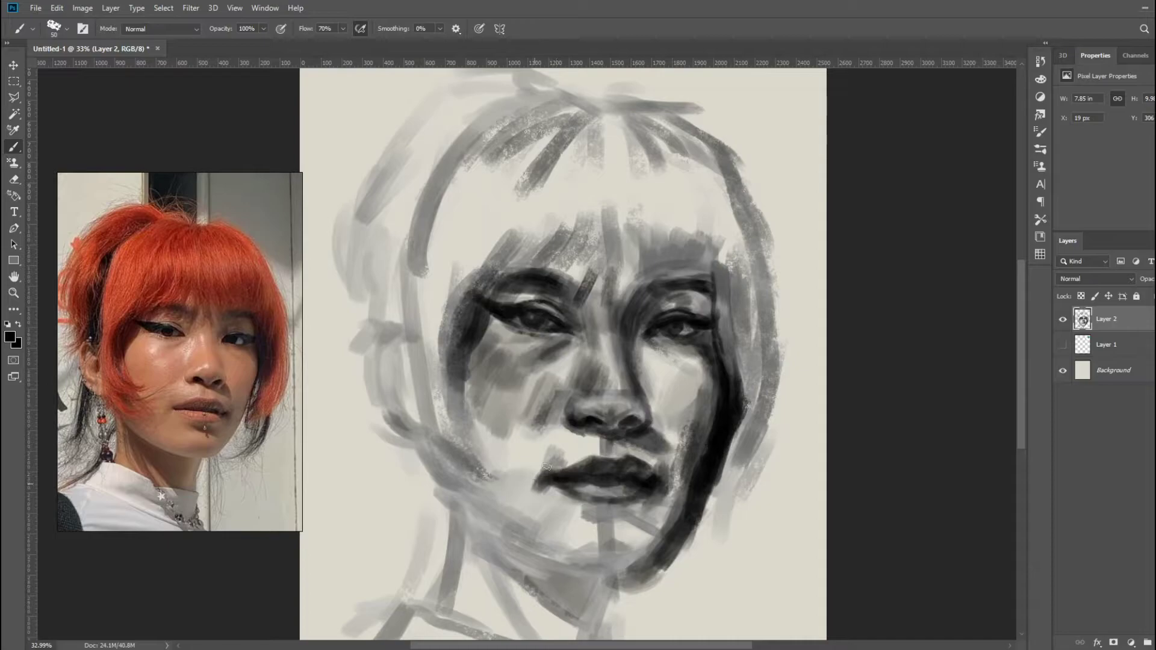
right_click(578, 441)
key(Return)
Step: Paint a dark chin line, then darken the left mouth corner and left jawline at 77 px
mouse_move(455, 487)
mouse_down()
mouse_move(572, 569)
mouse_move(632, 580)
mouse_move(547, 570)
mouse_move(477, 520)
mouse_move(457, 602)
mouse_up()
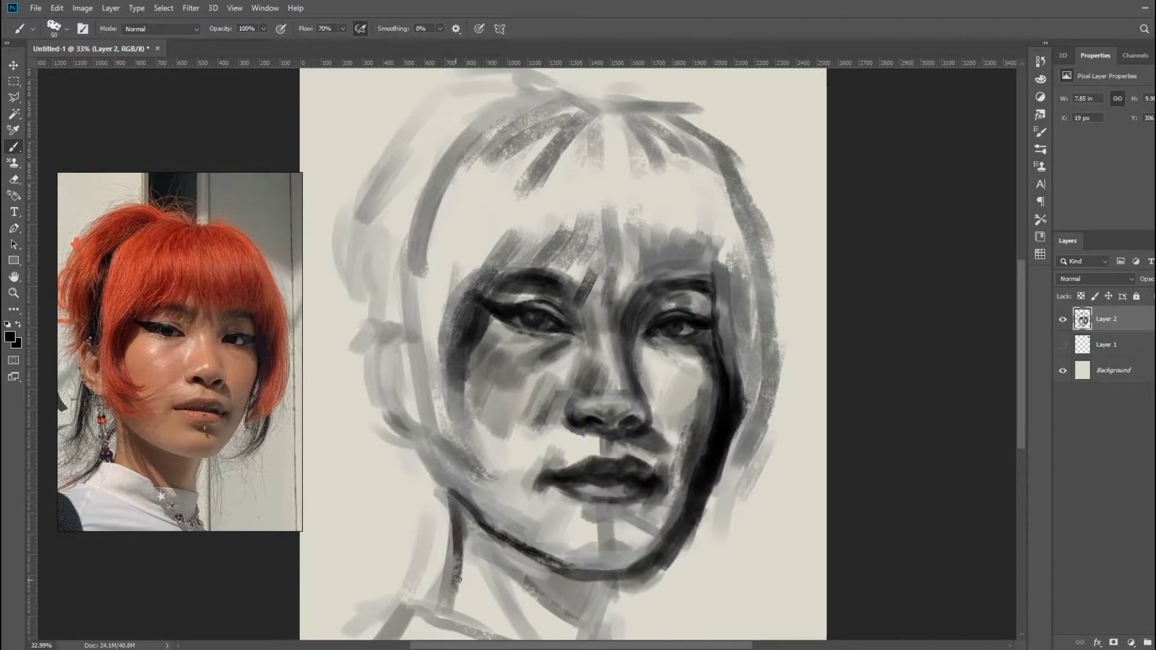
drag(461, 534, 438, 607)
drag(1023, 339, 1023, 357)
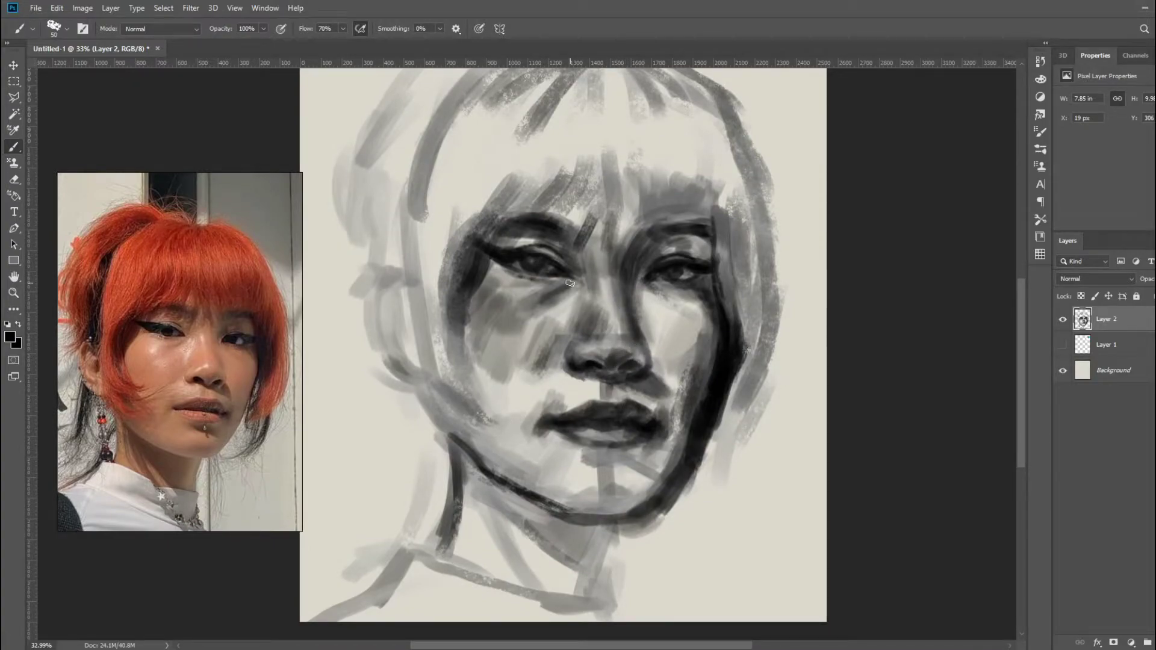
mouse_move(549, 398)
mouse_down()
mouse_move(525, 447)
mouse_move(587, 397)
mouse_move(505, 422)
mouse_up()
right_click(698, 358)
drag(482, 367, 493, 416)
mouse_move(449, 325)
mouse_down()
mouse_move(482, 404)
mouse_move(475, 425)
mouse_up()
Step: Deepen the right jaw and cheek contour and lay a large shadow across the neck
drag(698, 481, 713, 403)
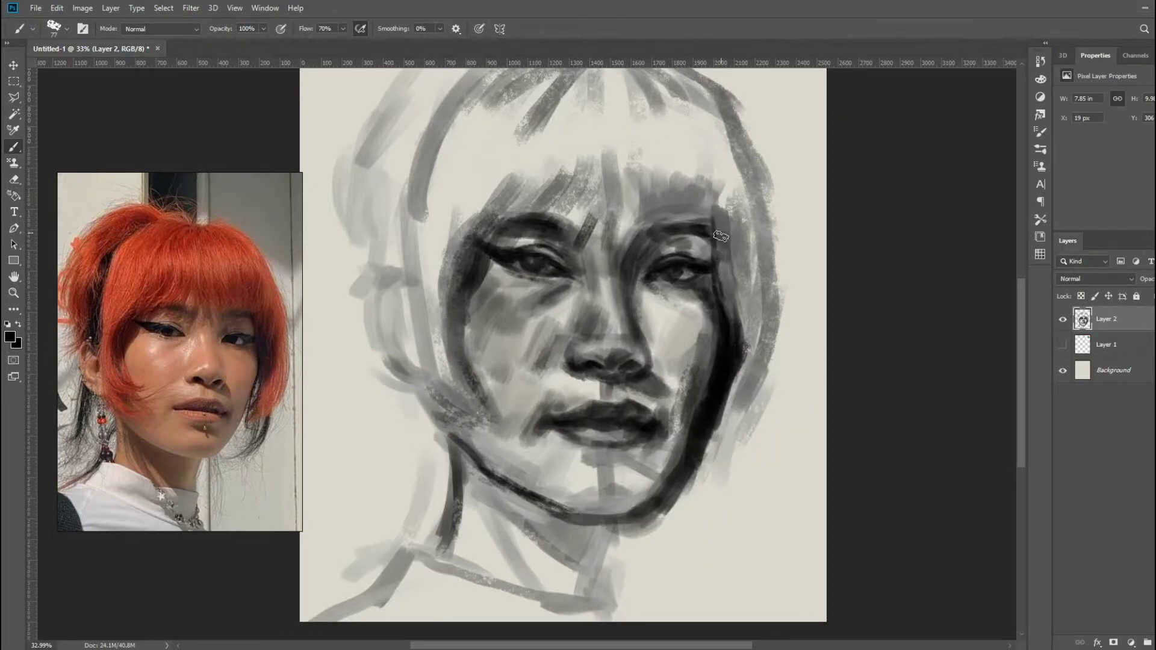
drag(720, 232, 734, 318)
drag(620, 522, 603, 596)
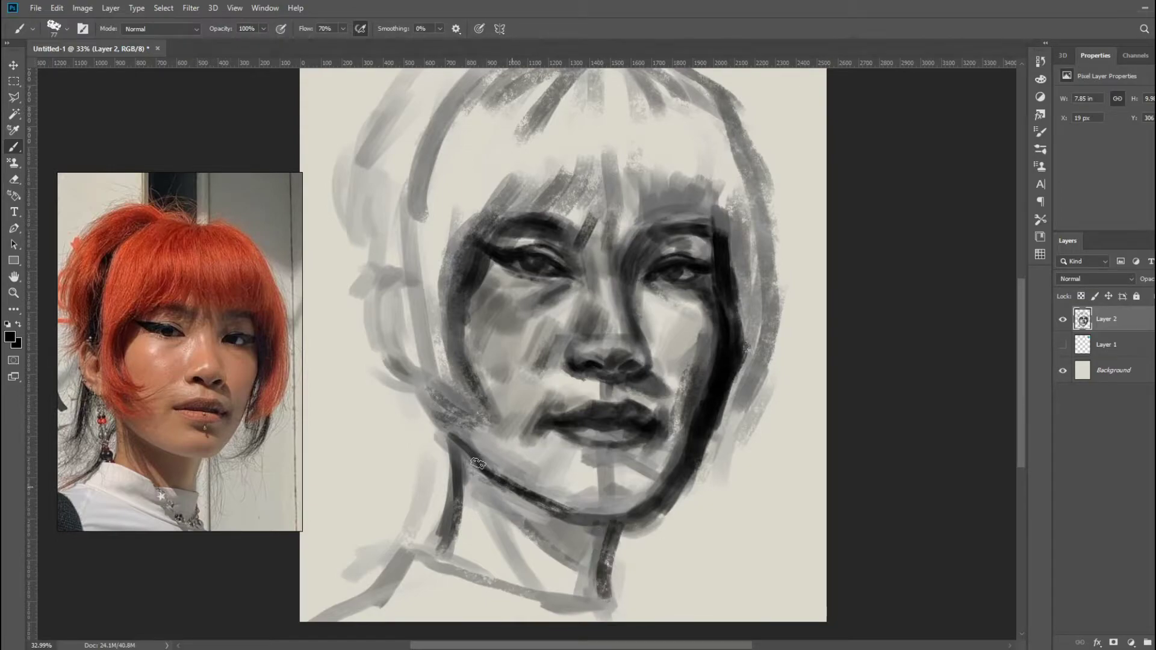
mouse_move(463, 461)
mouse_down()
mouse_move(578, 554)
mouse_move(608, 530)
mouse_move(524, 512)
mouse_up()
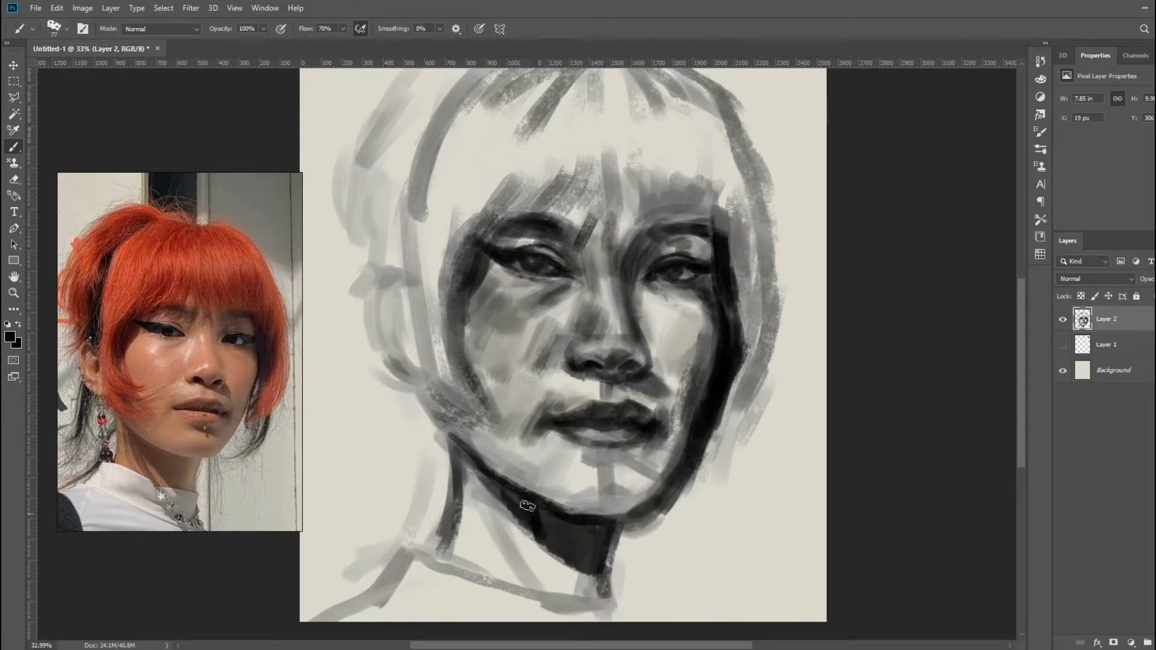
mouse_move(541, 560)
mouse_down()
mouse_move(487, 500)
mouse_move(518, 520)
mouse_move(480, 554)
mouse_move(460, 499)
mouse_move(560, 601)
mouse_up()
Step: Deepen the shadows on the left neck and under the chin near the lips
key(z)
key(b)
right_click(545, 445)
drag(449, 495, 464, 575)
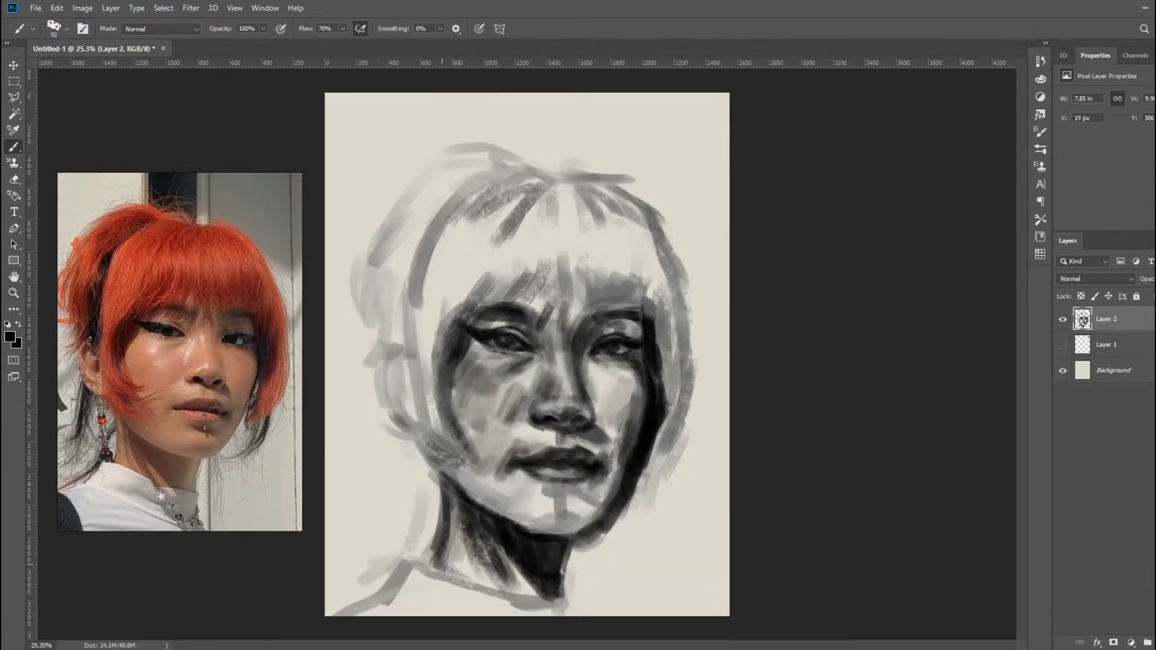
drag(449, 536, 523, 584)
mouse_move(548, 484)
mouse_down()
mouse_move(593, 508)
mouse_move(629, 409)
mouse_move(585, 380)
mouse_move(593, 355)
mouse_move(461, 355)
mouse_move(440, 391)
mouse_up()
Step: Paint dark fringe strands across the forehead and touch up the right jaw and left neck
drag(491, 298, 467, 325)
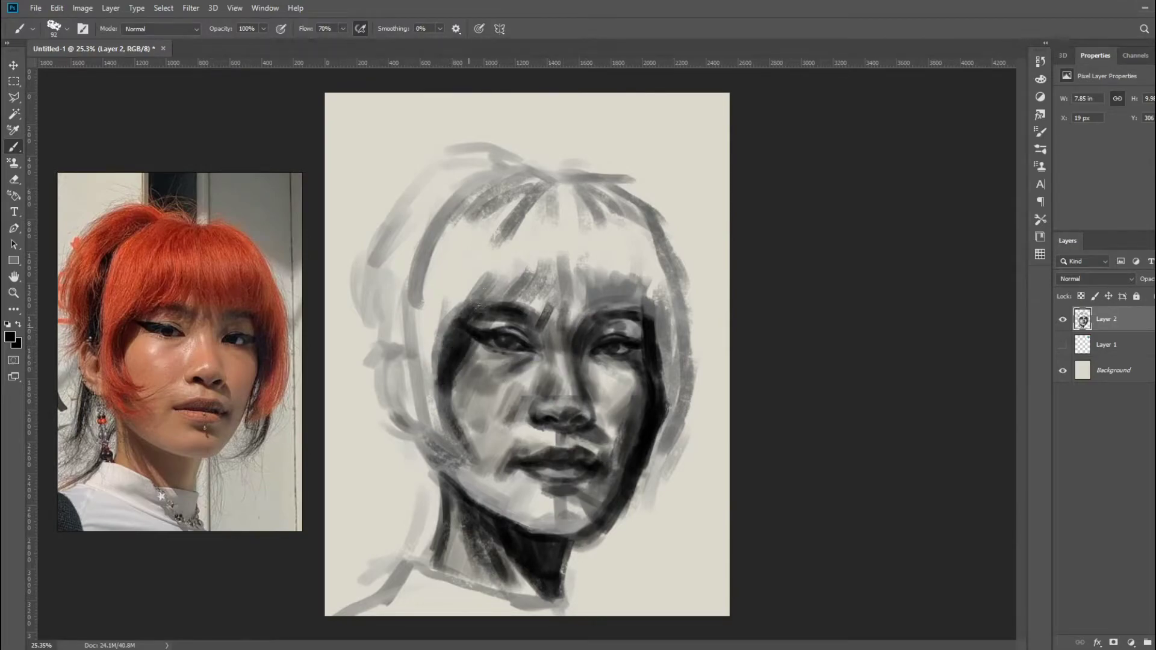
mouse_move(530, 259)
mouse_down()
mouse_move(515, 313)
mouse_move(550, 319)
mouse_up()
mouse_move(602, 265)
mouse_down()
mouse_move(592, 305)
mouse_move(623, 310)
mouse_up()
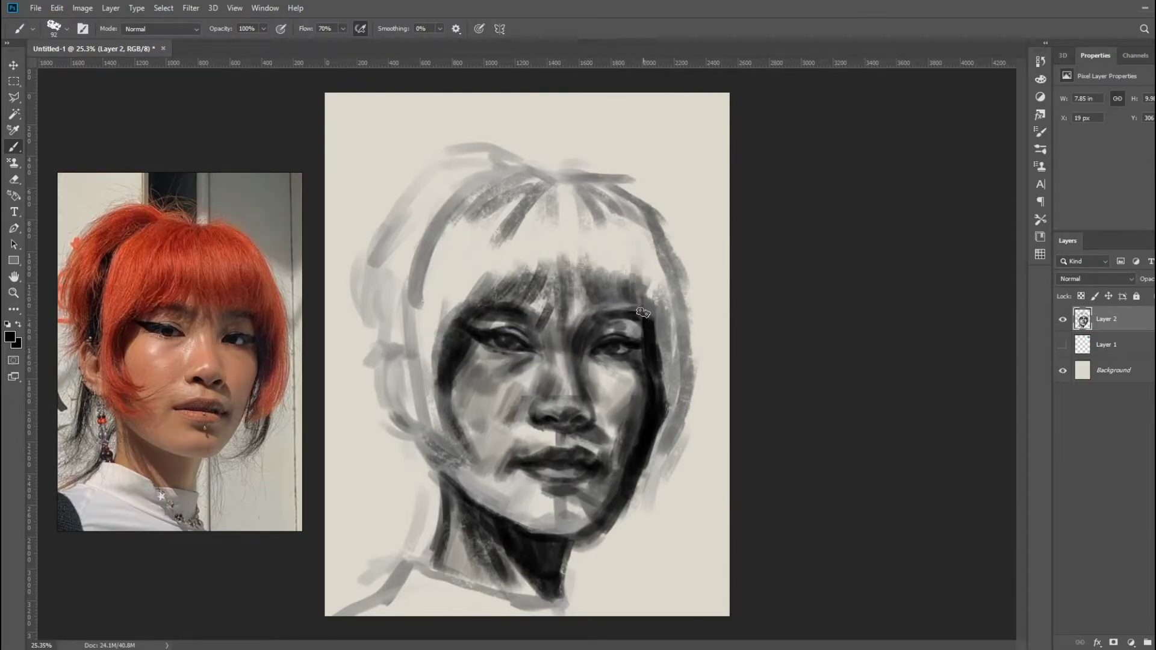
drag(651, 247, 644, 316)
drag(667, 432, 631, 513)
mouse_move(443, 477)
mouse_down()
mouse_move(452, 557)
mouse_move(446, 488)
mouse_up()
drag(461, 560, 442, 482)
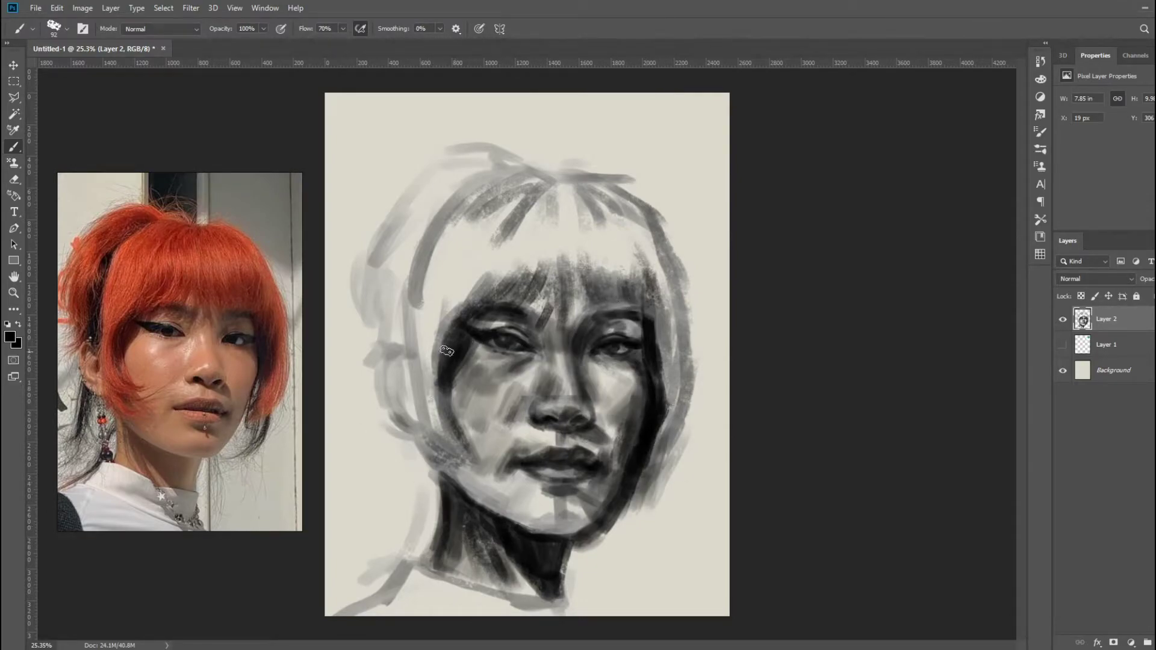
Step: With white paint, soften the left neck and throat and rework the cheeks and under the nose
click(10, 336)
click(325, 392)
click(605, 389)
drag(451, 560, 454, 488)
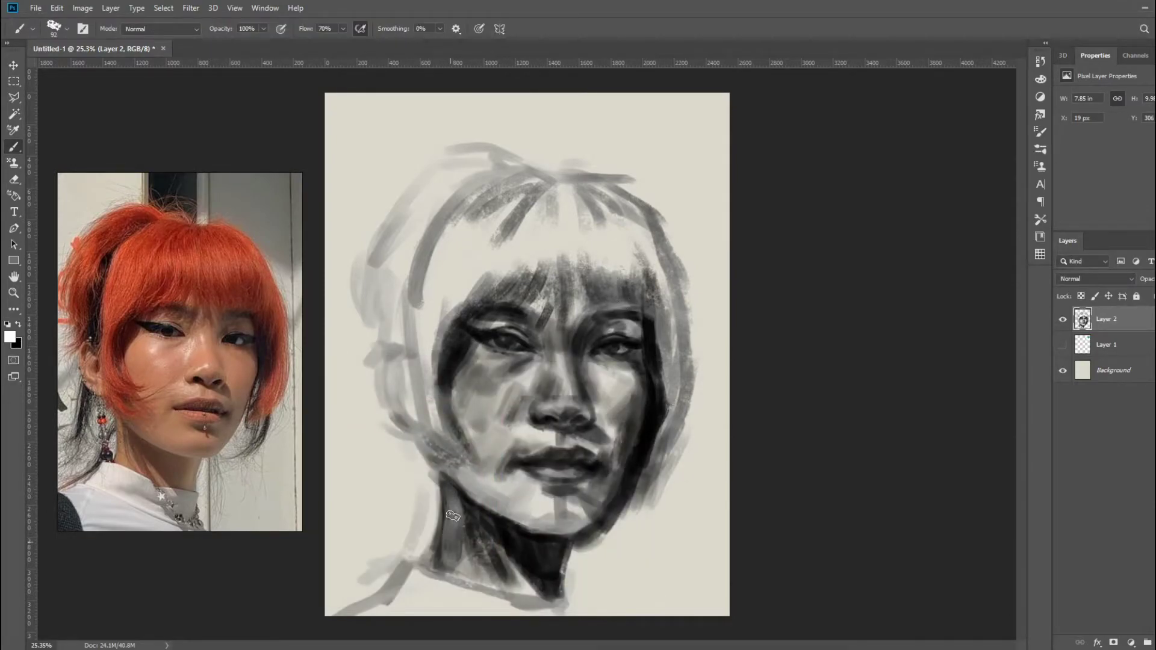
mouse_move(457, 536)
mouse_down()
mouse_move(450, 564)
mouse_move(456, 509)
mouse_up()
drag(499, 557, 563, 581)
mouse_move(556, 542)
mouse_down()
mouse_move(551, 587)
mouse_move(557, 482)
mouse_move(491, 449)
mouse_move(473, 460)
mouse_up()
mouse_move(503, 421)
mouse_down()
mouse_move(464, 397)
mouse_move(467, 372)
mouse_move(530, 398)
mouse_move(476, 352)
mouse_up()
drag(602, 412, 632, 365)
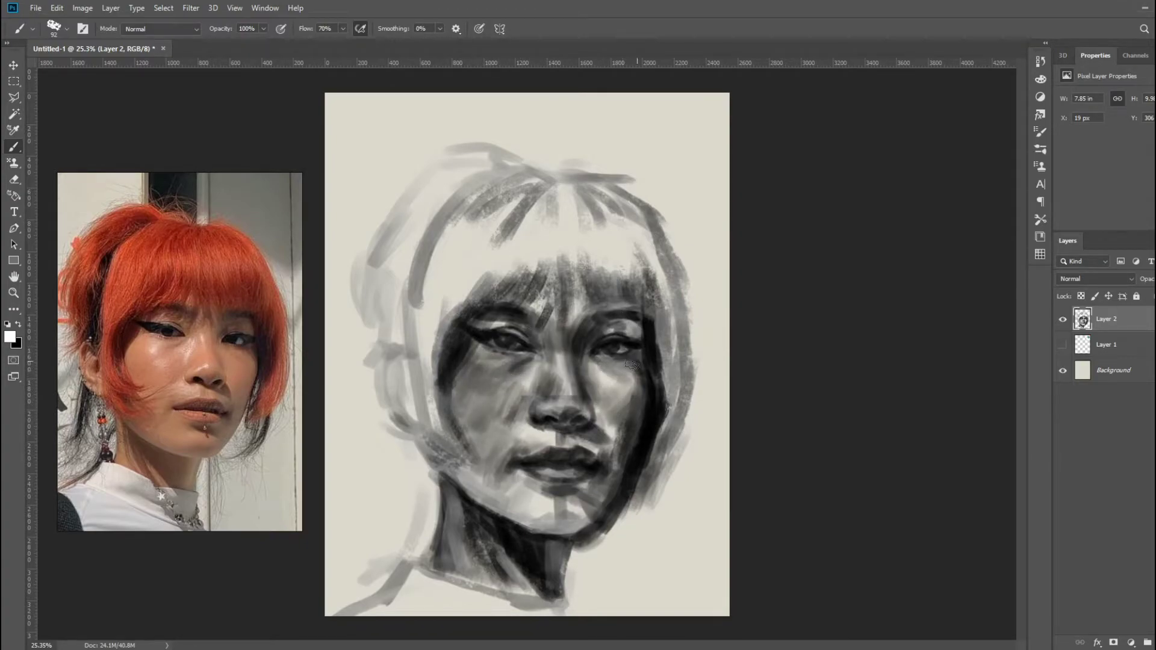
drag(573, 434, 545, 445)
Step: Switch back to black and block in dark hair beside the right jaw and neck
key(x)
mouse_move(653, 452)
mouse_down()
mouse_move(607, 535)
mouse_move(624, 491)
mouse_move(572, 548)
mouse_move(569, 602)
mouse_up()
mouse_move(654, 518)
mouse_down()
mouse_move(584, 562)
mouse_move(693, 452)
mouse_up()
drag(692, 409, 638, 530)
mouse_move(678, 367)
mouse_down()
mouse_move(632, 590)
mouse_move(611, 579)
mouse_move(719, 466)
mouse_up()
drag(666, 527, 723, 400)
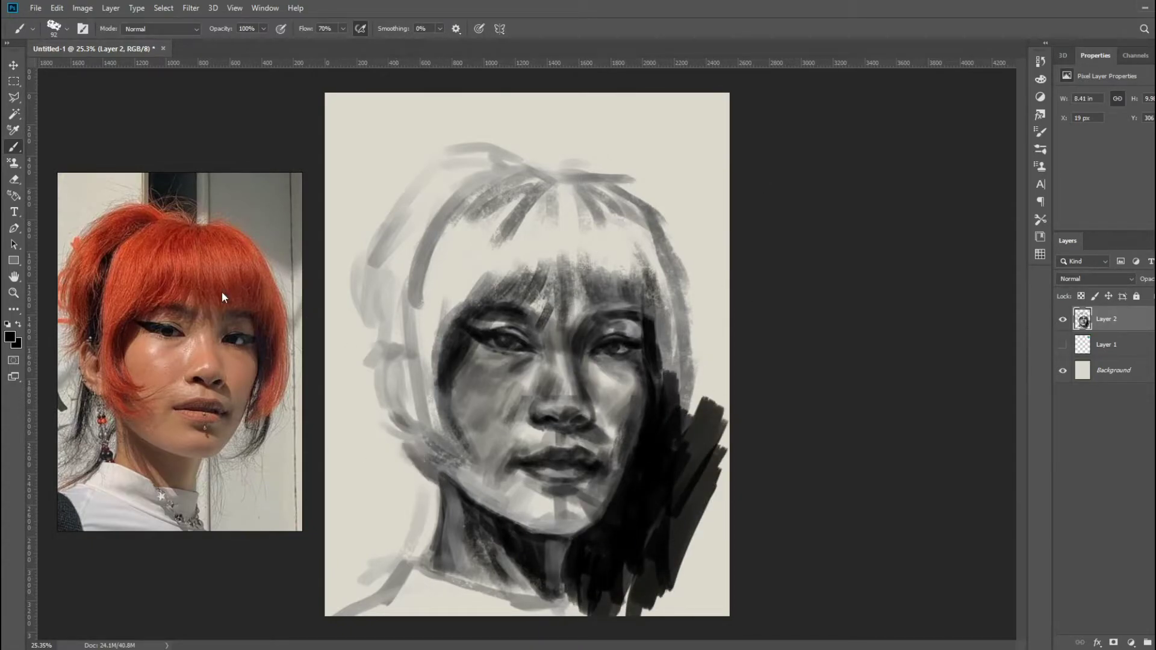
Step: Zoom in on the face and lighten the nose bridge, under the right eye and beside the nostril
drag(593, 435, 608, 370)
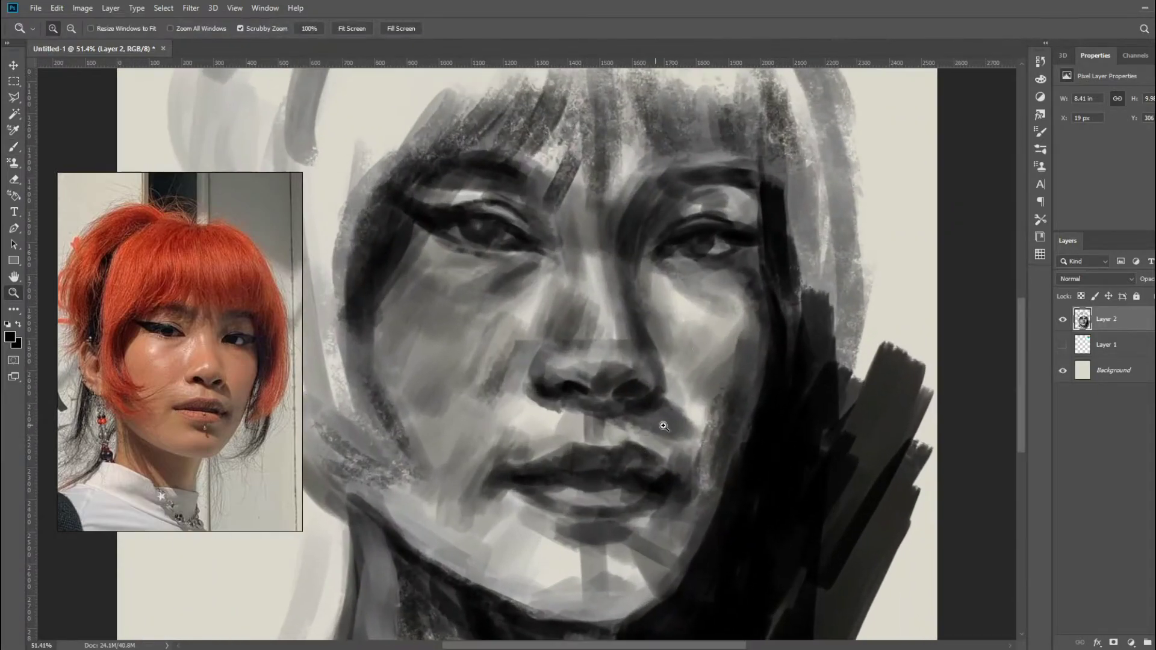
key(x)
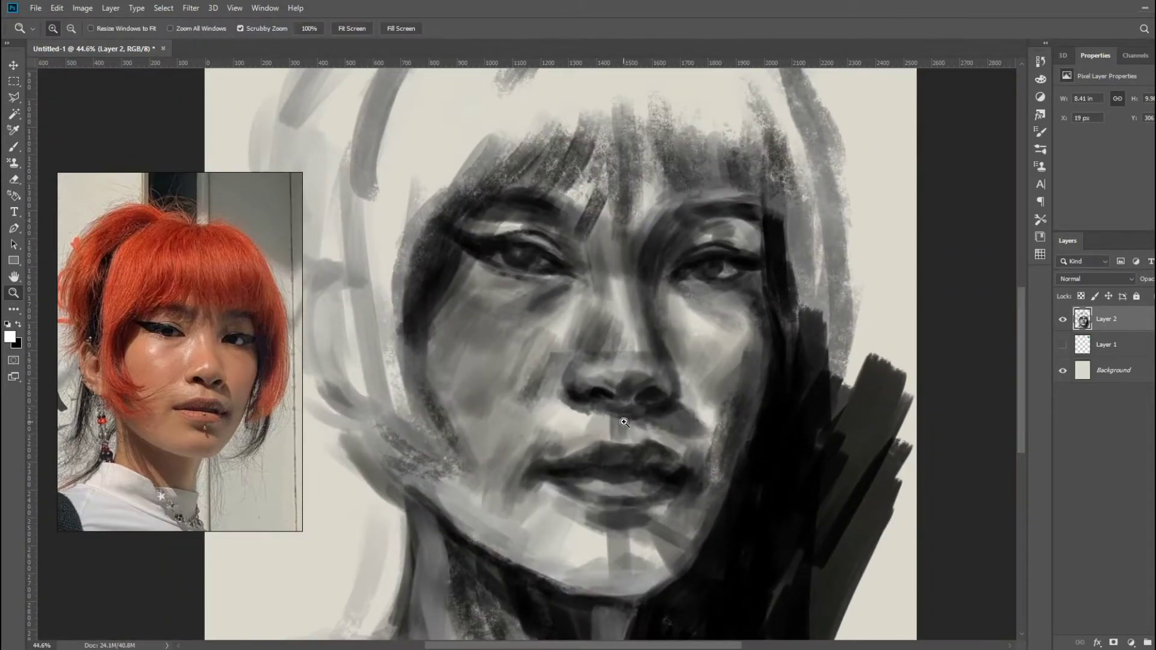
key(b)
right_click(684, 407)
key(Escape)
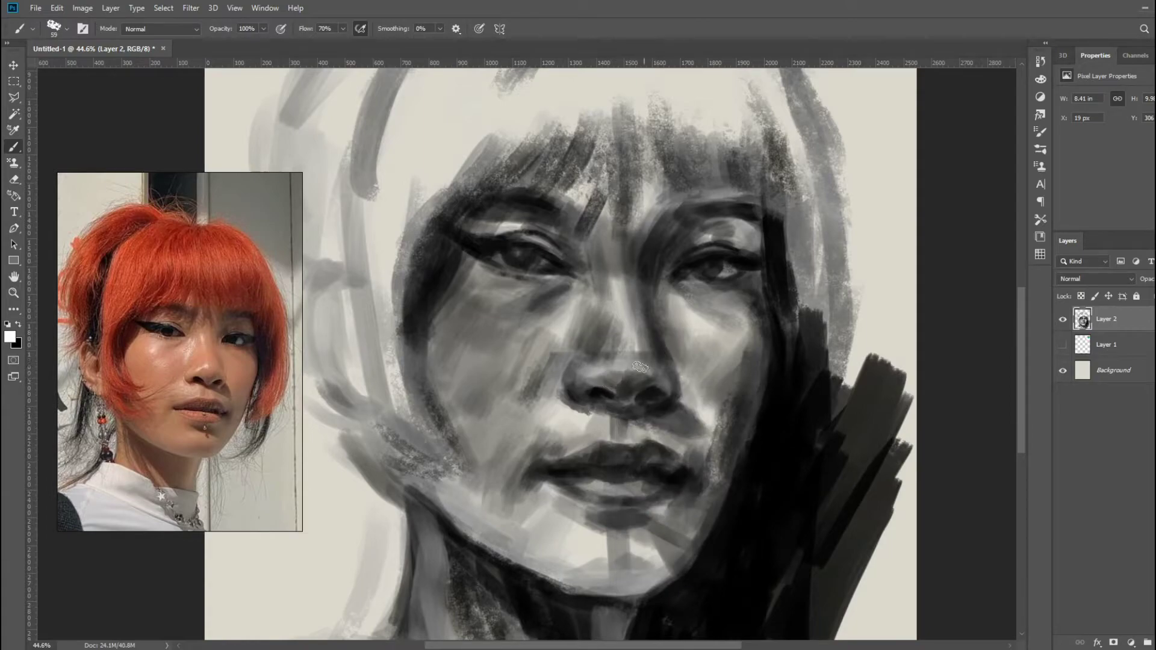
mouse_move(626, 355)
mouse_down()
mouse_move(621, 328)
mouse_move(643, 291)
mouse_move(739, 297)
mouse_up()
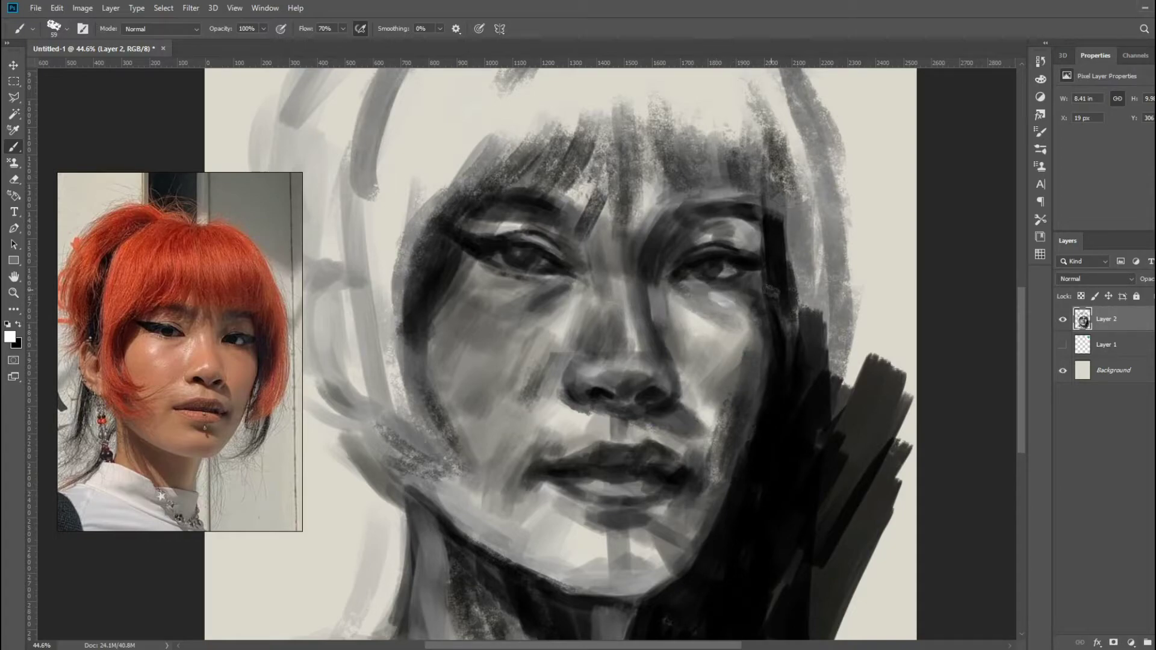
drag(735, 296, 710, 301)
drag(699, 433, 672, 427)
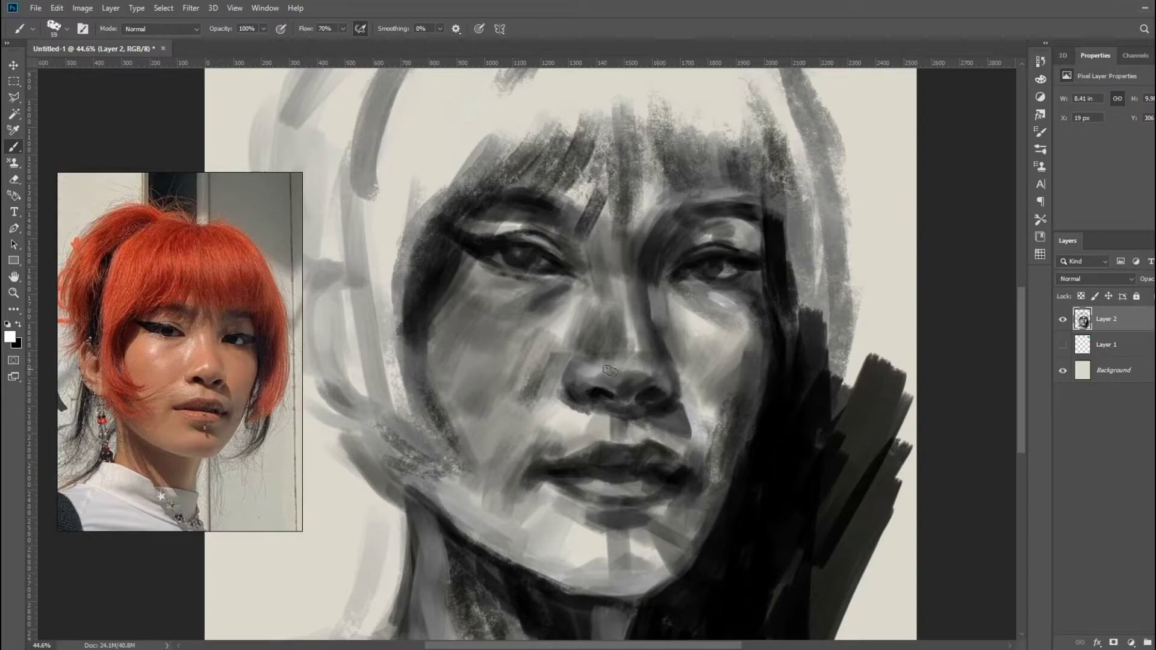
Step: Set the background colour to white and highlight the nose bridge and left upper eyelid crease
right_click(680, 425)
click(16, 343)
click(617, 392)
drag(616, 266, 621, 320)
mouse_move(527, 241)
mouse_down()
mouse_move(506, 236)
mouse_move(520, 233)
mouse_up()
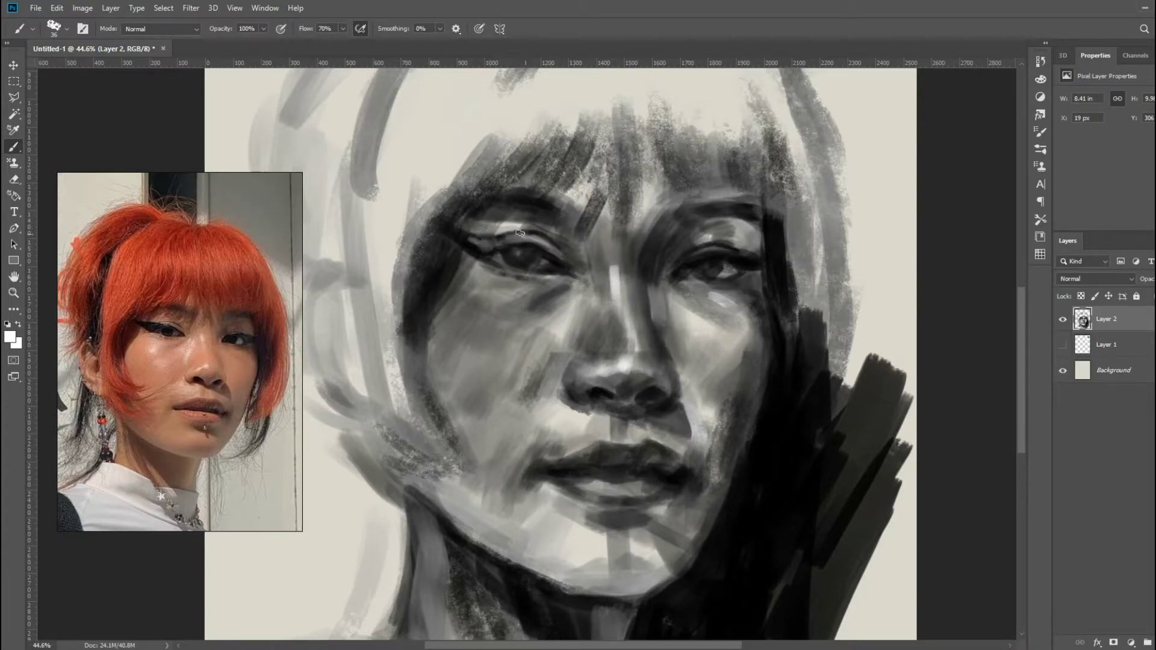
Step: Adjust the brush size through 18, 37, 25, 69 and finally 20 px
right_click(535, 271)
right_click(607, 266)
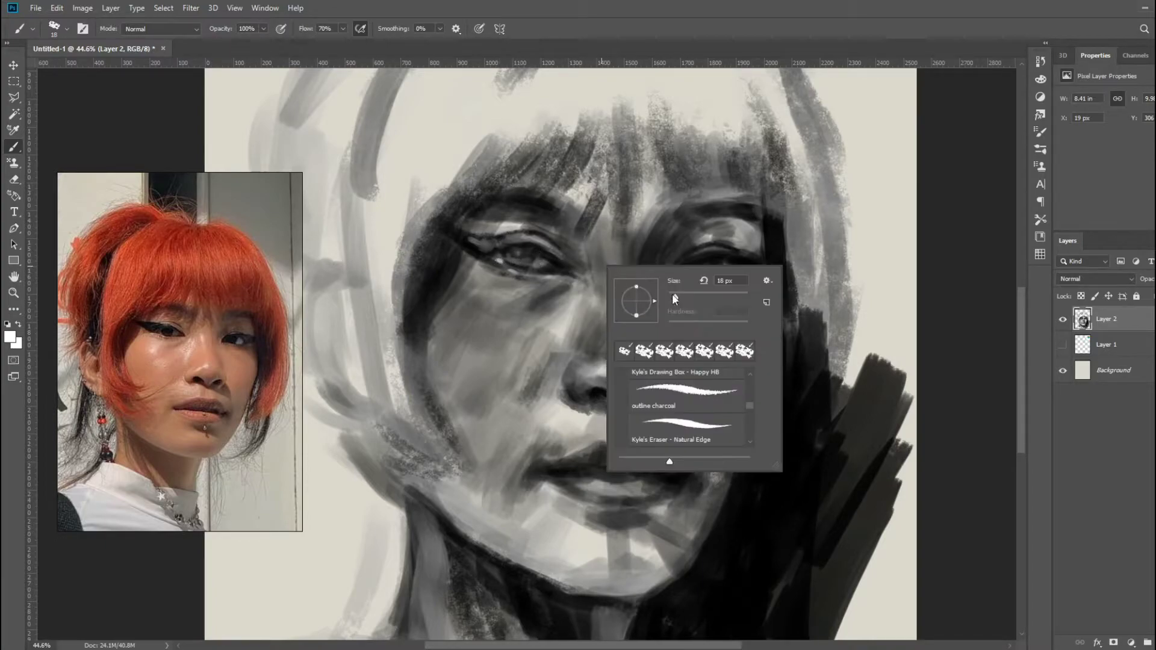
drag(676, 297, 684, 296)
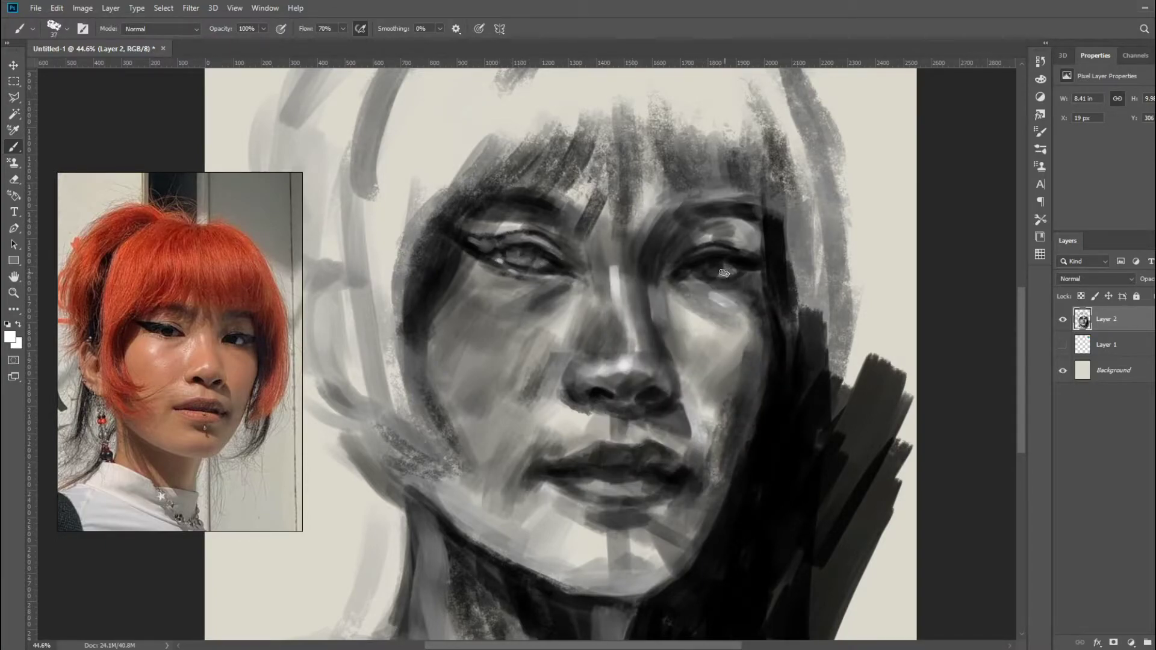
right_click(726, 229)
drag(795, 259, 791, 260)
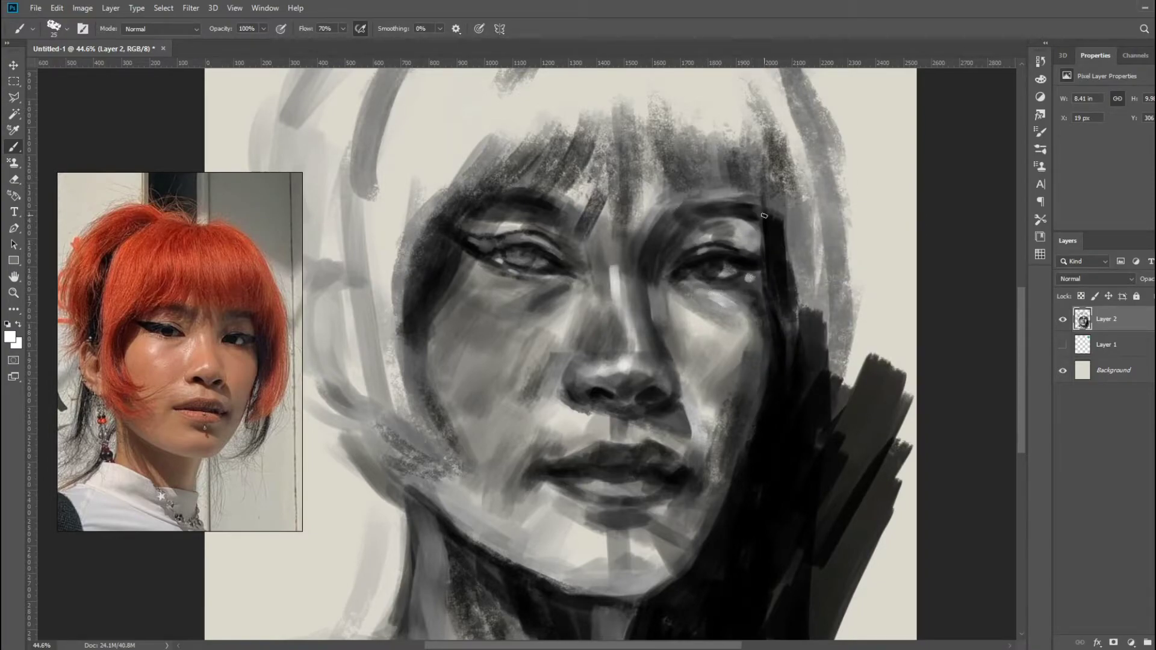
right_click(812, 284)
drag(882, 313, 892, 313)
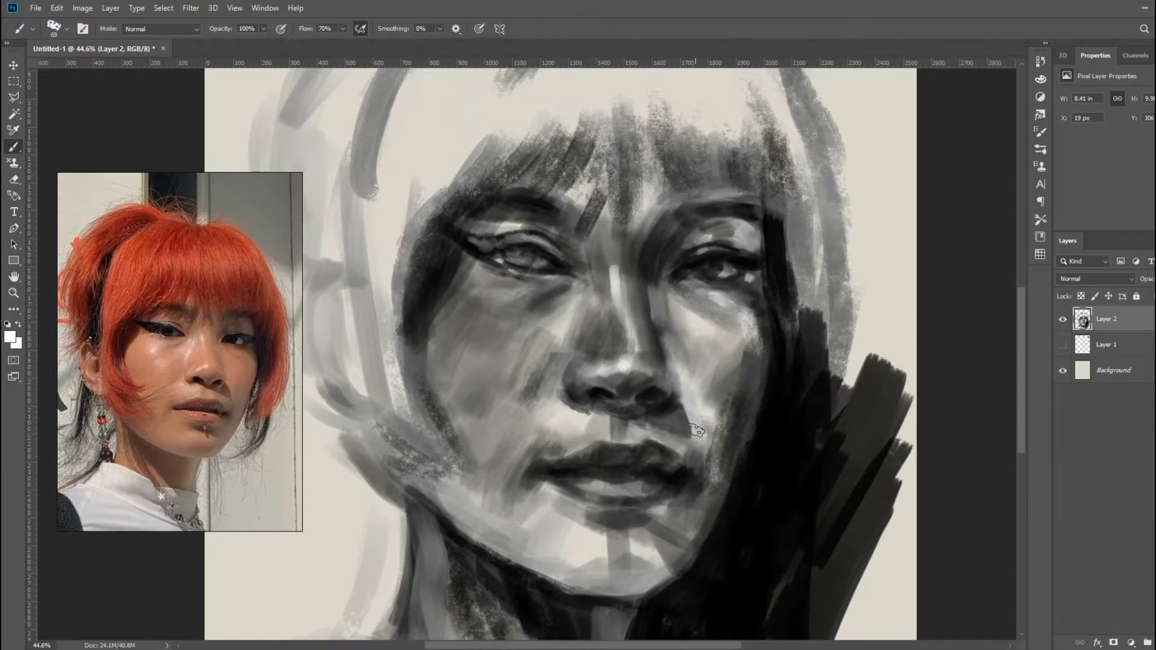
right_click(674, 476)
drag(787, 456, 776, 456)
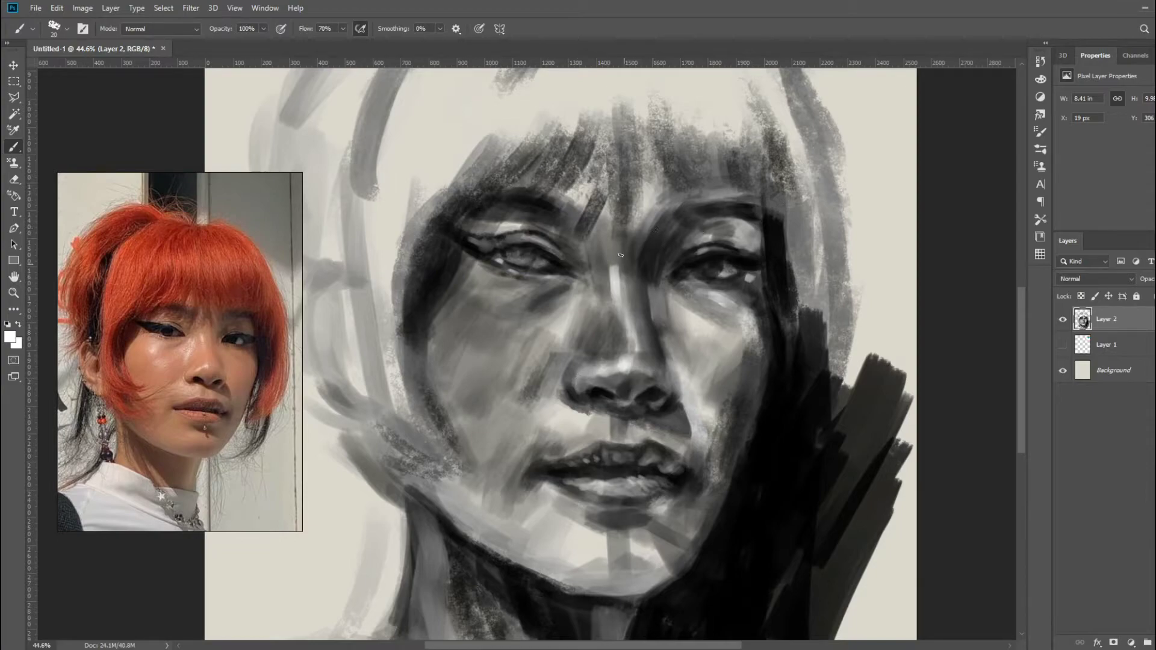
Step: Lighten the left cheek and highlight the right side of the nose bridge
right_click(621, 317)
mouse_move(490, 295)
mouse_down()
mouse_move(479, 313)
mouse_move(489, 338)
mouse_move(587, 280)
mouse_move(572, 247)
mouse_move(530, 229)
mouse_move(542, 214)
mouse_up()
mouse_move(659, 319)
mouse_down()
mouse_move(660, 380)
mouse_move(637, 304)
mouse_up()
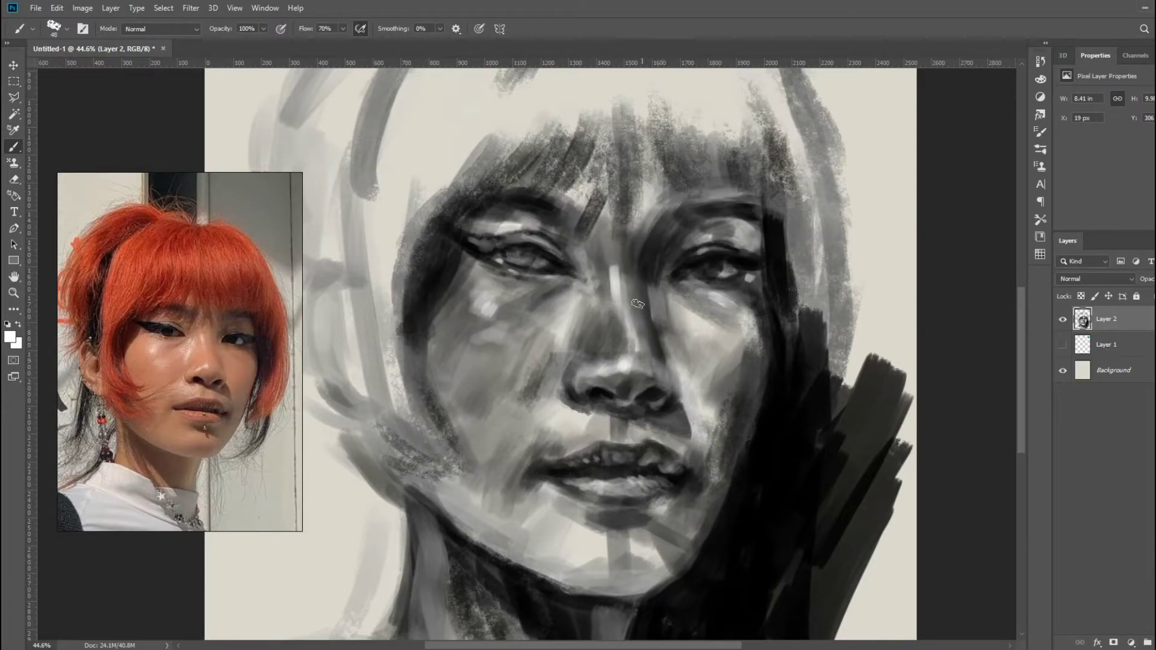
Step: Use a smaller brush to brighten the jawline with a light stroke
right_click(562, 395)
key(Return)
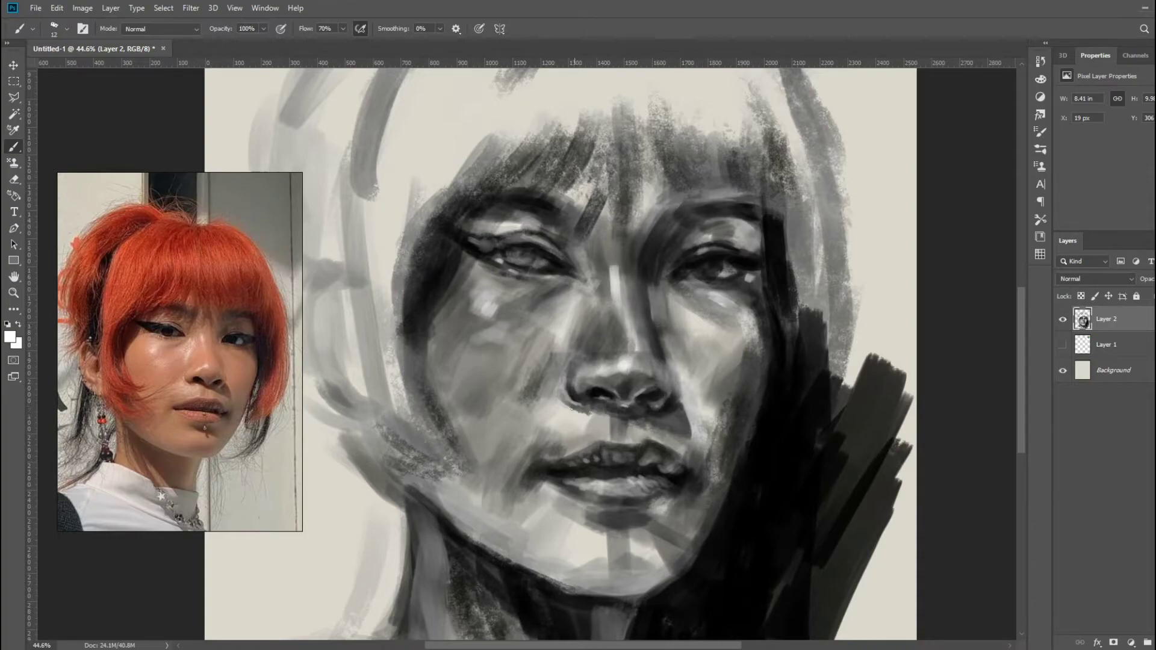
right_click(671, 502)
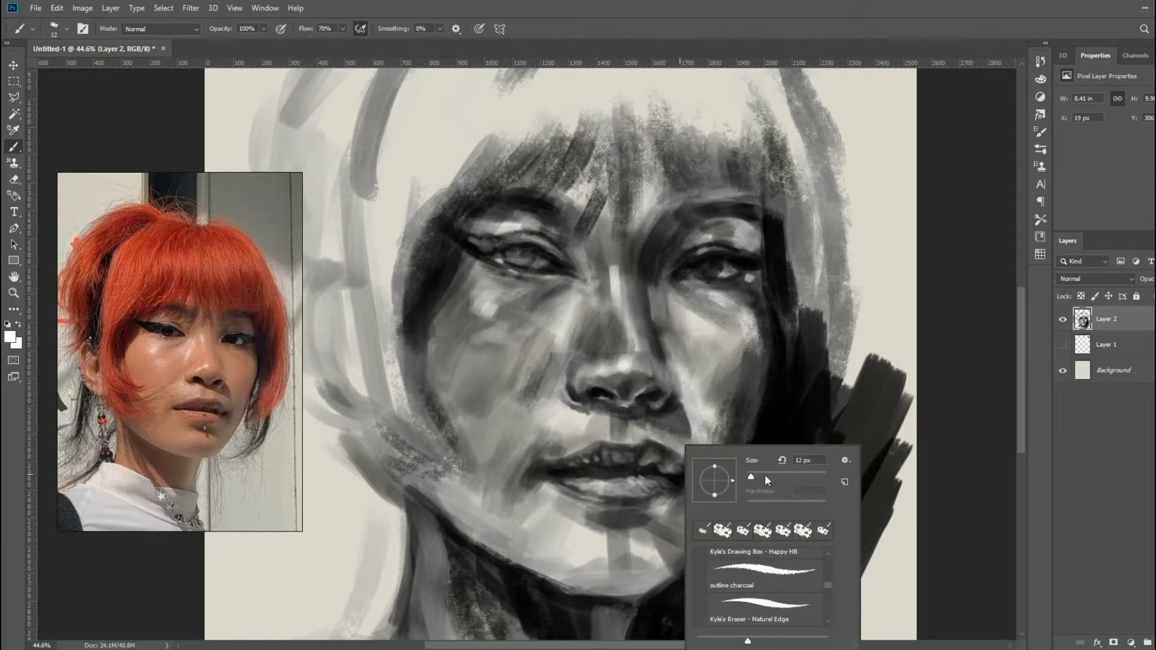
key(Return)
right_click(600, 488)
key(Return)
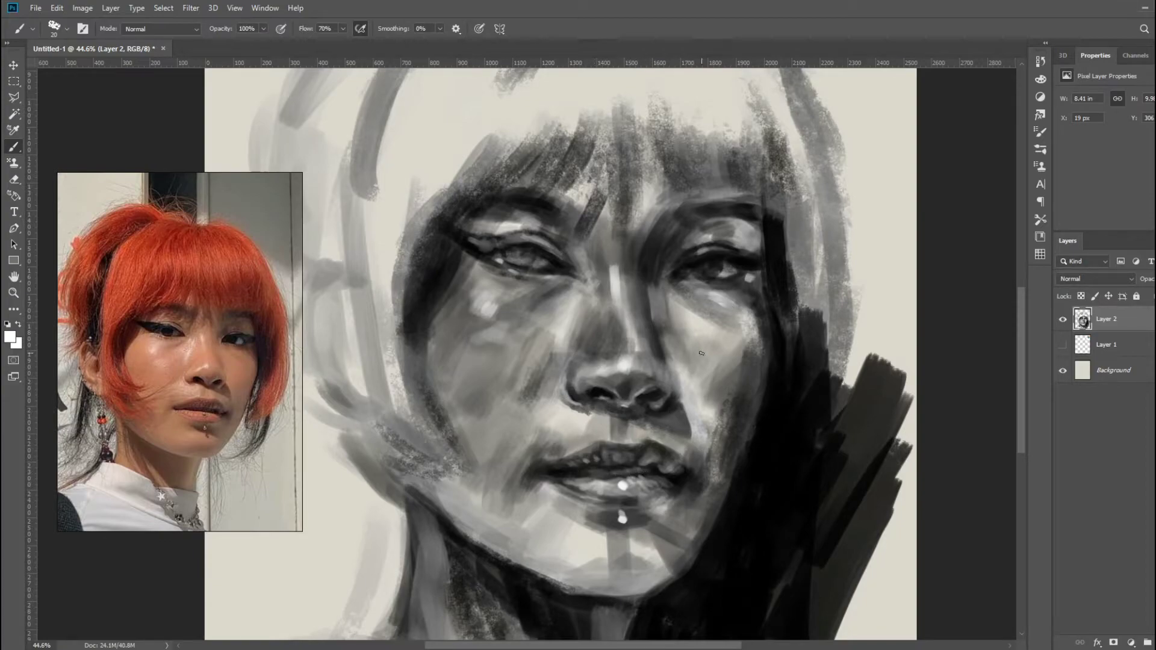
drag(586, 595, 493, 540)
Step: Brighten the cheek left of the lips with a 32 px brush, then shrink it to 9 px
right_click(638, 448)
key(Return)
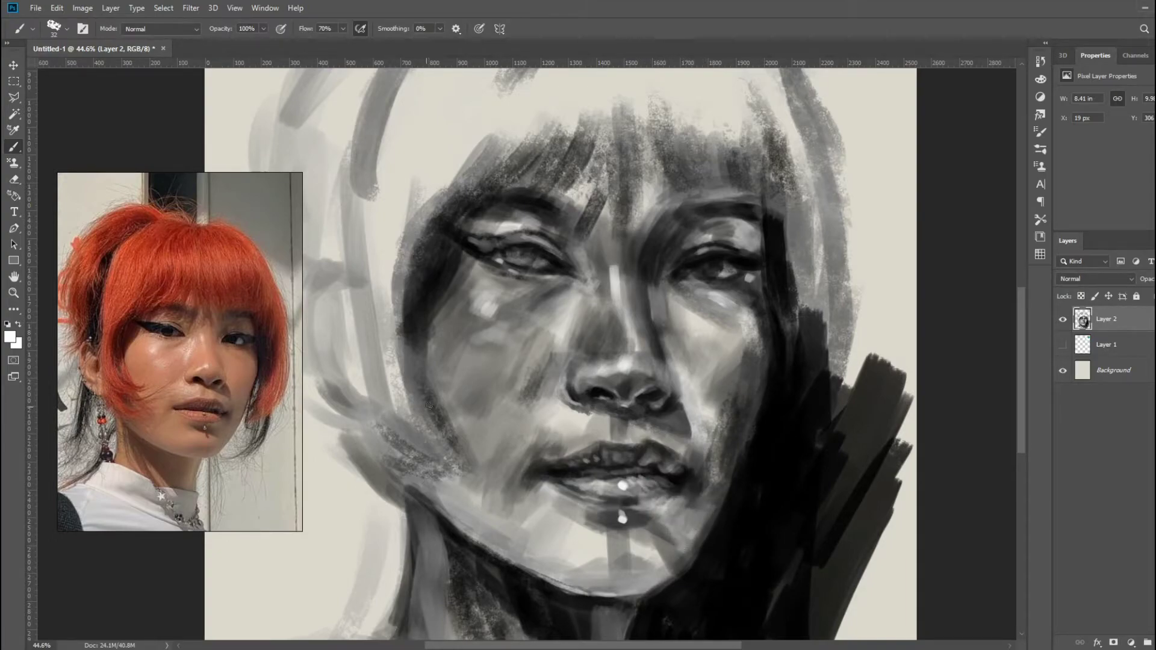
mouse_move(515, 461)
mouse_down()
mouse_move(523, 495)
mouse_move(602, 452)
mouse_up()
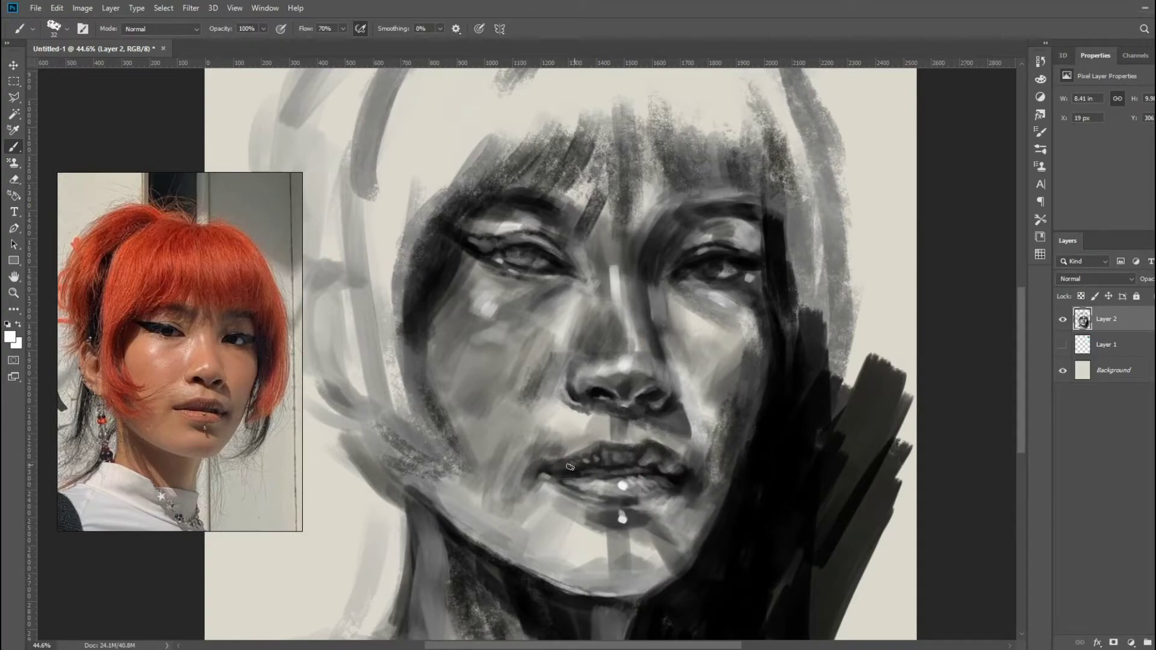
right_click(610, 393)
text(9)
key(Return)
Step: Reset the colours to default black and white and set a 28 px brush
scroll(671, 452, down, 2)
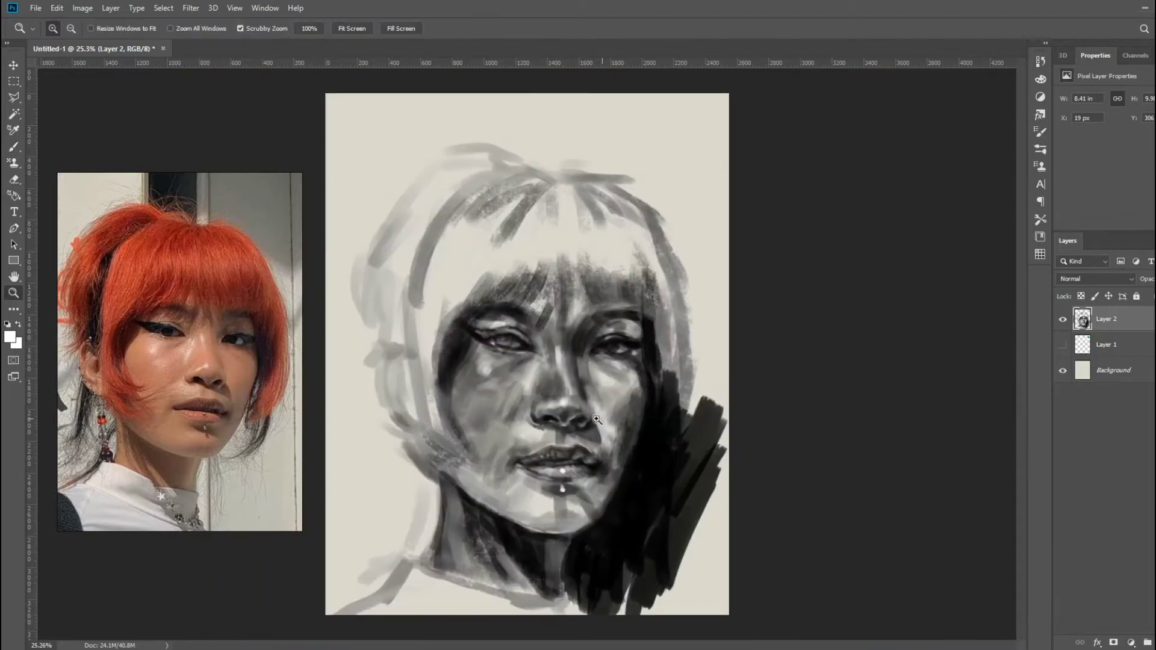
key(i)
key(d)
click(16, 344)
key(Return)
key(b)
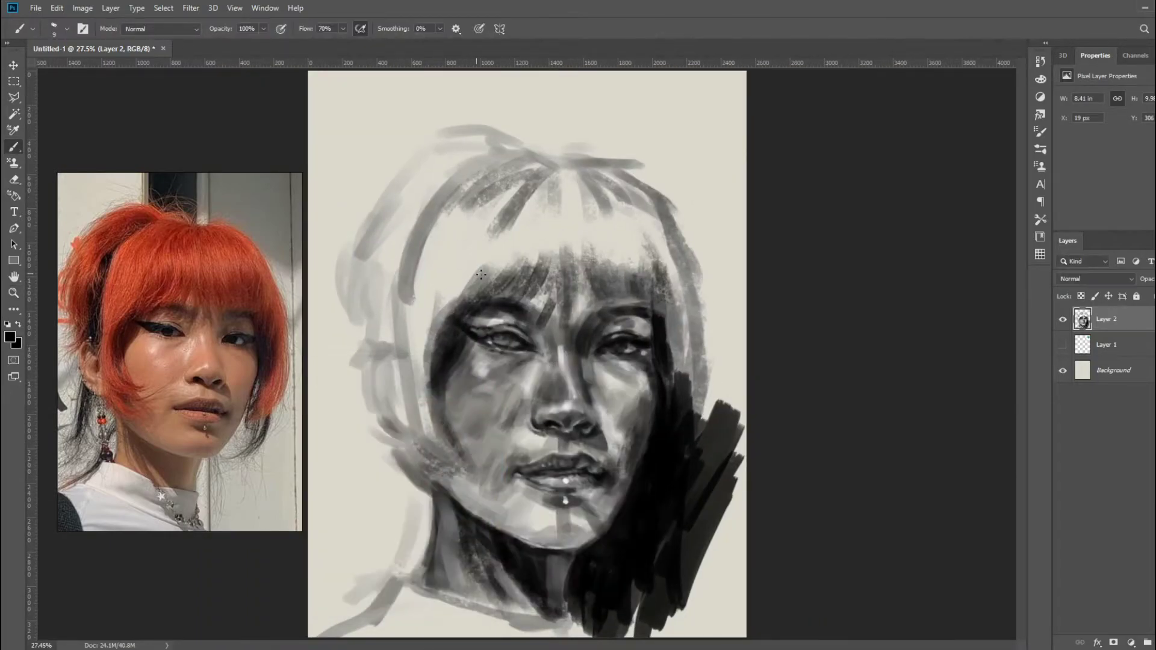
scroll(515, 319, up, 3)
right_click(517, 337)
key(Return)
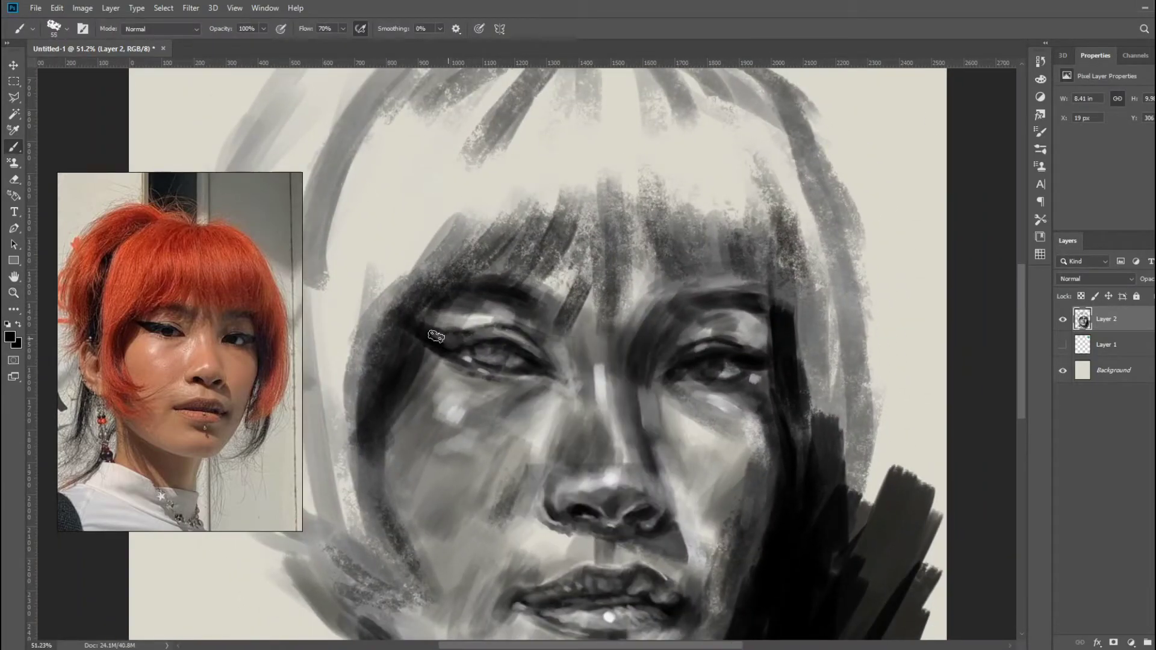
right_click(443, 337)
text(28)
key(Return)
Step: Darken between the brows and nose bridge, then shade the right eye's lid and under-eye at 73 px
drag(559, 335, 562, 360)
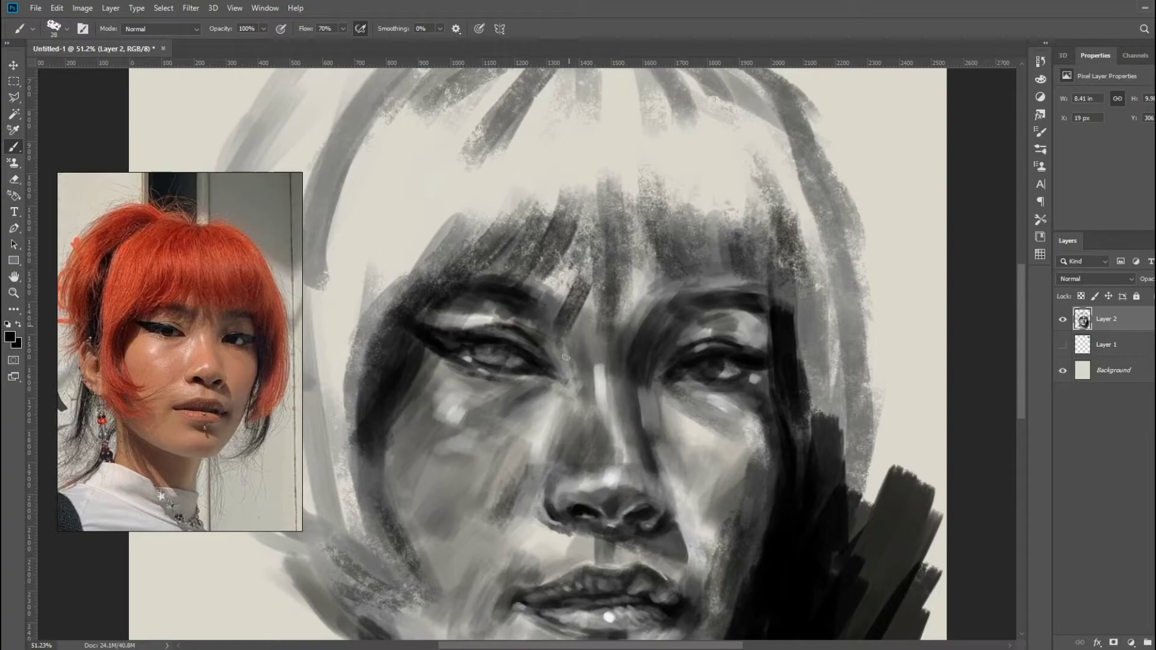
drag(593, 295, 566, 358)
mouse_move(615, 277)
mouse_down()
mouse_move(587, 328)
mouse_move(608, 344)
mouse_up()
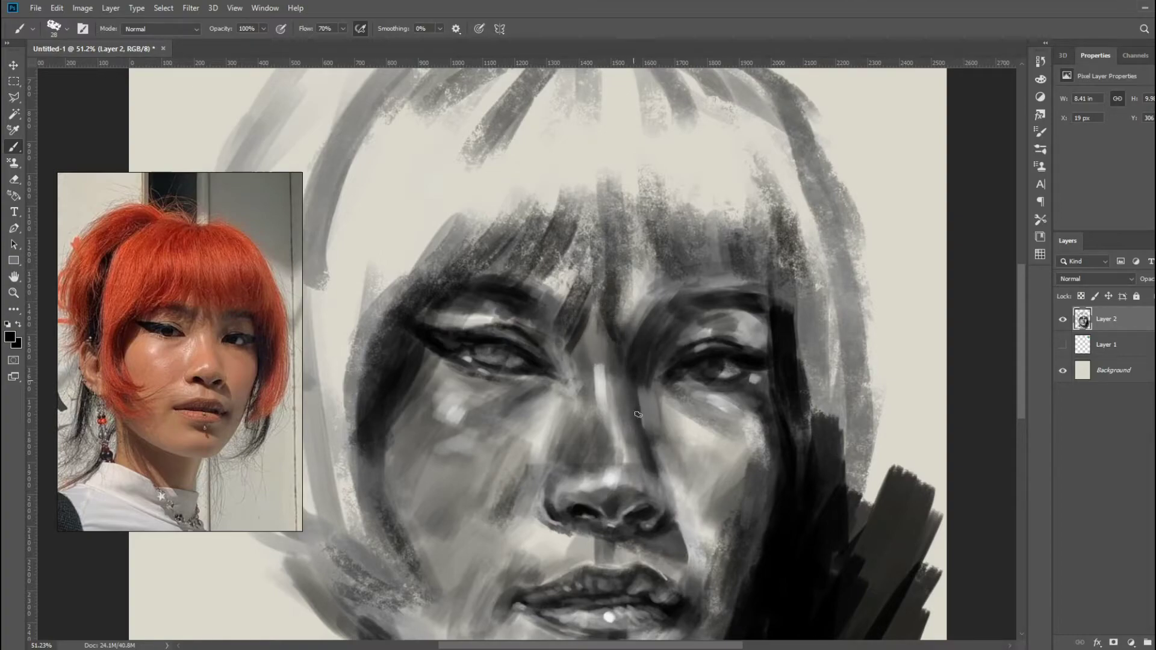
right_click(717, 325)
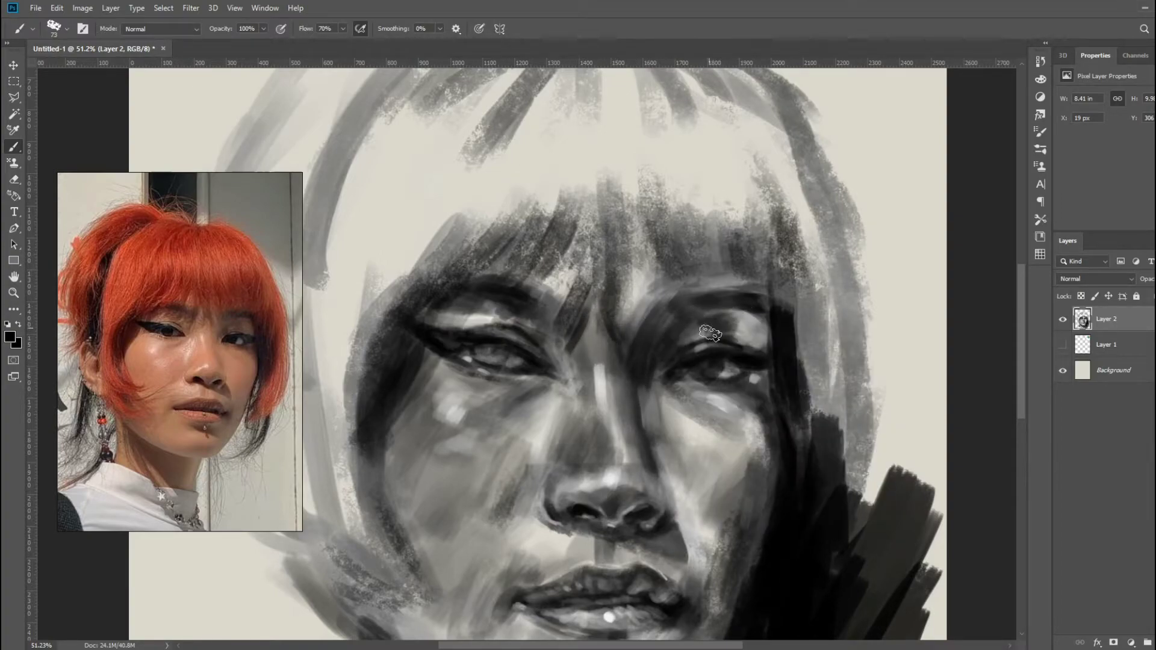
mouse_move(710, 332)
mouse_down()
mouse_move(755, 328)
mouse_move(765, 346)
mouse_move(729, 328)
mouse_up()
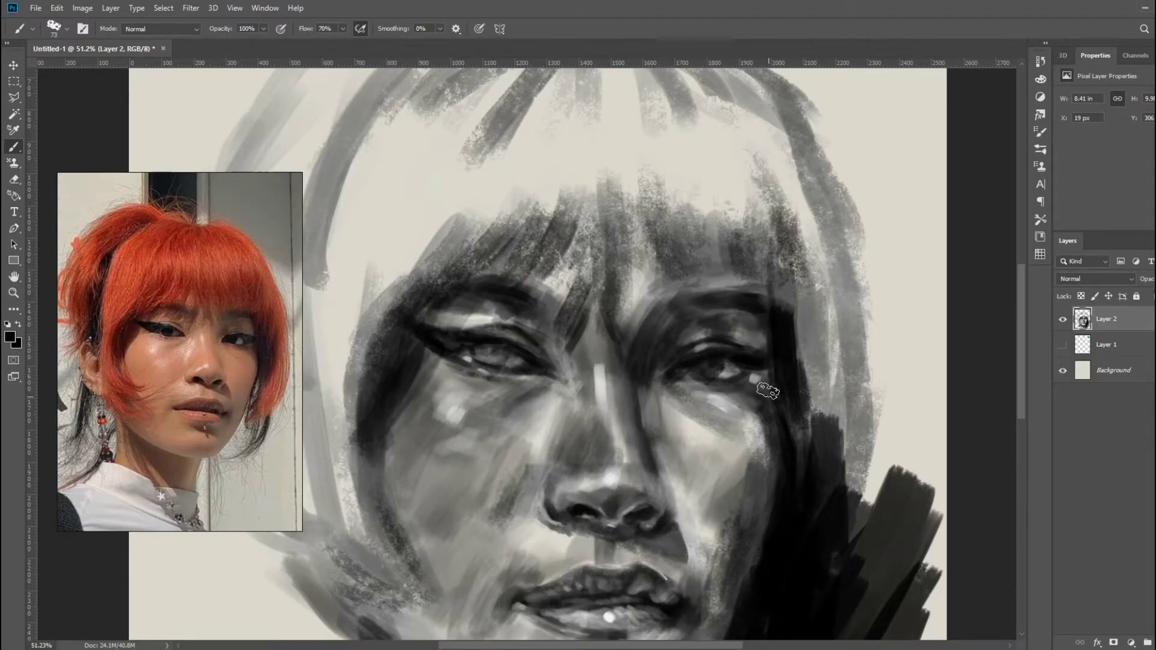
drag(774, 399, 706, 405)
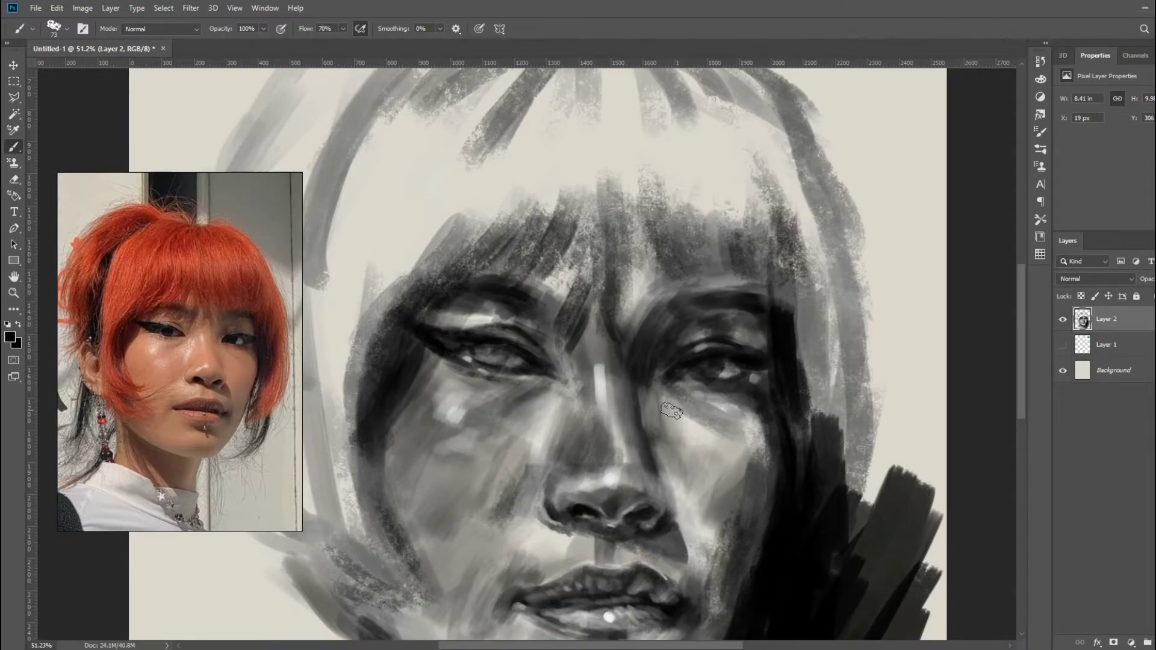
Step: Darken the left eye's iris and upper lid at 40 px, then undo the stroke to compare
right_click(542, 334)
drag(499, 360, 478, 345)
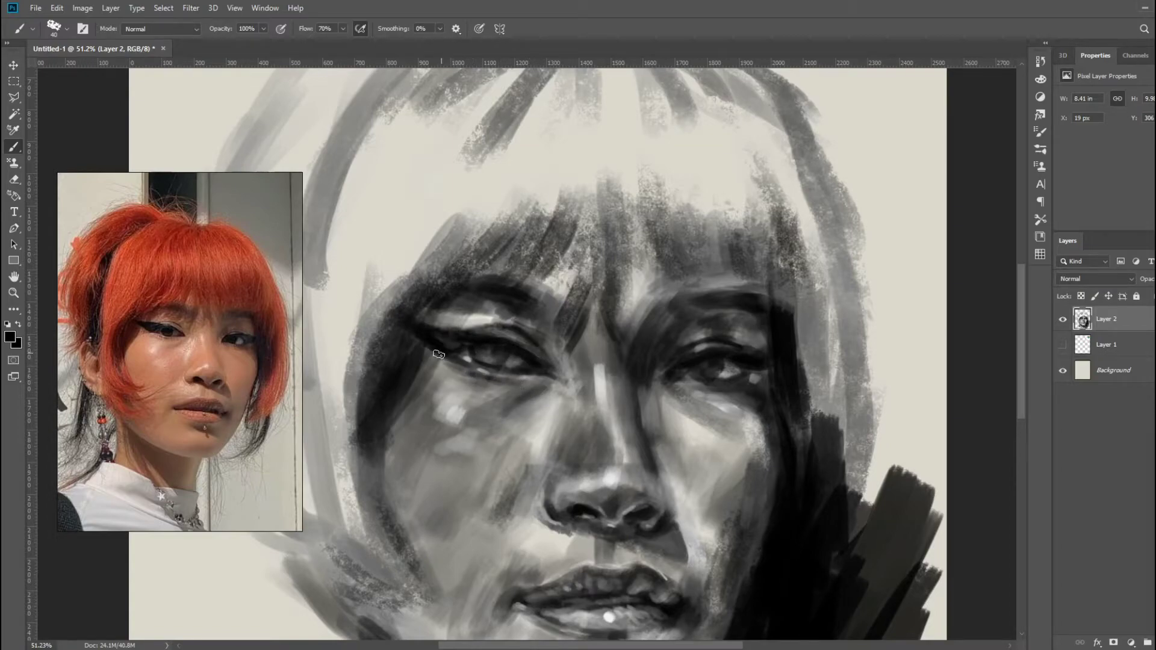
key(ctrl+z)
key(ctrl+z)
key(ctrl+z)
alt+scroll(482, 313, down, 1)
Step: Darken the left cheek and the nose bridge with grey strokes
scroll(422, 331, down, 2)
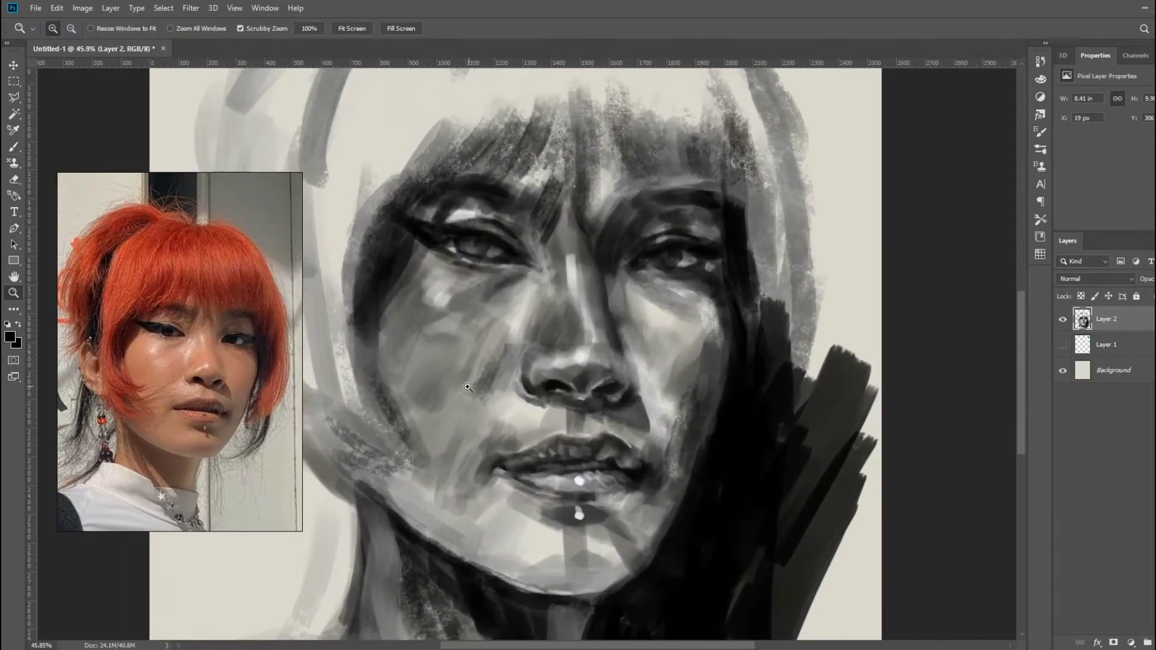
mouse_move(410, 334)
mouse_down()
mouse_move(422, 362)
mouse_move(475, 395)
mouse_up()
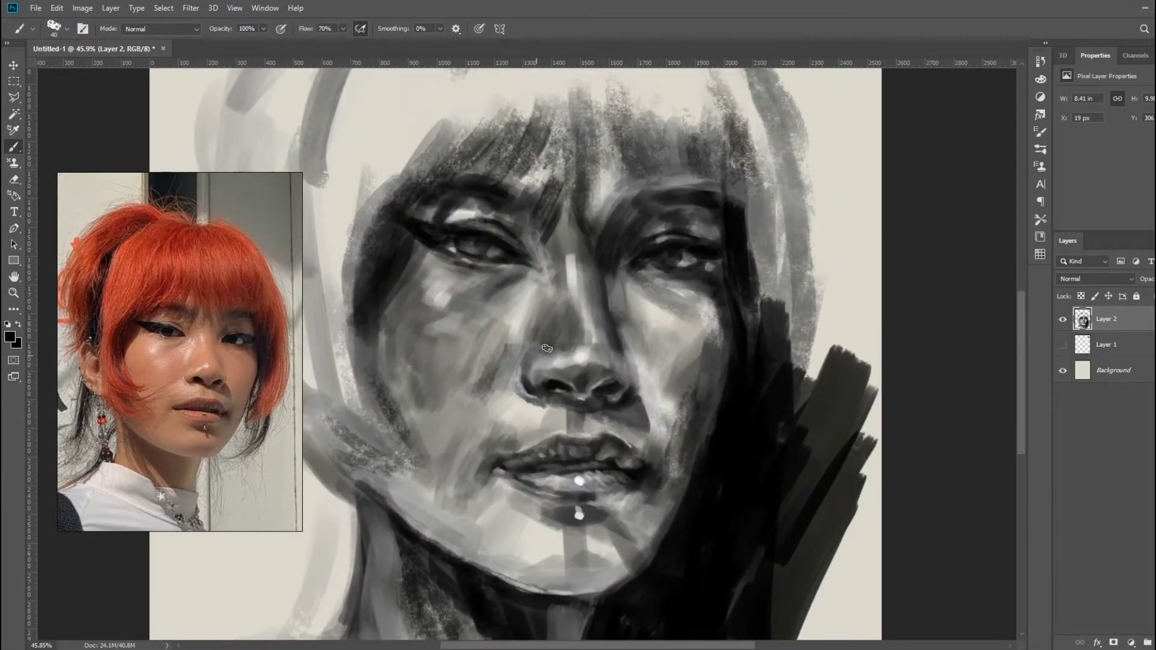
mouse_move(575, 274)
mouse_down()
mouse_move(571, 239)
mouse_move(579, 289)
mouse_up()
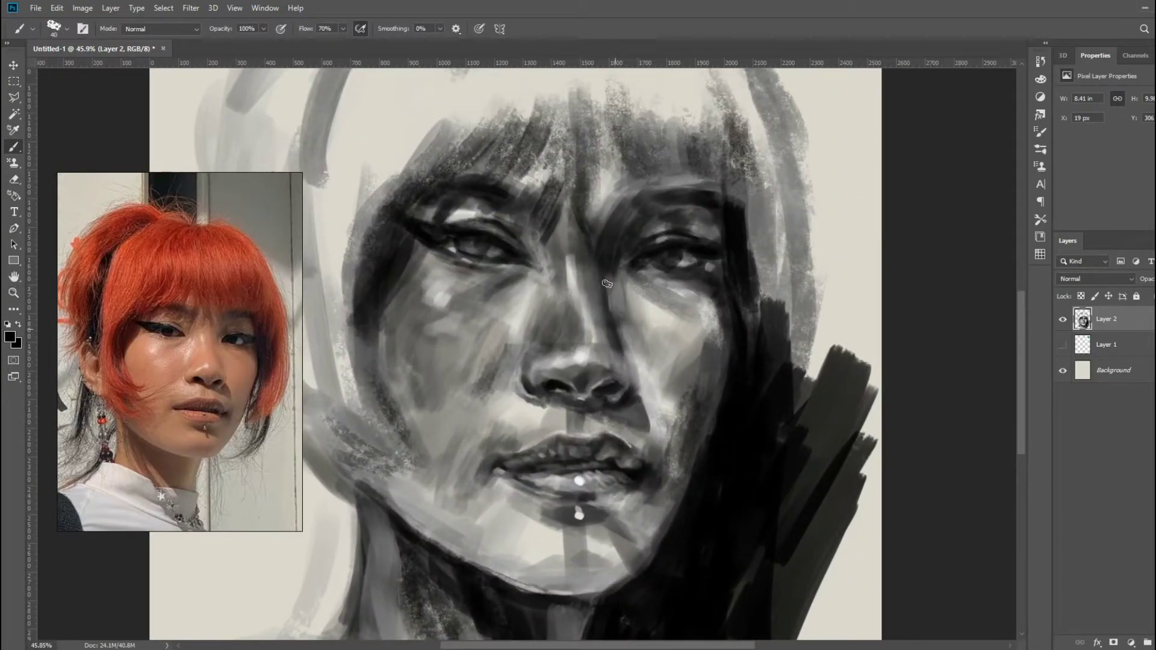
Step: Resize the brush to 25 px, then 31 px, then 69 px
right_click(723, 276)
right_click(806, 312)
key(Return)
right_click(665, 354)
key(Return)
alt+shift+right_click(565, 365)
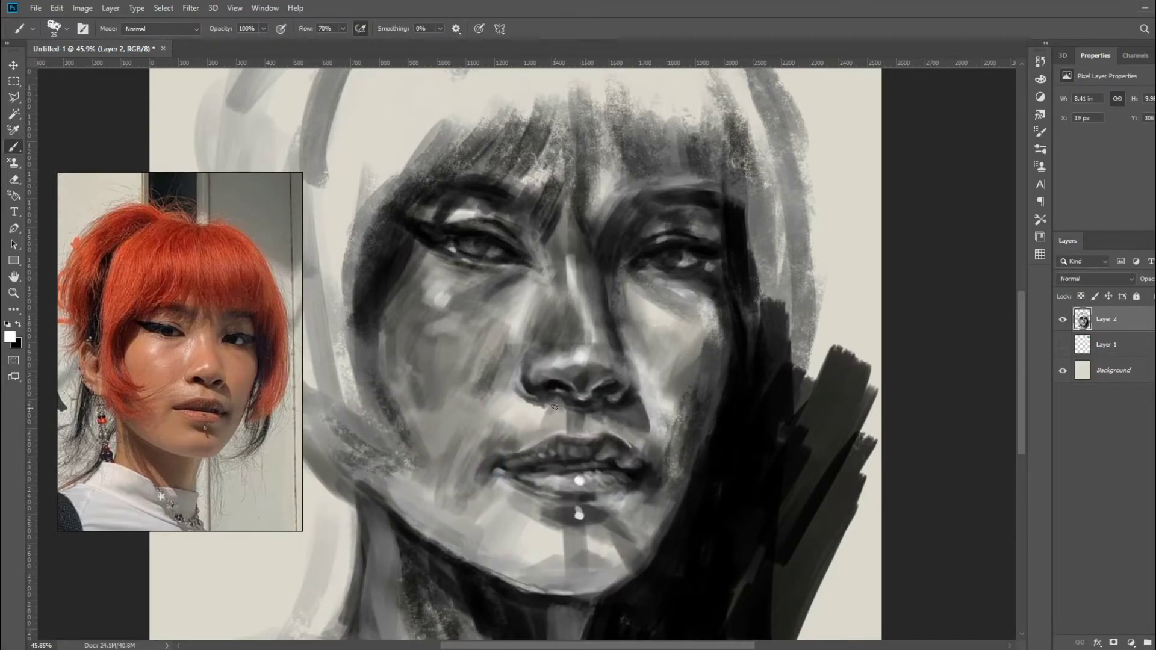
right_click(714, 351)
key(Return)
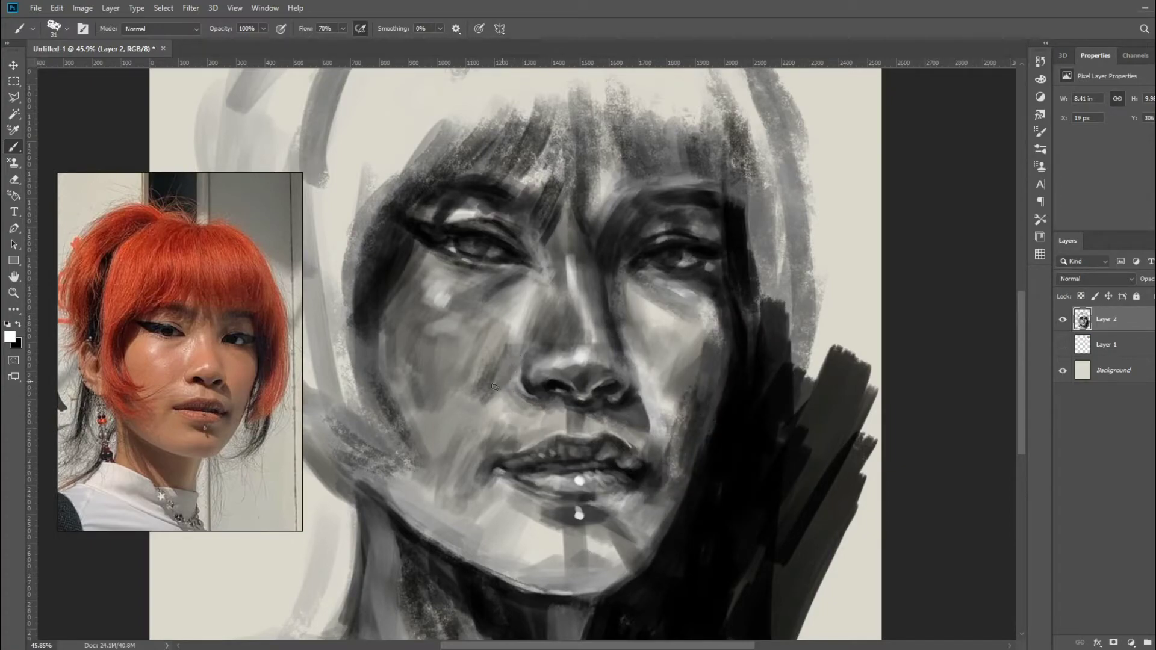
right_click(730, 325)
key(Return)
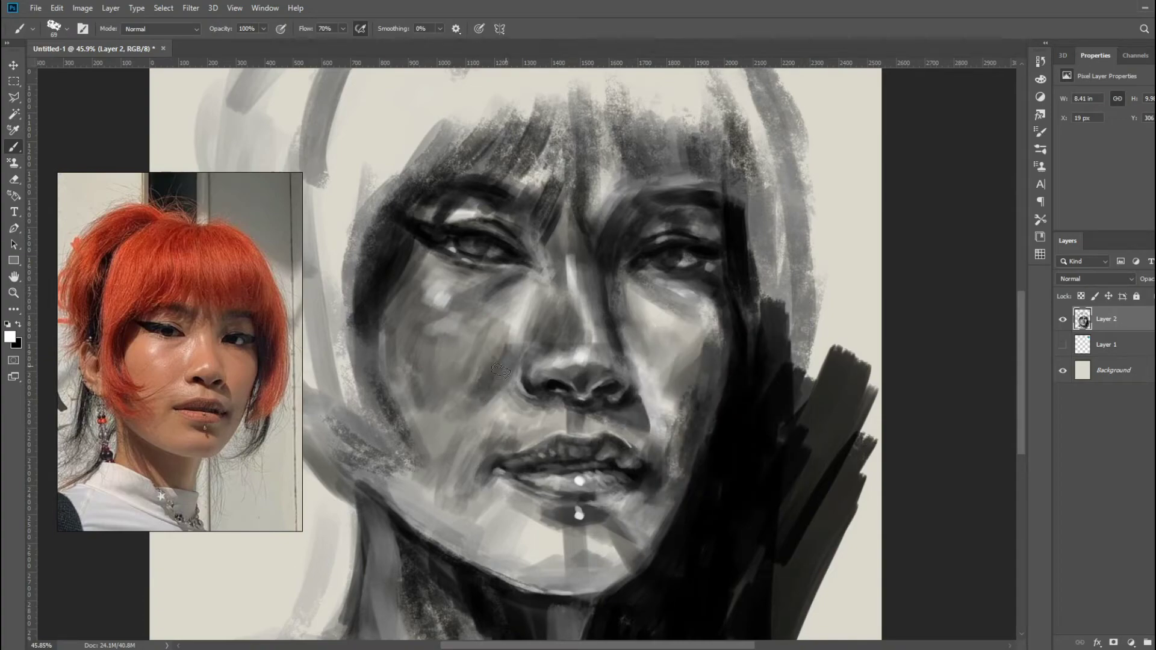
Step: With a dark colour, deepen shadows on the cheeks, nose side, mouth corner, chin and jaw
click(9, 336)
click(609, 392)
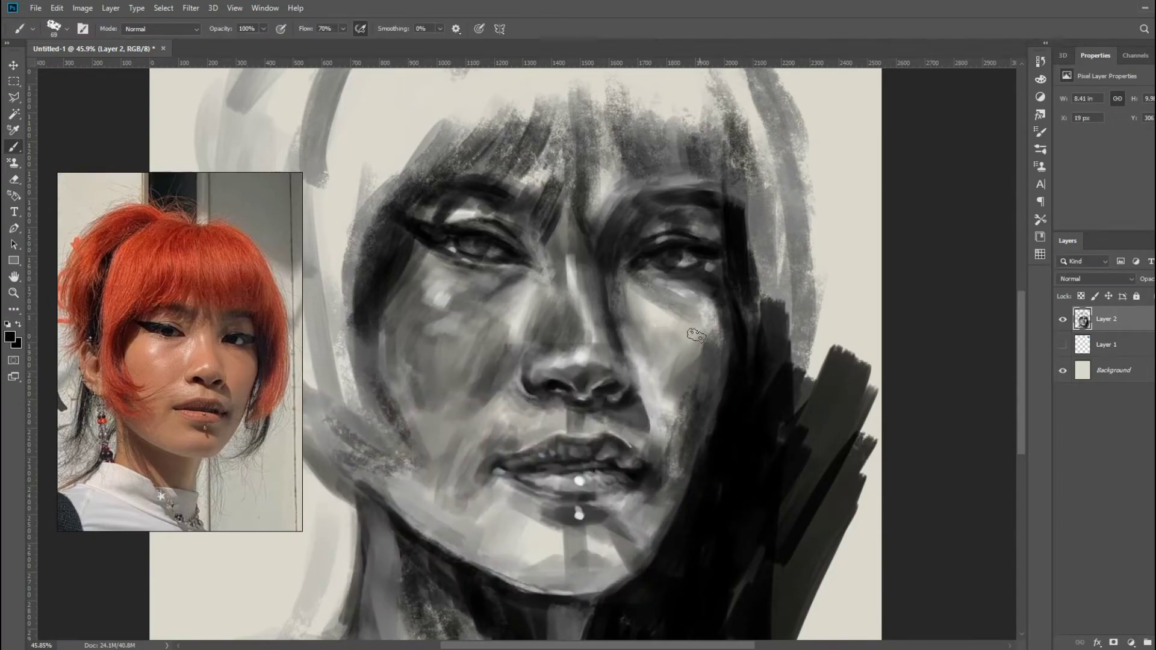
drag(680, 301, 680, 373)
mouse_move(642, 425)
mouse_down()
mouse_move(621, 397)
mouse_move(596, 298)
mouse_move(458, 313)
mouse_up()
drag(524, 385, 501, 336)
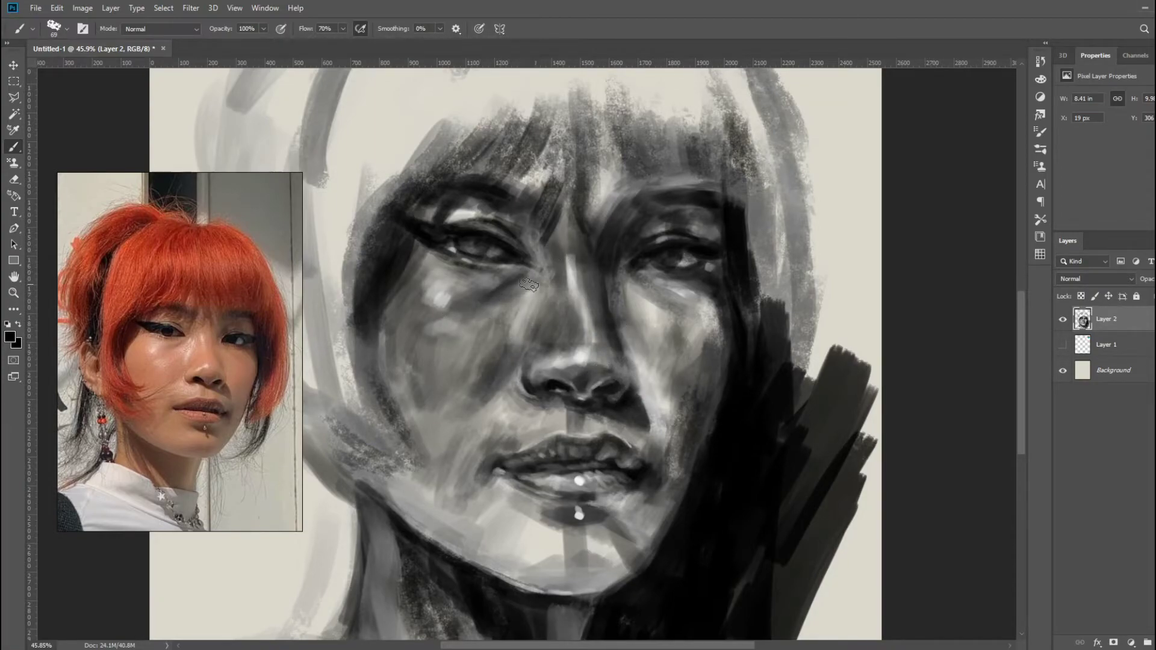
drag(446, 304, 419, 370)
drag(401, 318, 385, 374)
mouse_move(463, 485)
mouse_down()
mouse_move(505, 436)
mouse_move(500, 421)
mouse_move(481, 433)
mouse_move(451, 427)
mouse_move(532, 530)
mouse_move(467, 545)
mouse_move(385, 476)
mouse_up()
mouse_move(463, 548)
mouse_down()
mouse_move(413, 520)
mouse_move(476, 554)
mouse_up()
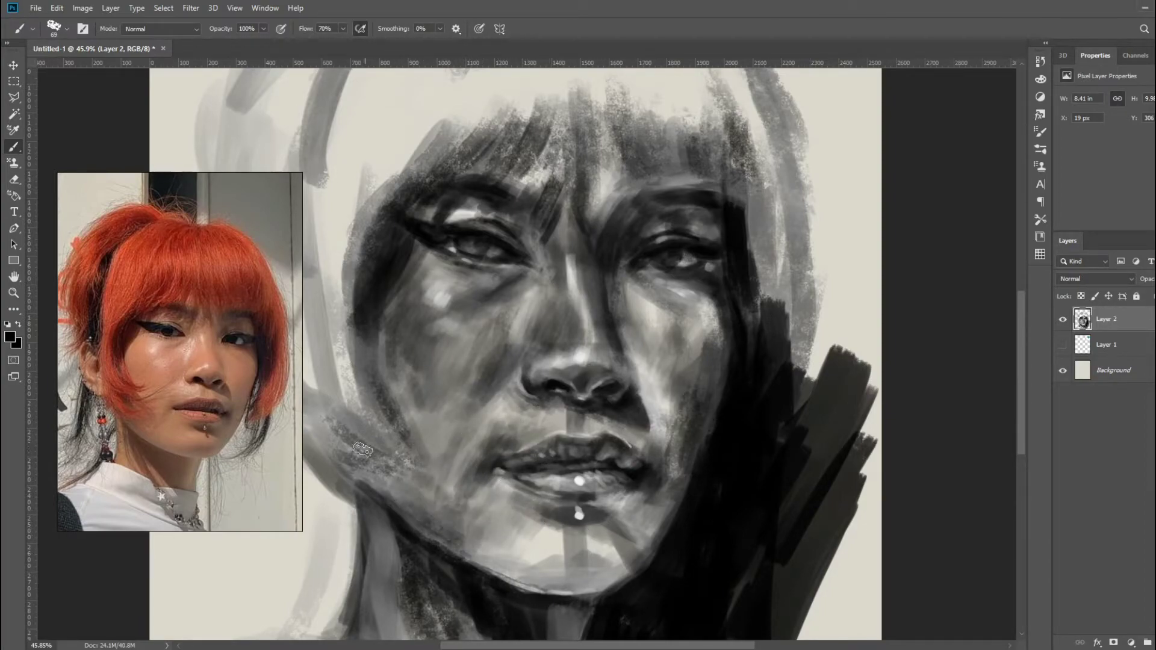
mouse_move(400, 491)
mouse_down()
mouse_move(328, 445)
mouse_move(361, 392)
mouse_up()
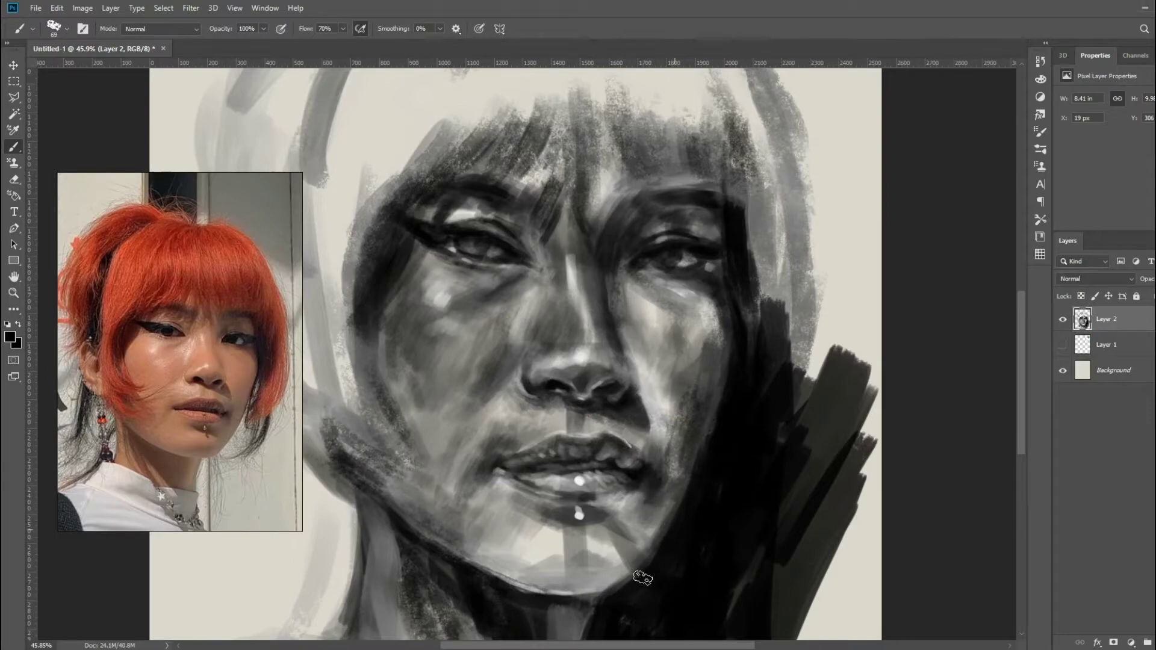
key(z)
drag(772, 428, 749, 420)
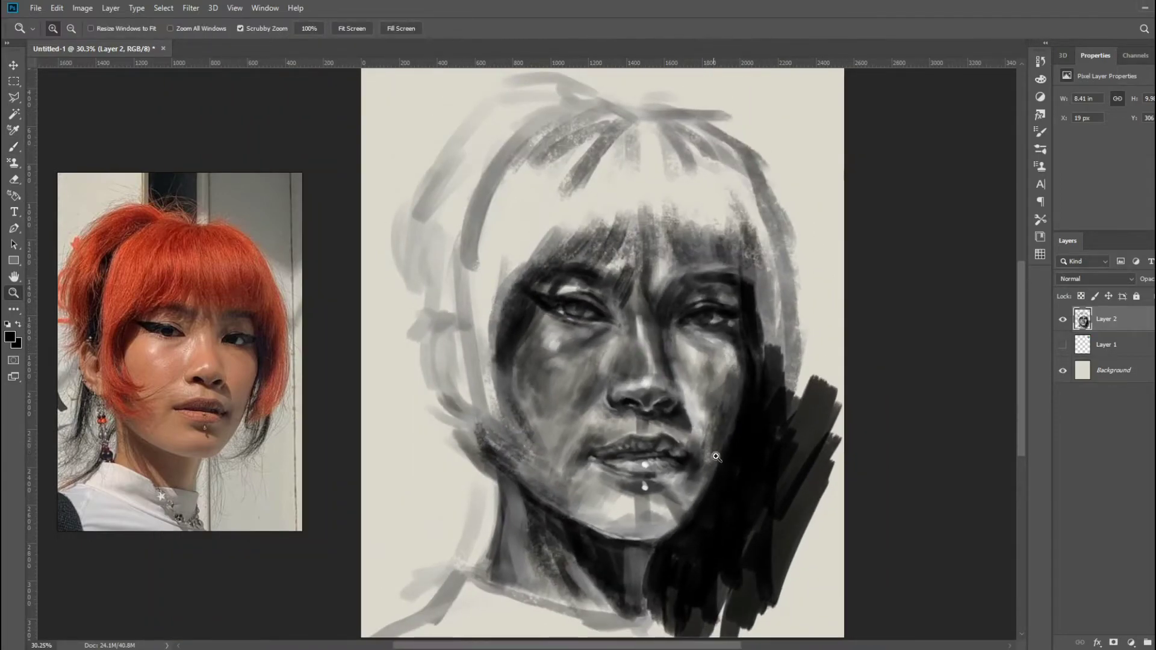
Step: Zoom in slightly and set the brush to 18 px
click(716, 464)
key(b)
right_click(707, 458)
drag(776, 473, 772, 473)
click(596, 454)
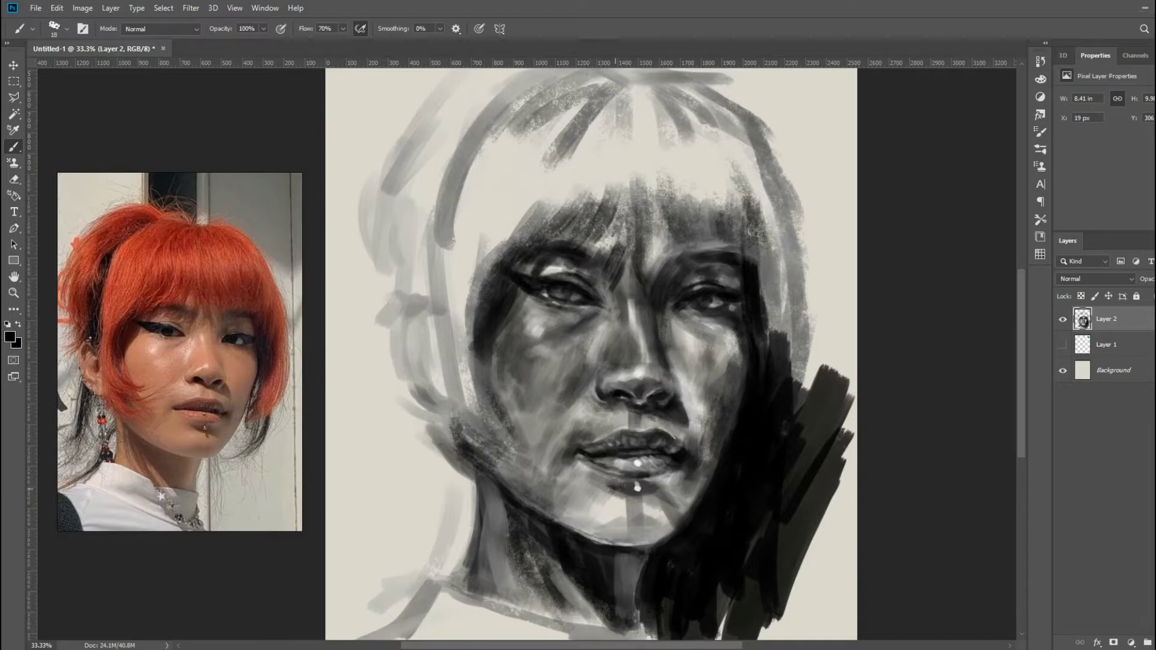
Step: Darken the cheek and jaw at 42 px, then under the lower lip at 75 px
right_click(683, 484)
key(Return)
drag(702, 475, 707, 361)
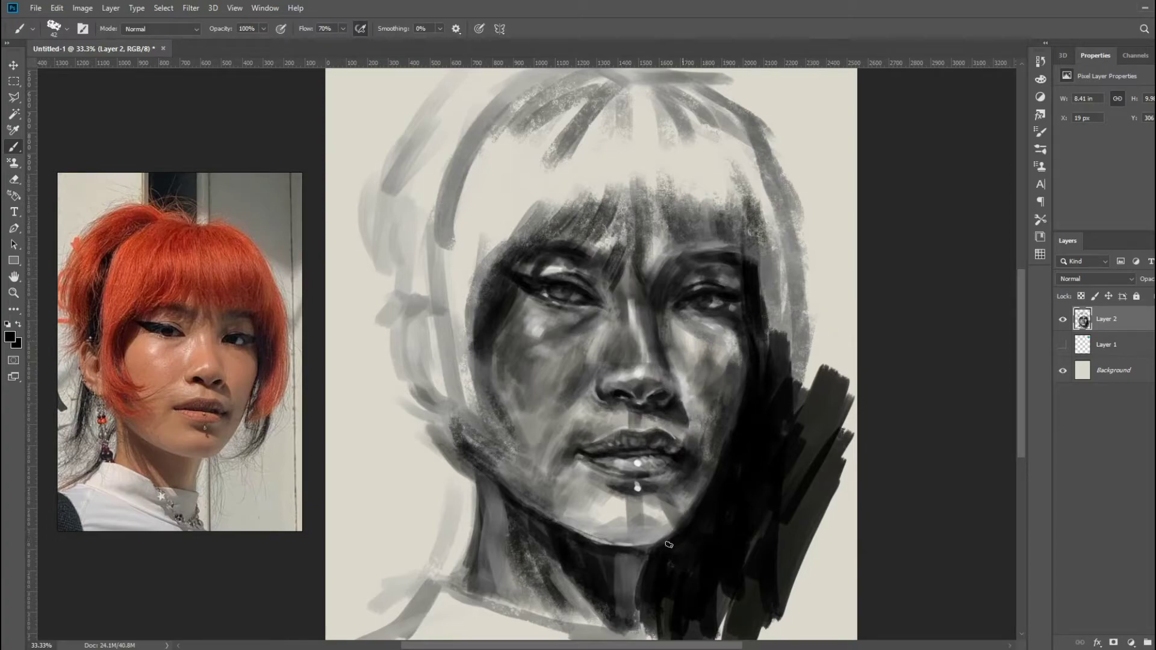
right_click(608, 535)
key(Return)
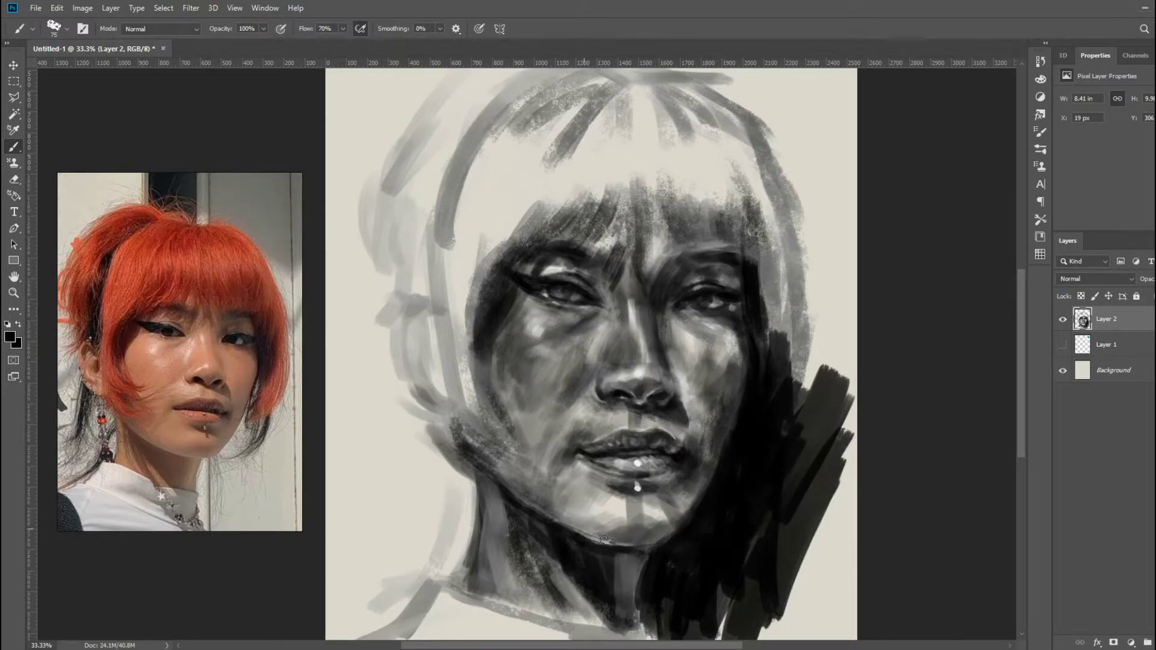
mouse_move(607, 539)
mouse_down()
mouse_move(541, 503)
mouse_move(672, 514)
mouse_move(671, 490)
mouse_move(691, 504)
mouse_move(694, 487)
mouse_up()
Step: Zoom in on the mouth and set a 10 px brush for the piercing details
key(z)
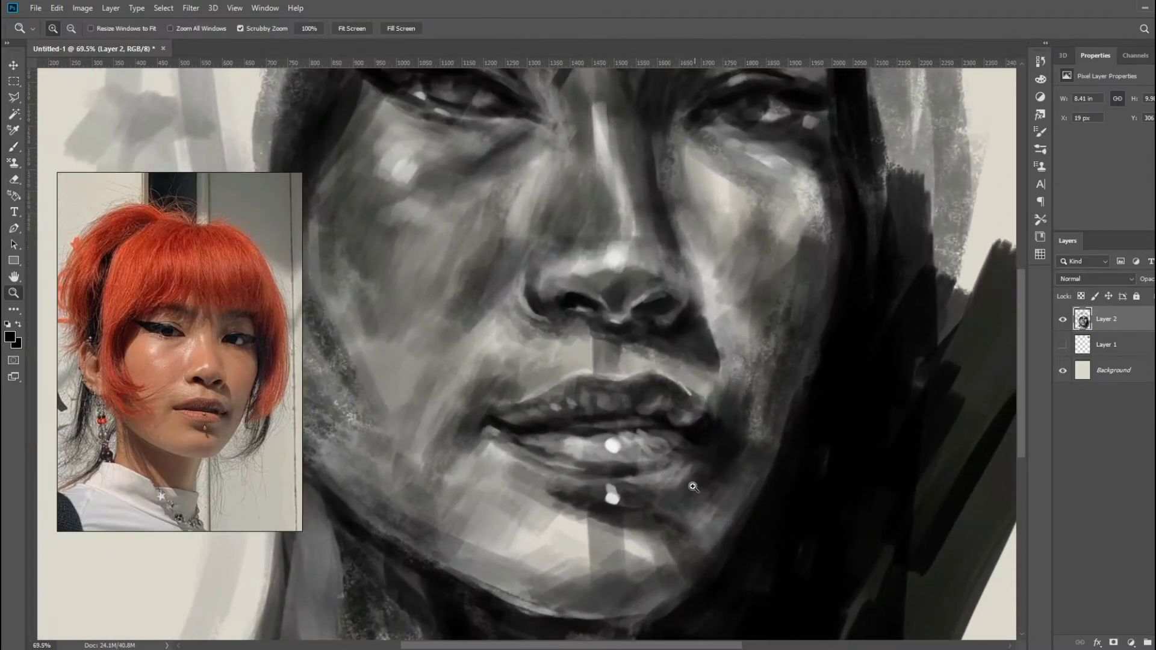
key(b)
right_click(694, 487)
key(Return)
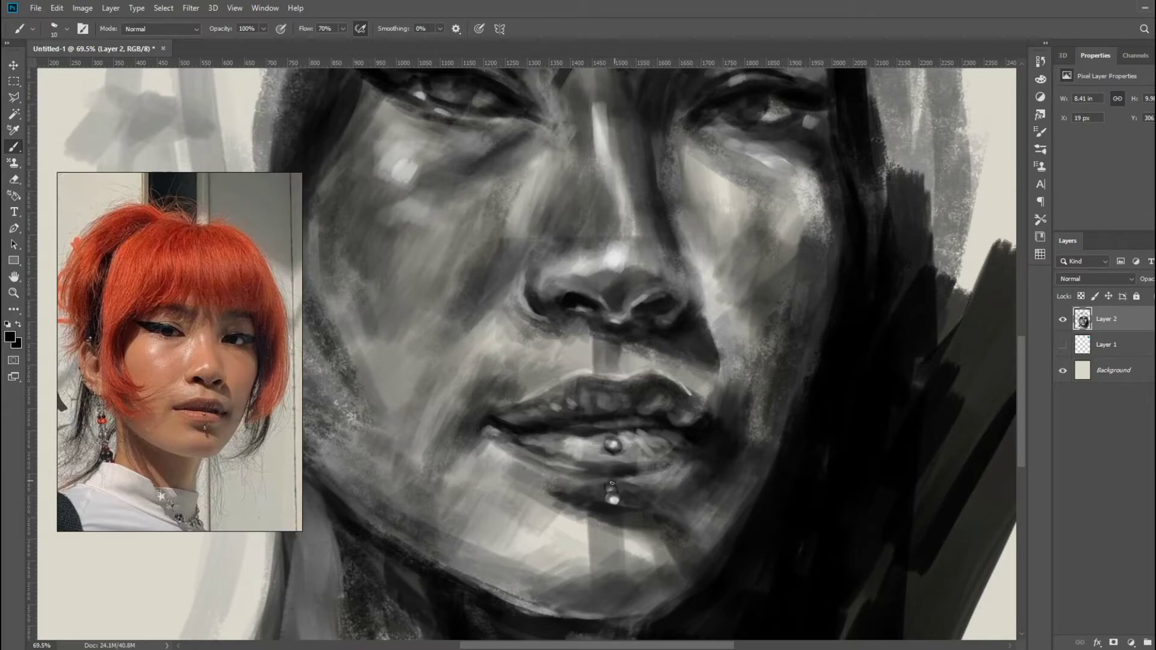
Step: Paint dark strokes forming a C-shaped ear left of the face and along the hair edge
key(z)
drag(687, 324, 771, 364)
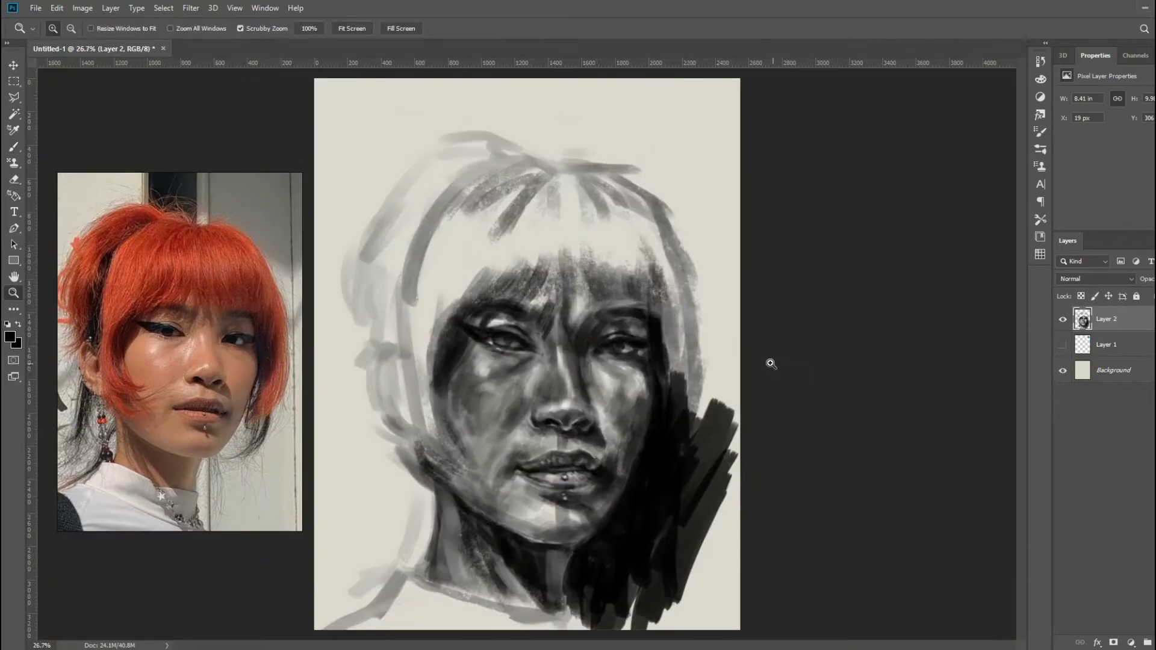
drag(550, 452, 557, 453)
scroll(557, 452, down, 2)
key(b)
right_click(590, 447)
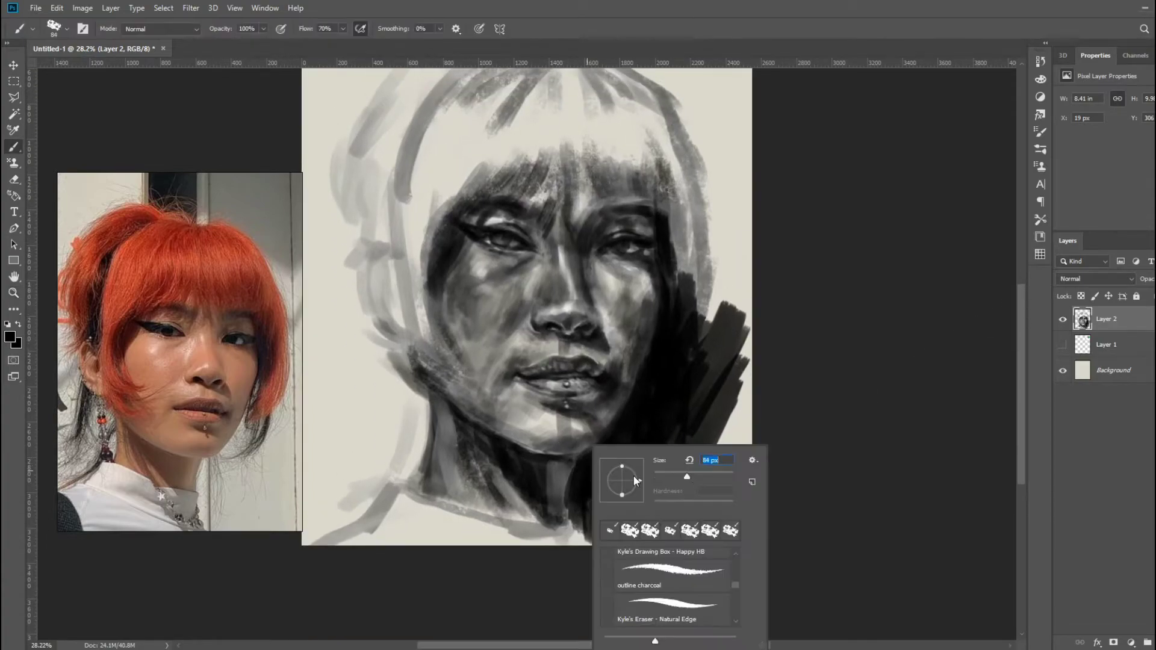
key(Escape)
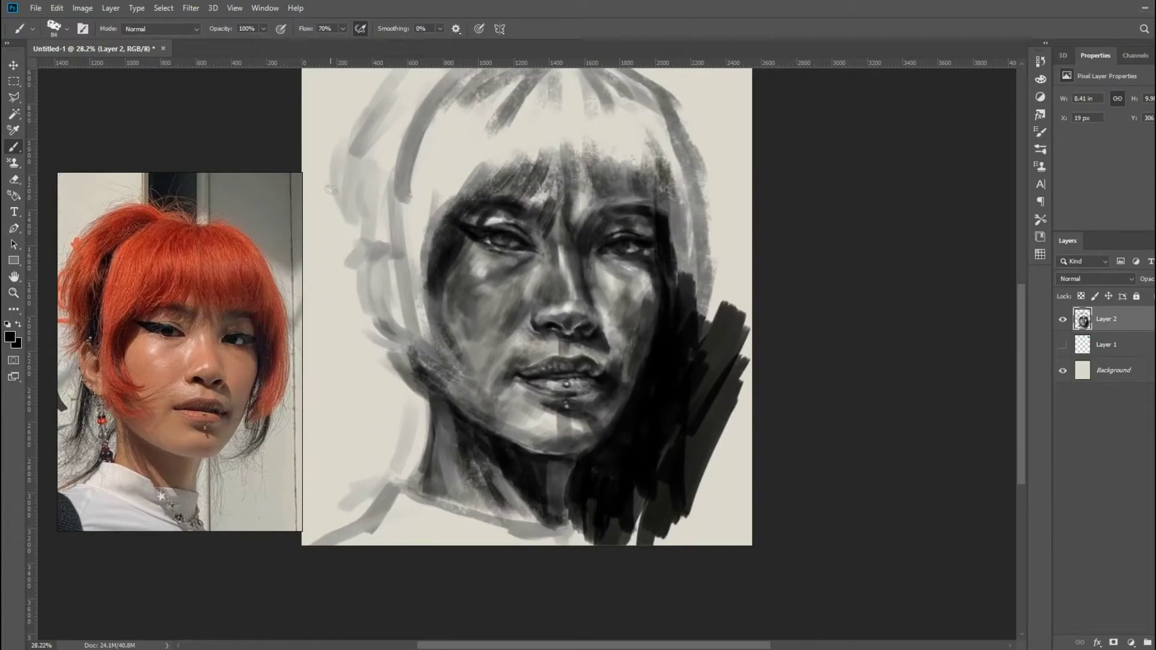
mouse_move(390, 257)
mouse_down()
mouse_move(373, 251)
mouse_move(364, 319)
mouse_move(406, 343)
mouse_up()
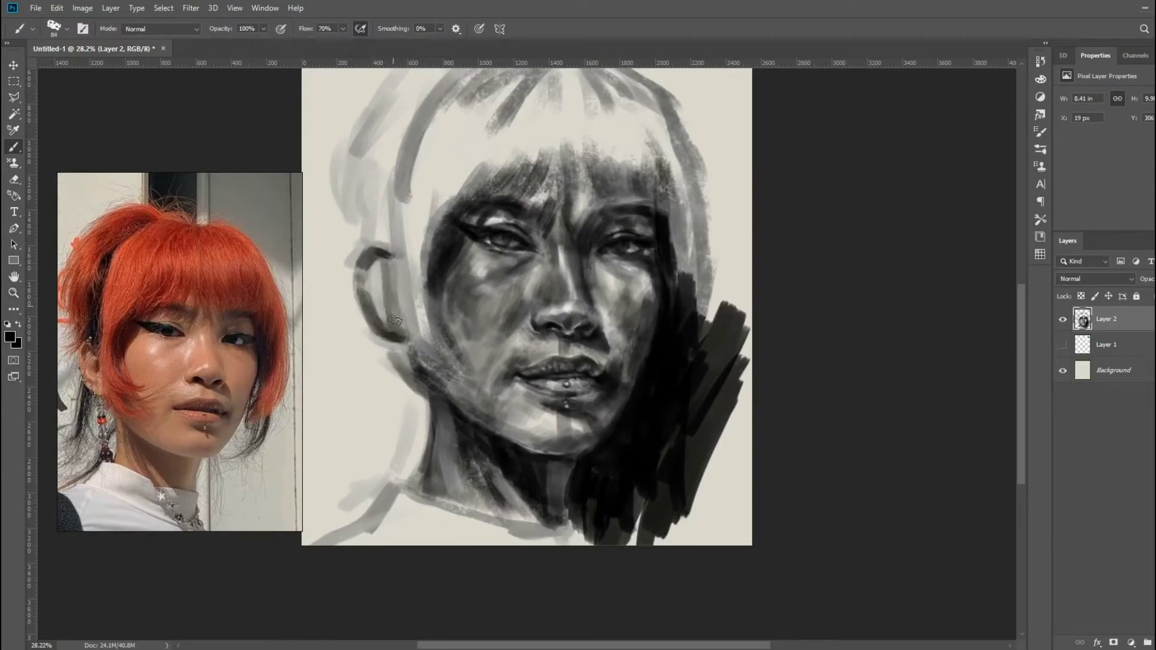
mouse_move(388, 301)
mouse_down()
mouse_move(381, 265)
mouse_move(373, 288)
mouse_move(389, 334)
mouse_up()
mouse_move(361, 283)
mouse_down()
mouse_move(400, 331)
mouse_move(400, 128)
mouse_up()
scroll(385, 241, up, 3)
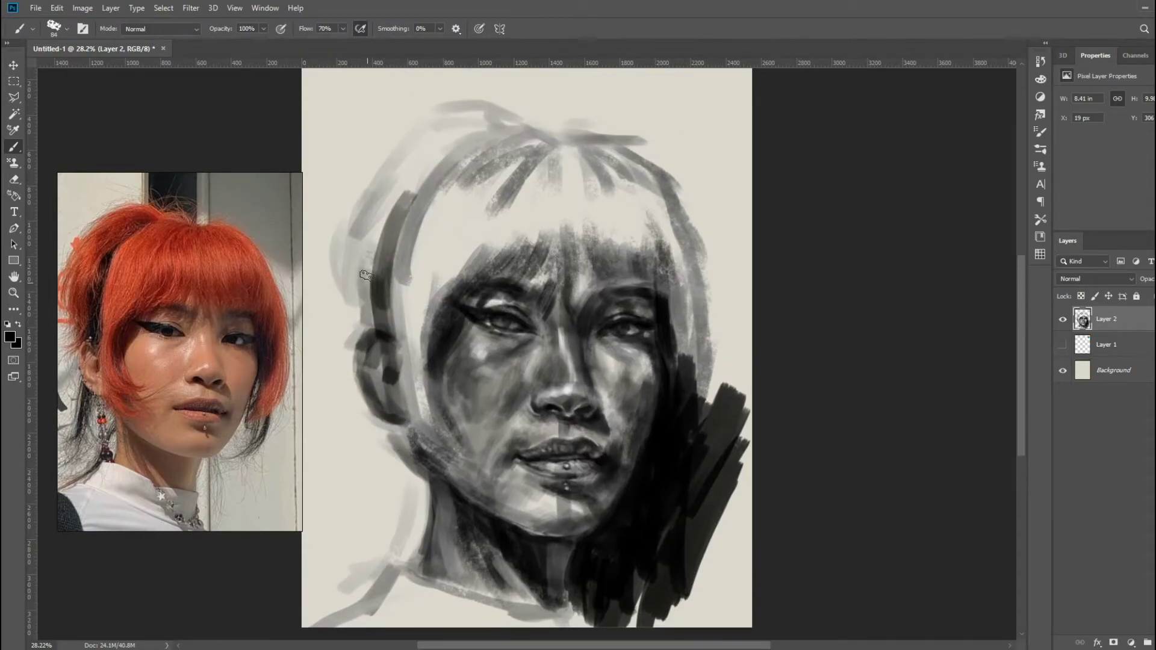
mouse_move(365, 264)
mouse_down()
mouse_move(385, 403)
mouse_move(405, 423)
mouse_up()
Step: Darken the lower ear and jaw edge, then paint white ear highlights with a 39 px brush
drag(415, 319, 409, 444)
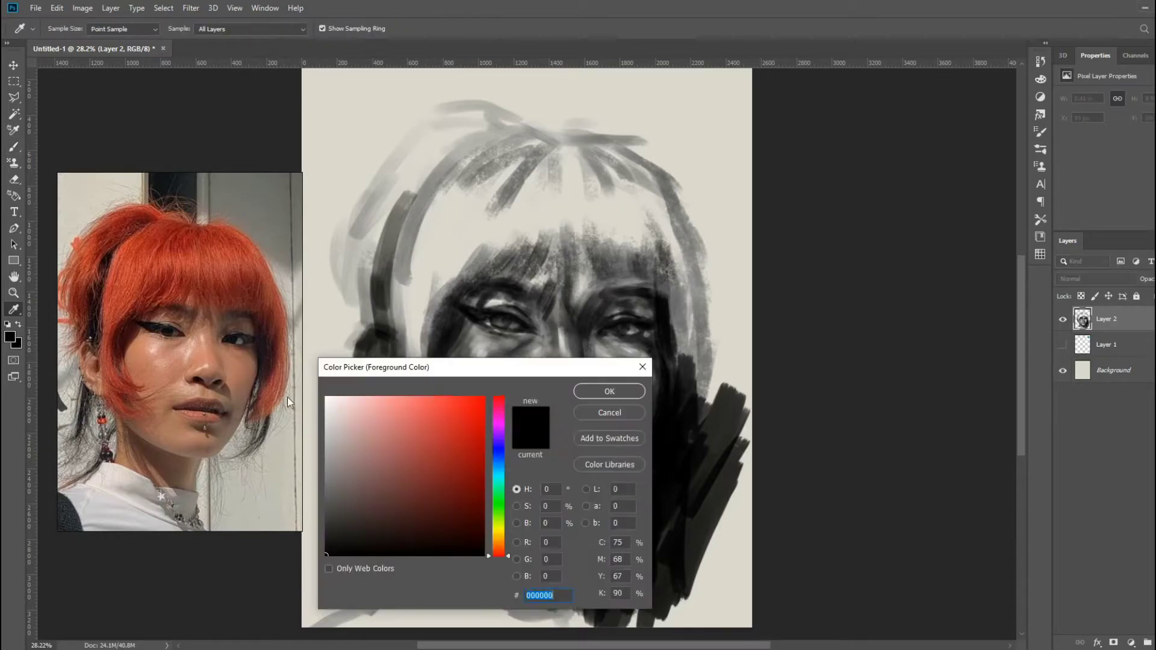
key(Return)
key(Return)
scroll(387, 358, up, 3)
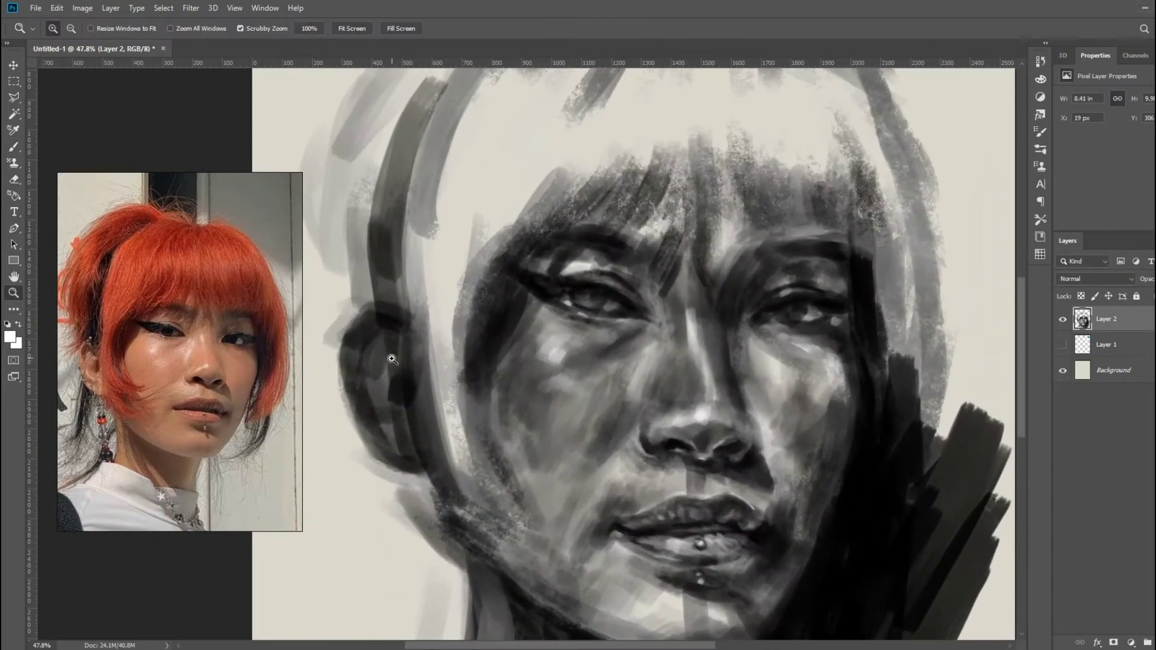
right_click(371, 338)
key(Escape)
mouse_move(362, 319)
mouse_down()
mouse_move(363, 380)
mouse_move(373, 337)
mouse_move(391, 361)
mouse_move(368, 394)
mouse_move(343, 366)
mouse_up()
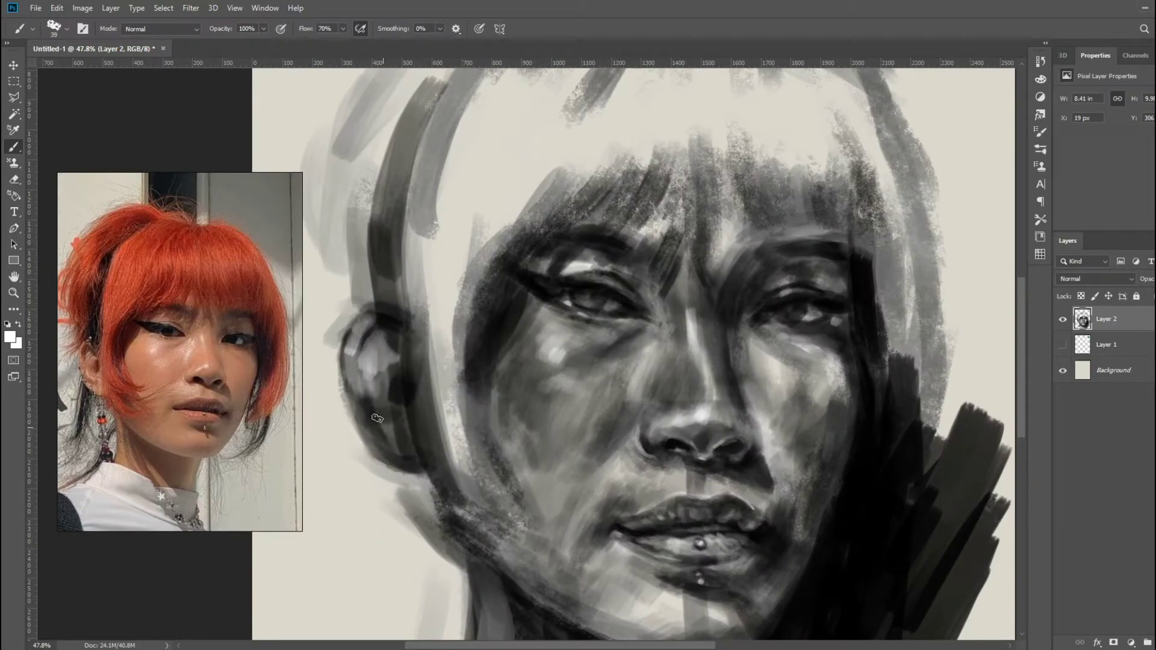
mouse_move(377, 419)
mouse_down()
mouse_move(395, 432)
mouse_move(391, 460)
mouse_move(408, 451)
mouse_move(385, 422)
mouse_move(389, 341)
mouse_move(373, 319)
mouse_move(352, 385)
mouse_move(385, 456)
mouse_move(362, 421)
mouse_move(367, 410)
mouse_move(385, 416)
mouse_move(370, 409)
mouse_move(393, 393)
mouse_move(387, 361)
mouse_move(371, 331)
mouse_move(355, 355)
mouse_move(397, 319)
mouse_move(397, 345)
mouse_move(354, 367)
mouse_up()
Step: Switch to black with a dark background colour and shade the ear rim, inner ear and earlobe
click(9, 336)
click(335, 545)
key(Return)
click(17, 344)
click(411, 506)
click(609, 387)
mouse_move(370, 322)
mouse_down()
mouse_move(352, 334)
mouse_move(360, 395)
mouse_up()
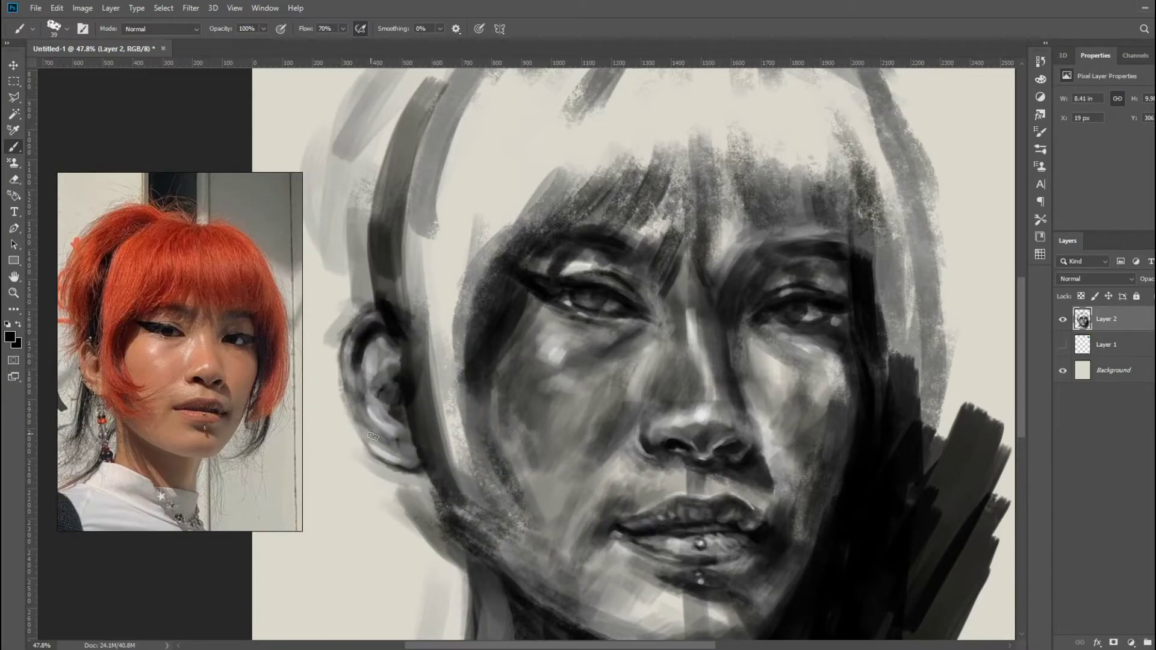
mouse_move(373, 436)
mouse_down()
mouse_move(397, 451)
mouse_move(360, 413)
mouse_move(388, 384)
mouse_up()
drag(385, 344, 388, 330)
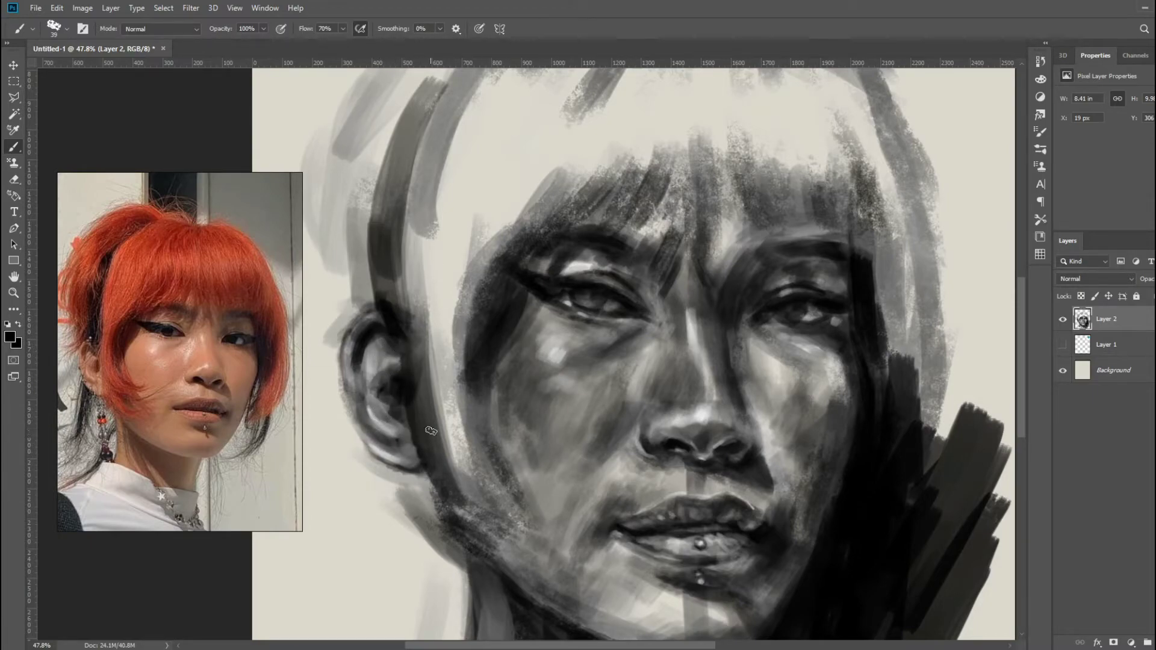
Step: Zoom in and darken the upper lip, left nostril and areas under both eyes
key(z)
drag(729, 205, 662, 204)
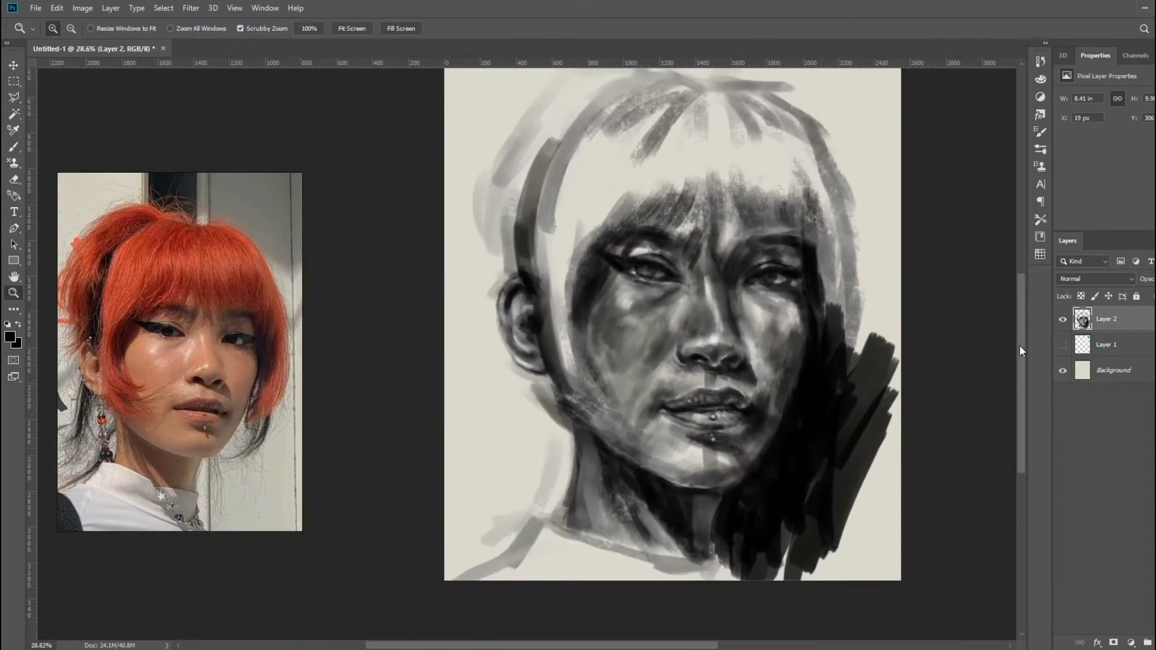
drag(719, 451, 746, 451)
key(b)
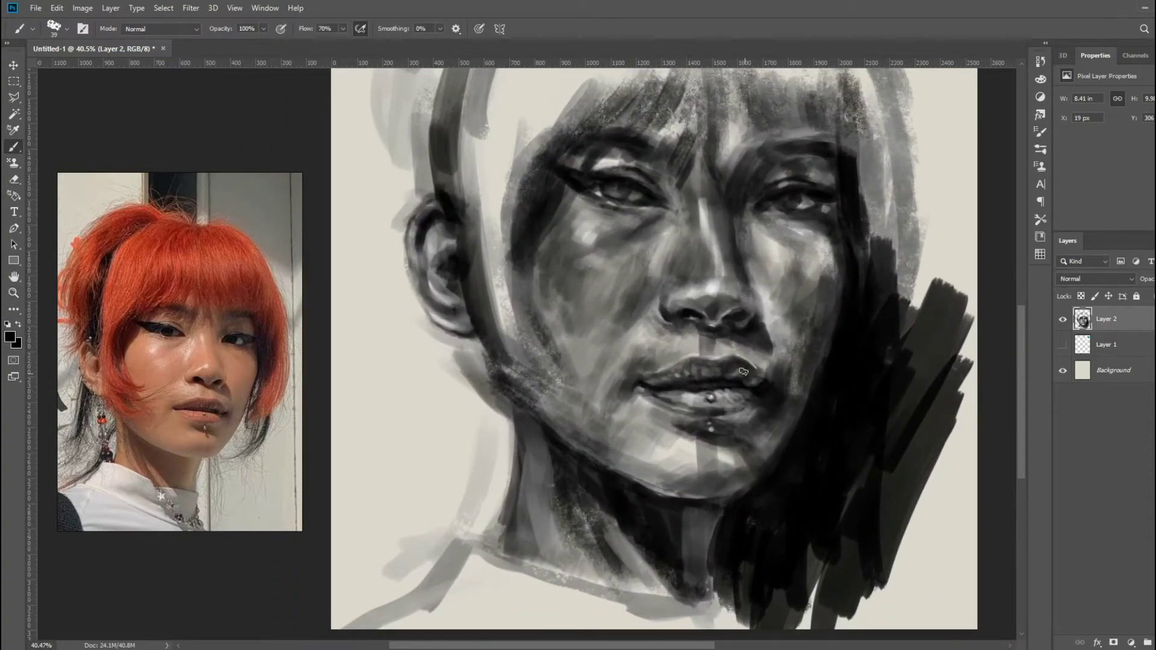
drag(743, 371, 647, 381)
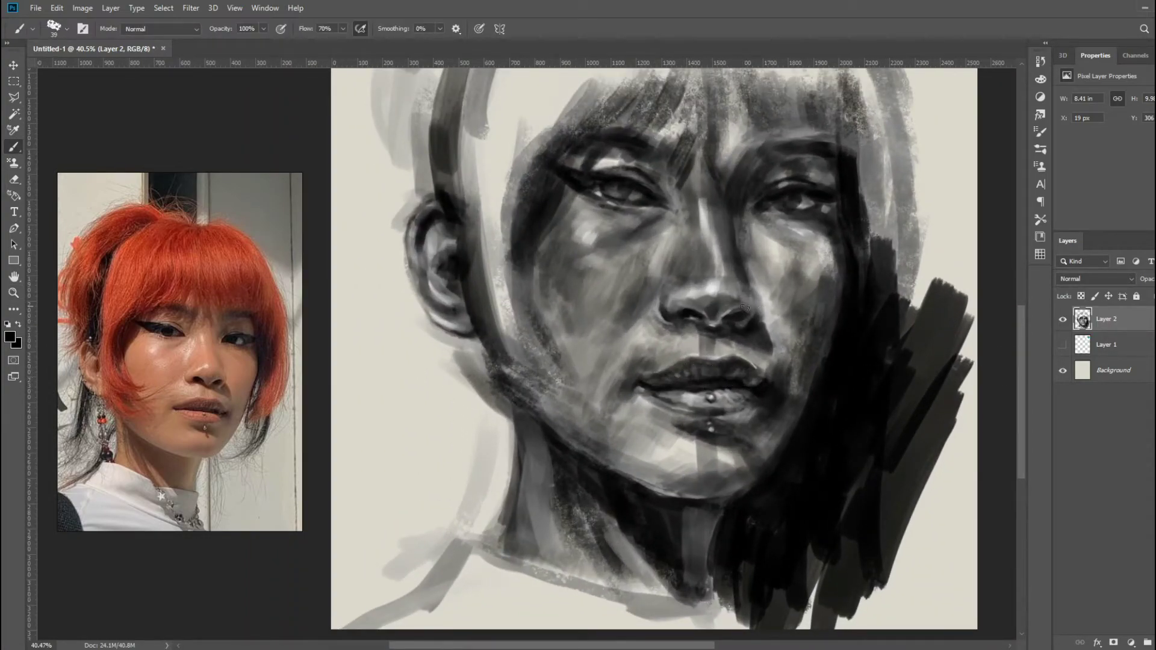
drag(677, 299, 661, 310)
drag(605, 234, 626, 214)
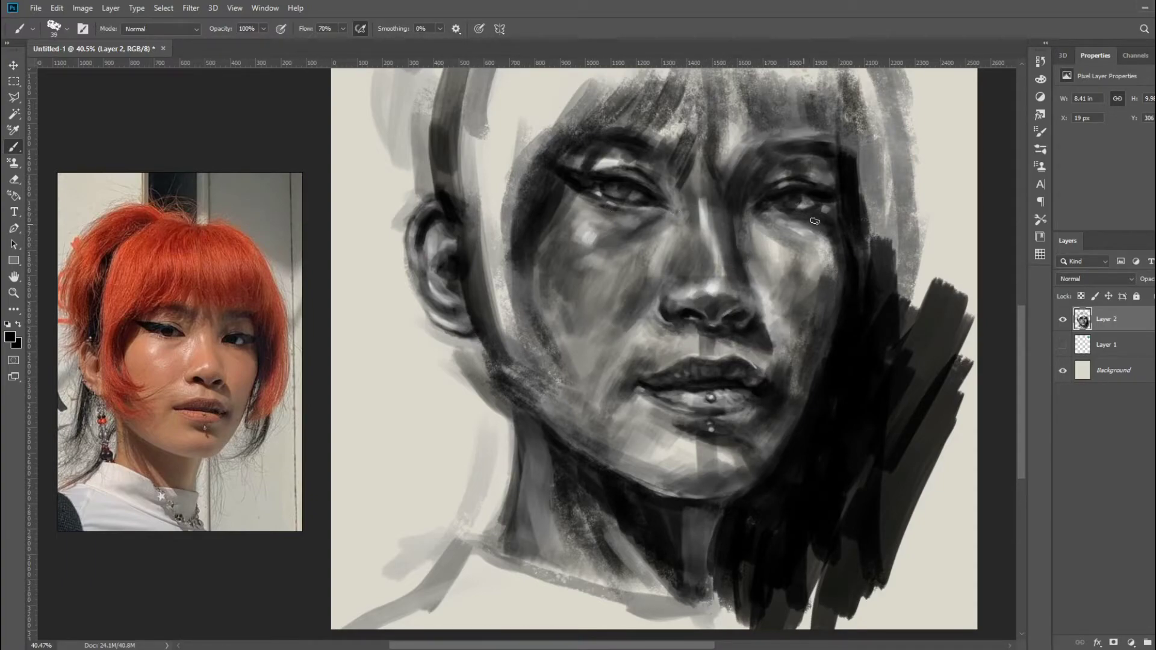
drag(814, 221, 833, 254)
Step: Lighten the neck under the chin with a 59 px white brush, then zoom out
key(x)
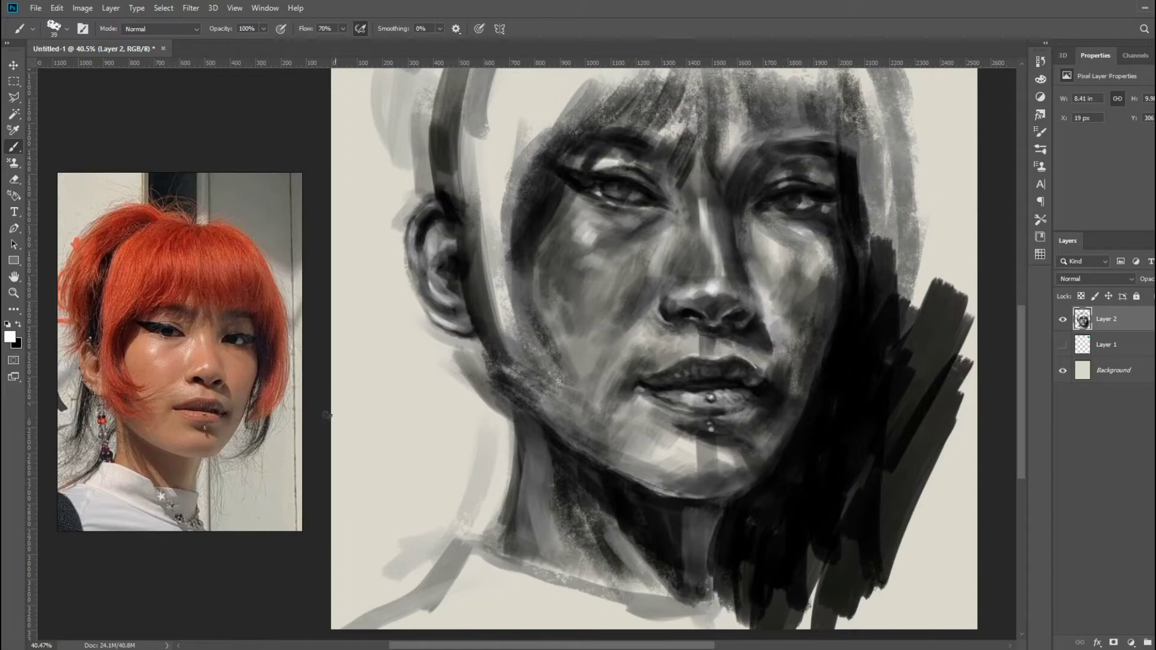
click(17, 344)
key(Return)
right_click(824, 356)
key(Return)
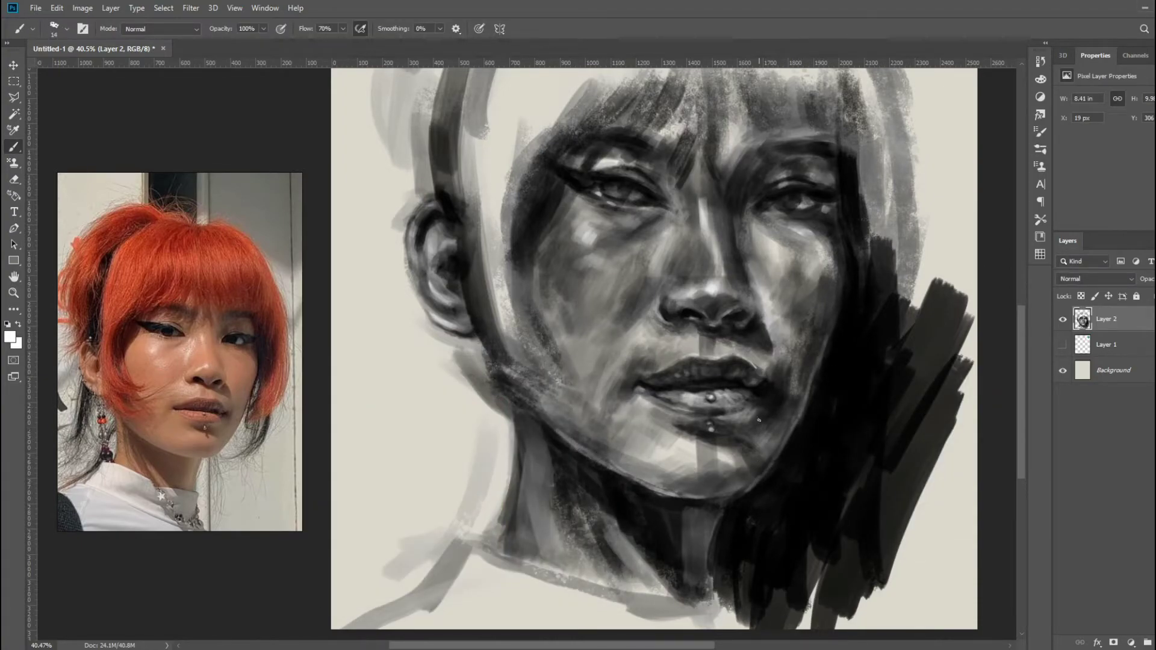
right_click(787, 398)
key(Return)
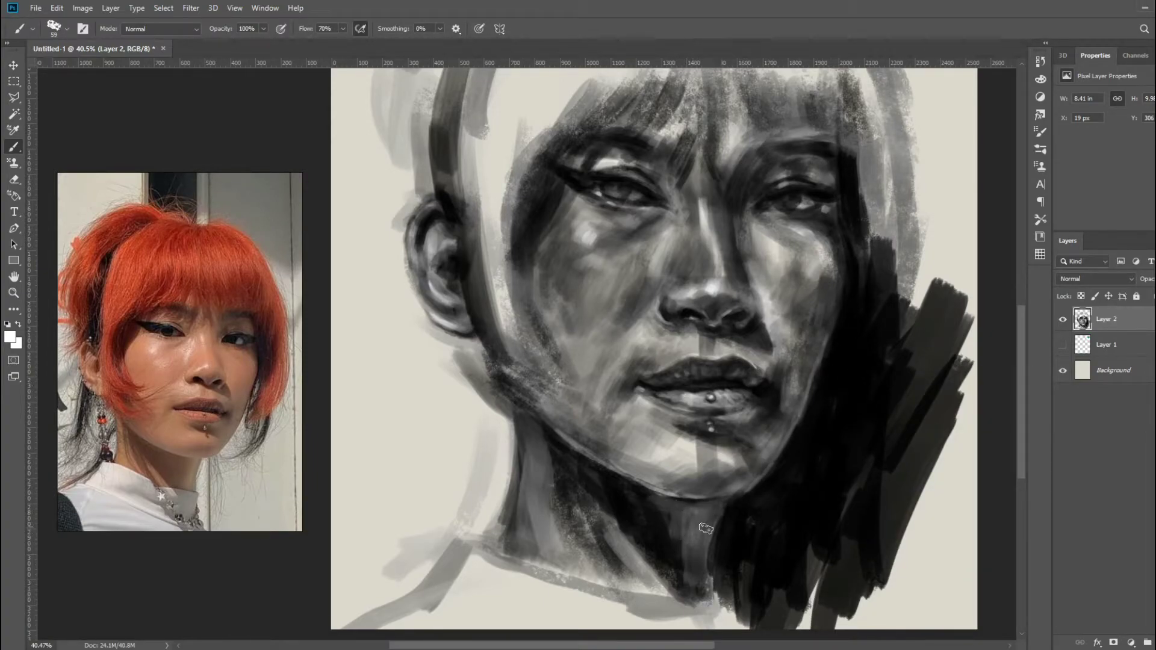
drag(692, 511, 530, 535)
key(z)
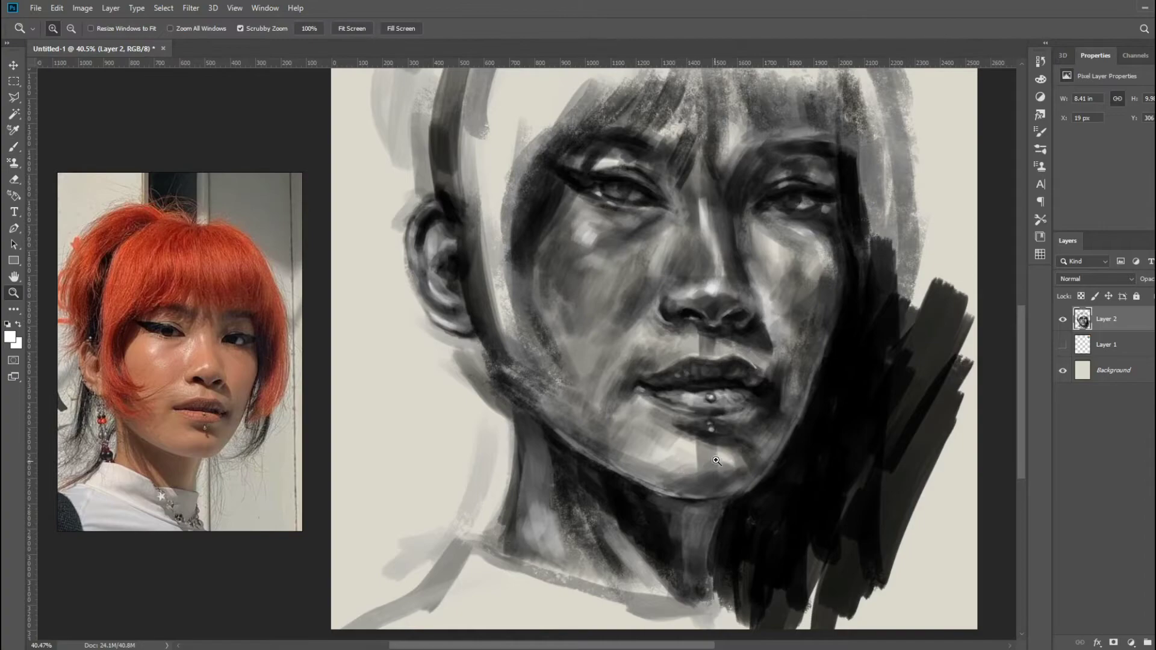
drag(542, 467, 505, 463)
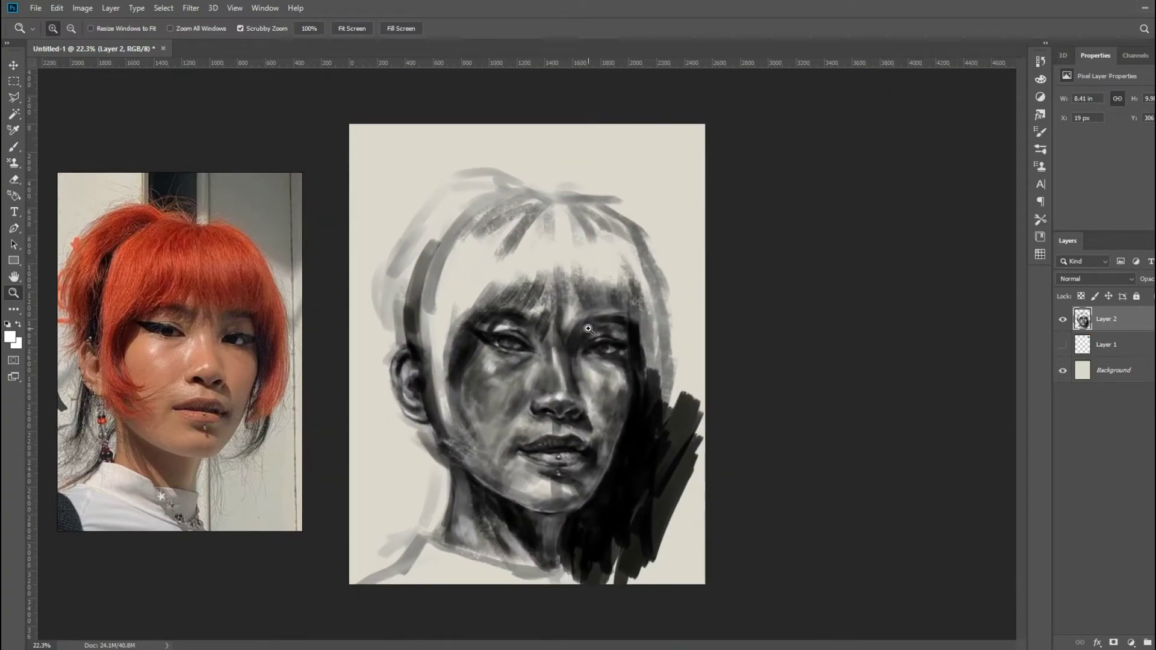
Step: Zoom in and lighten the left jaw and chin with a 64 px white brush
click(488, 370)
key(b)
right_click(490, 368)
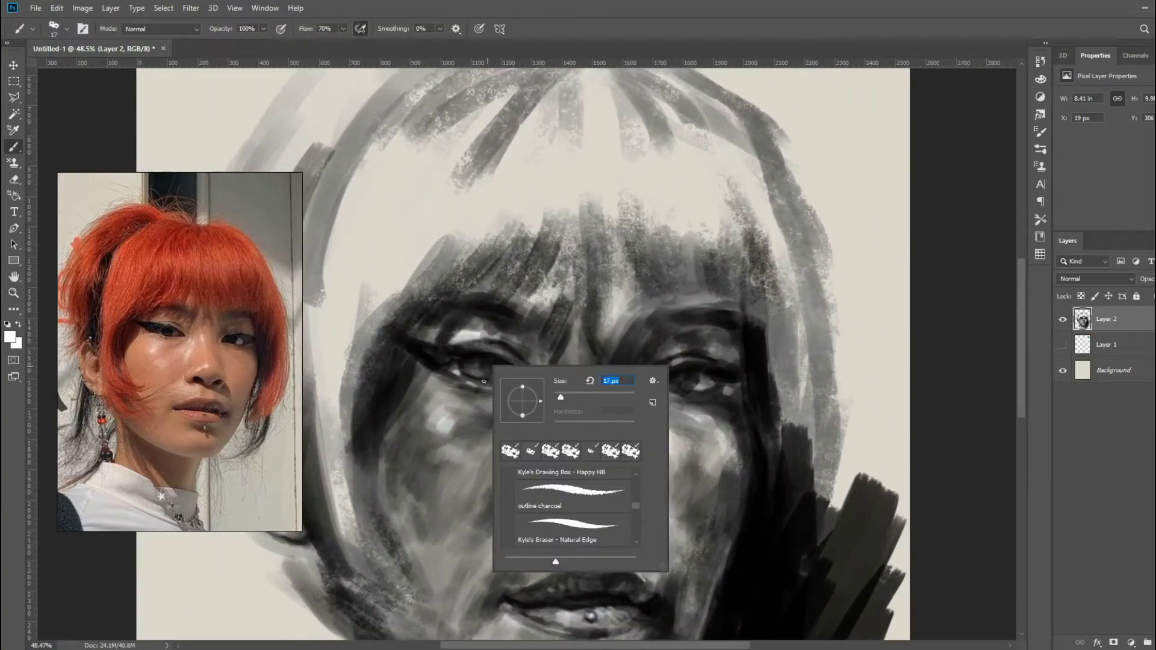
key(Return)
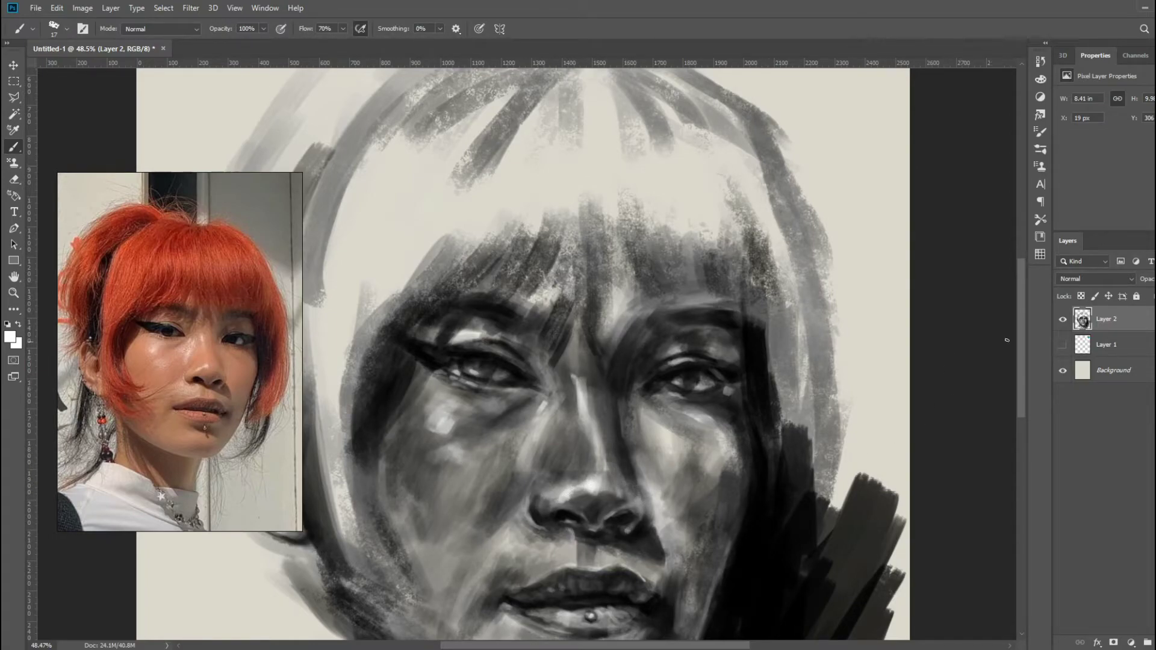
scroll(577, 494, down, 5)
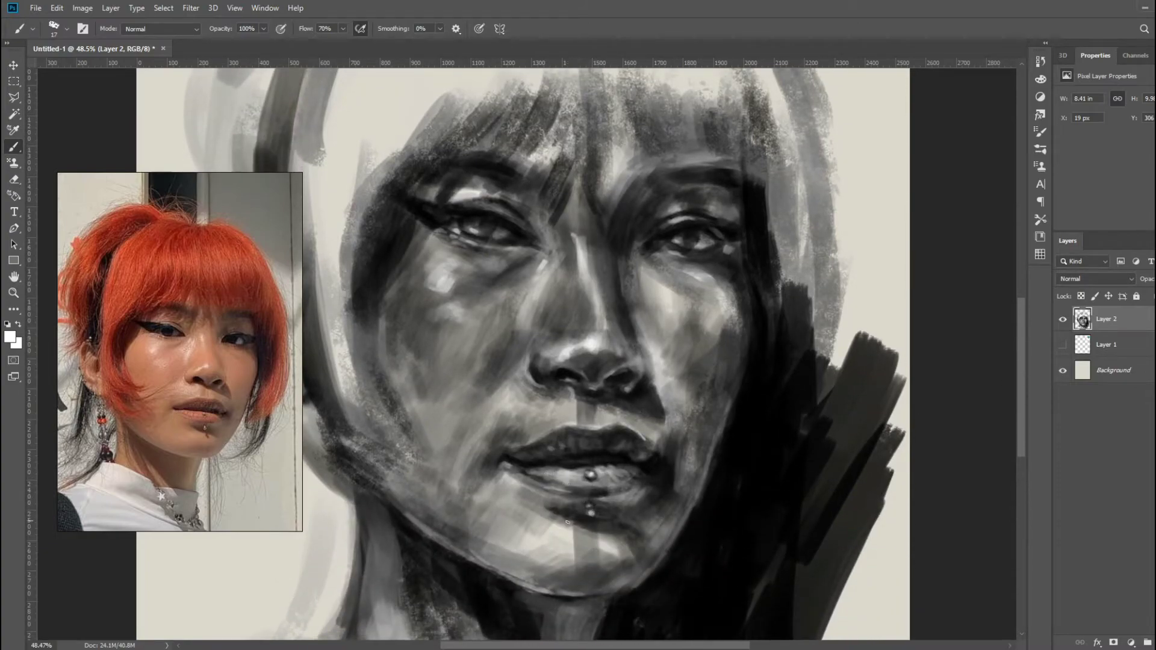
right_click(599, 443)
drag(721, 486, 732, 485)
key(Return)
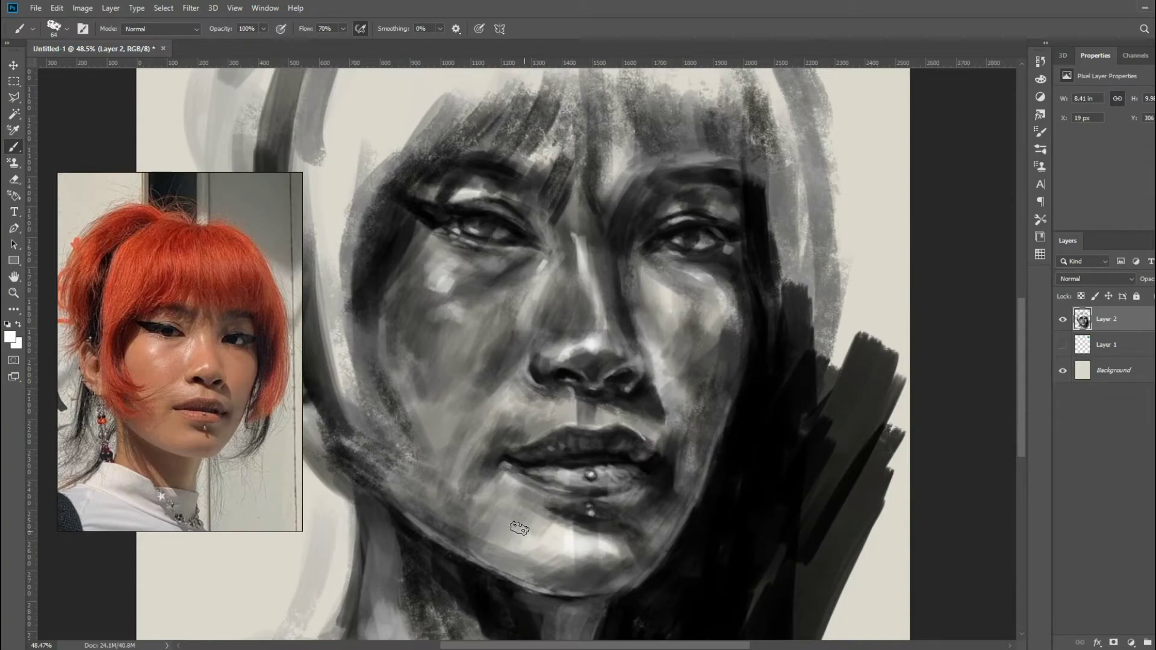
drag(524, 536, 479, 500)
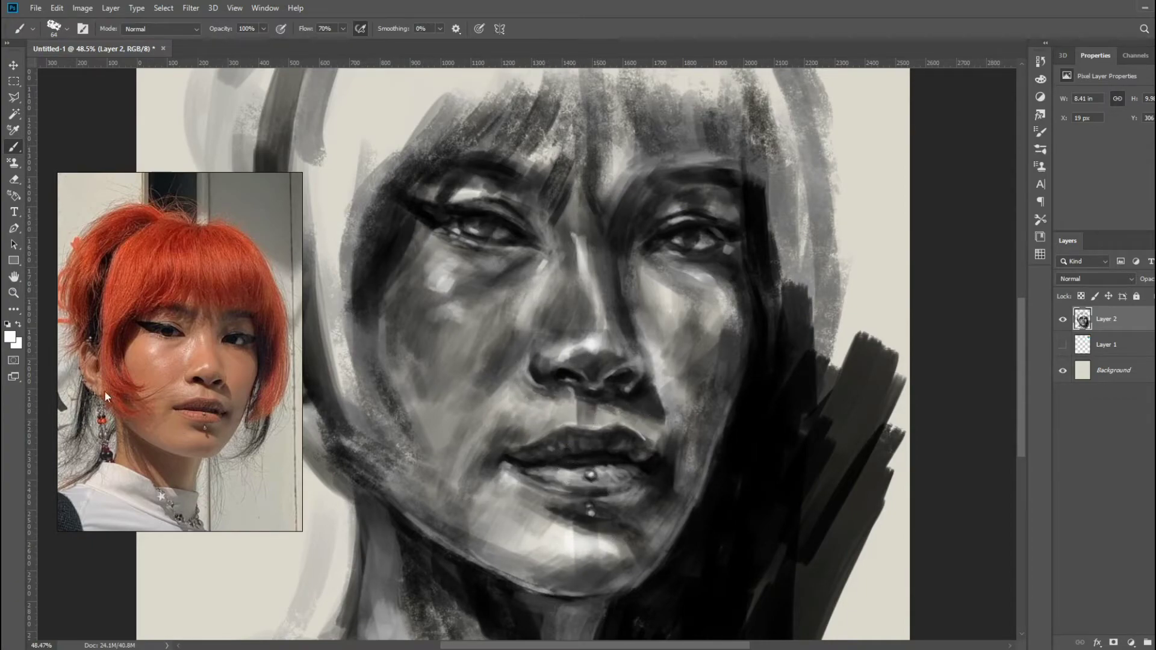
Step: Switch to black, reduce the brush to 20 px, and zoom out to the whole portrait
key(x)
right_click(654, 445)
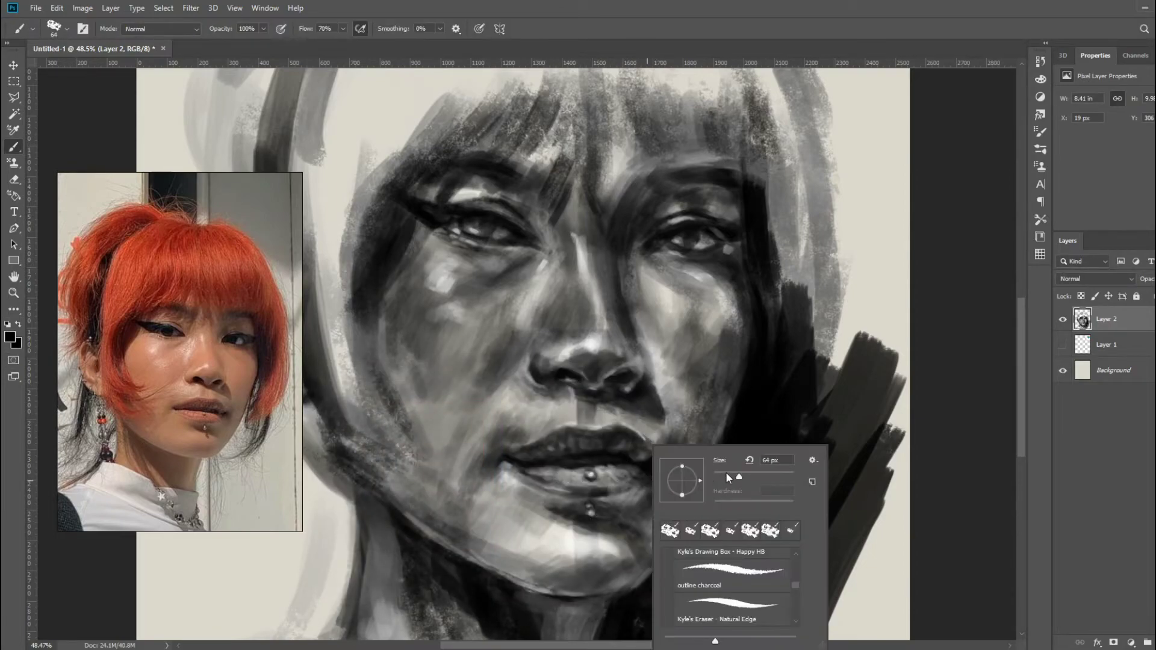
drag(725, 472, 693, 472)
key(Return)
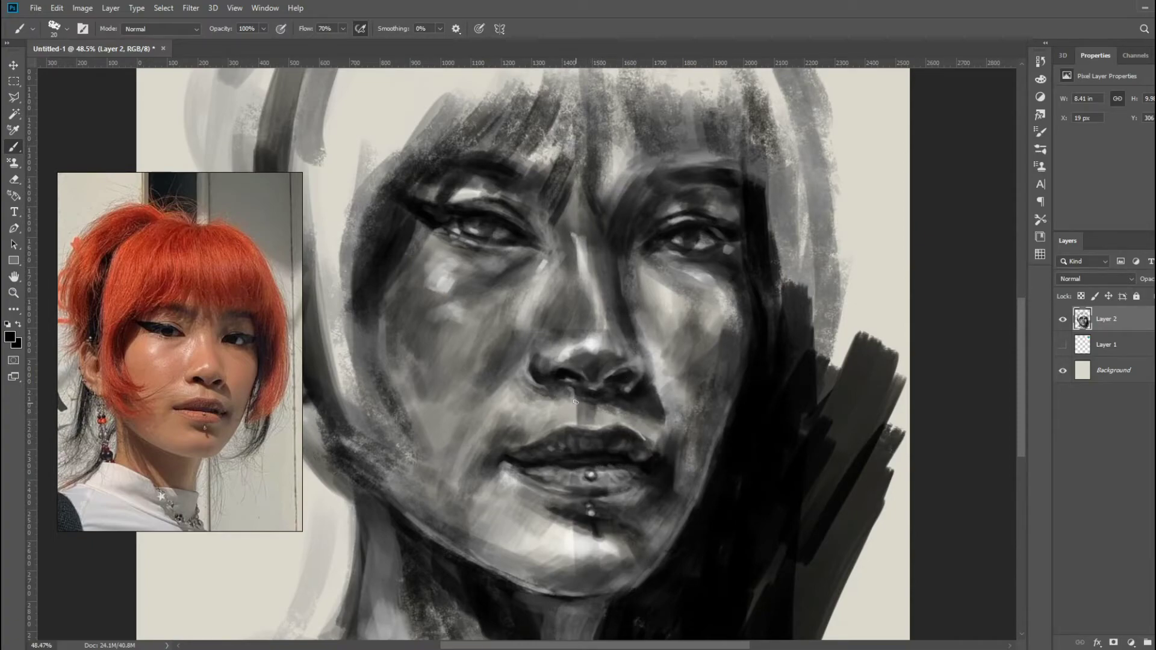
key(z)
scroll(669, 415, down, 3)
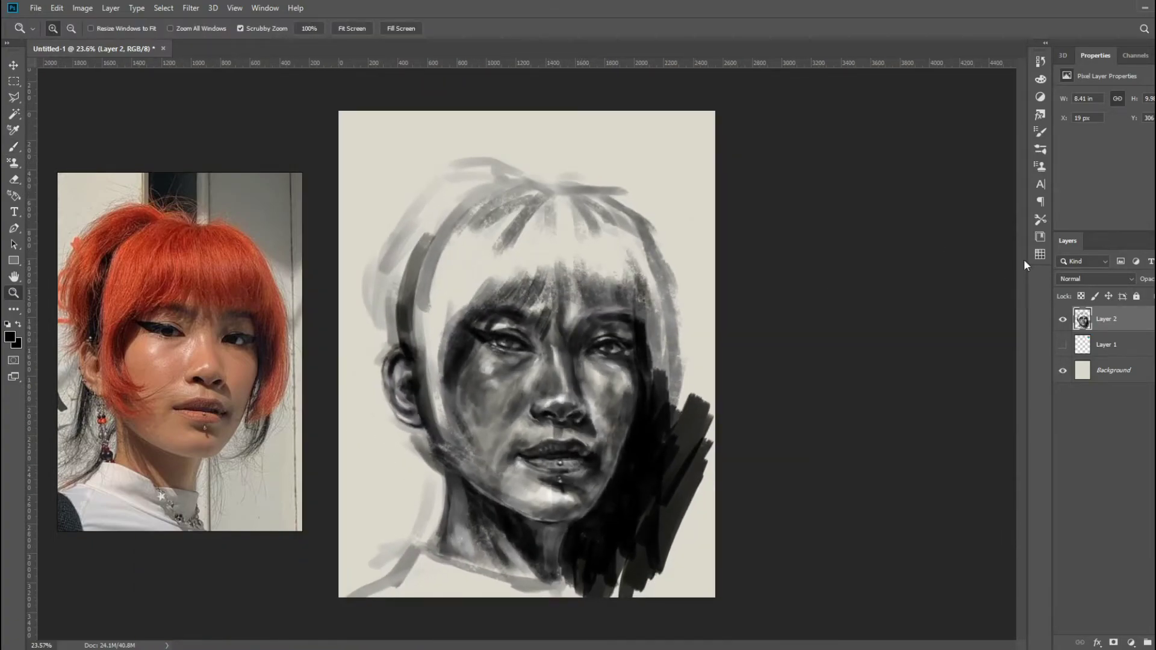
Step: Paint a white collar and lower-left neck strokes with a 97 px white brush
click(10, 336)
click(609, 392)
key(b)
right_click(596, 449)
drag(663, 476, 677, 476)
key(Return)
right_click(643, 449)
mouse_move(376, 593)
mouse_down()
mouse_move(516, 590)
mouse_move(437, 579)
mouse_move(362, 608)
mouse_move(409, 557)
mouse_up()
drag(524, 593, 568, 584)
right_click(567, 527)
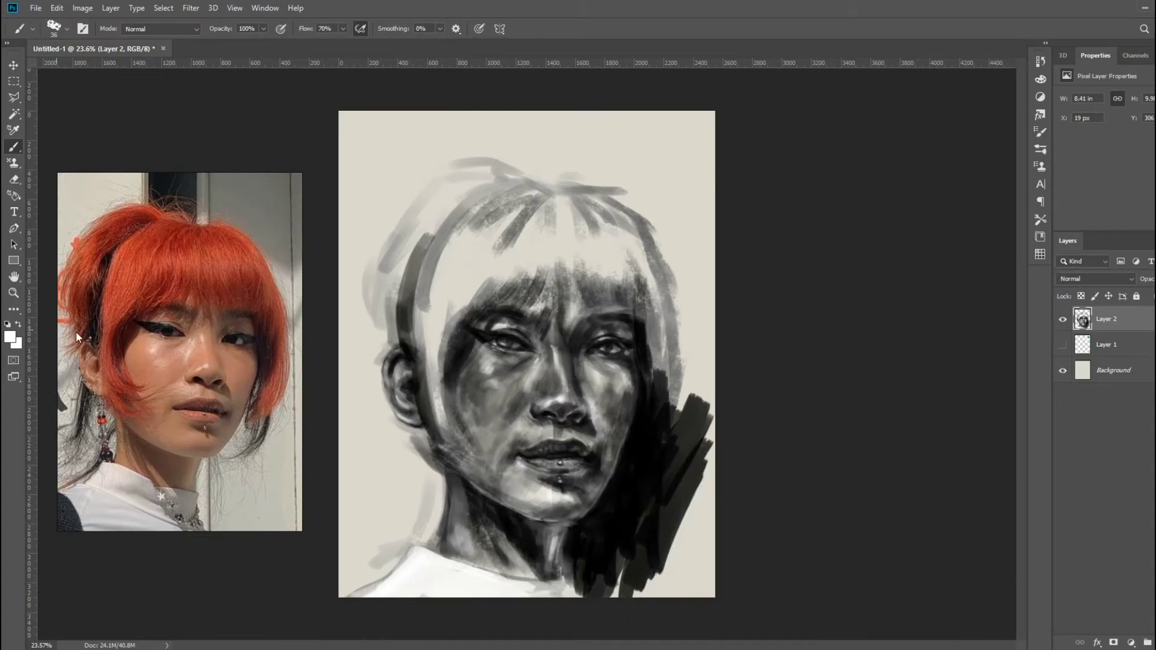
Step: With a 73 px black brush, shade the neck and collar and darken the left hair arc
key(x)
right_click(677, 417)
drag(752, 445, 769, 445)
click(586, 516)
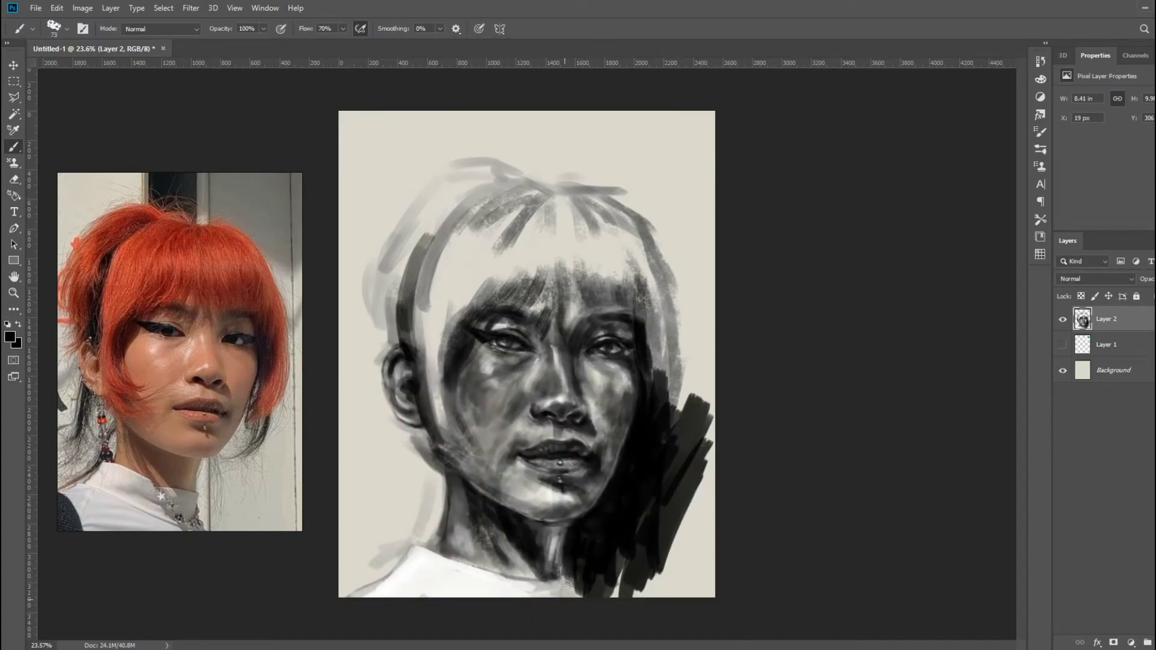
mouse_move(566, 581)
mouse_down()
mouse_move(393, 583)
mouse_move(352, 598)
mouse_up()
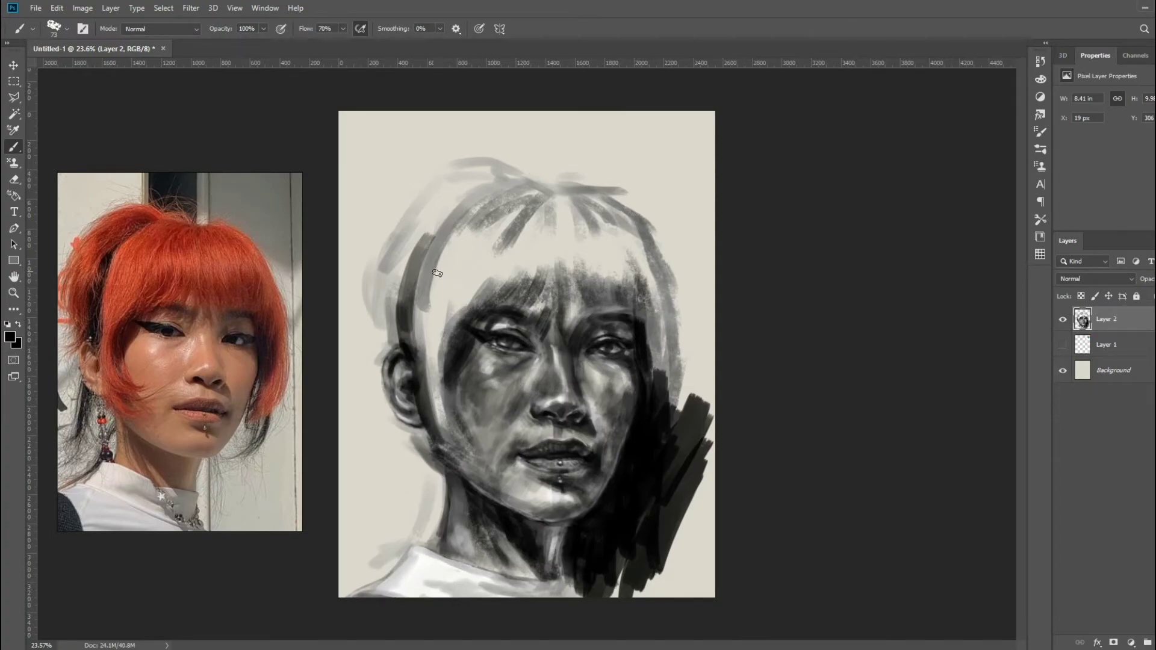
mouse_move(422, 332)
mouse_down()
mouse_move(418, 238)
mouse_move(508, 178)
mouse_move(485, 163)
mouse_move(547, 185)
mouse_up()
Step: Raise the brush to 155 px and paint dark grey strokes over the hair and bangs
right_click(544, 210)
drag(475, 229, 458, 326)
drag(458, 253, 446, 434)
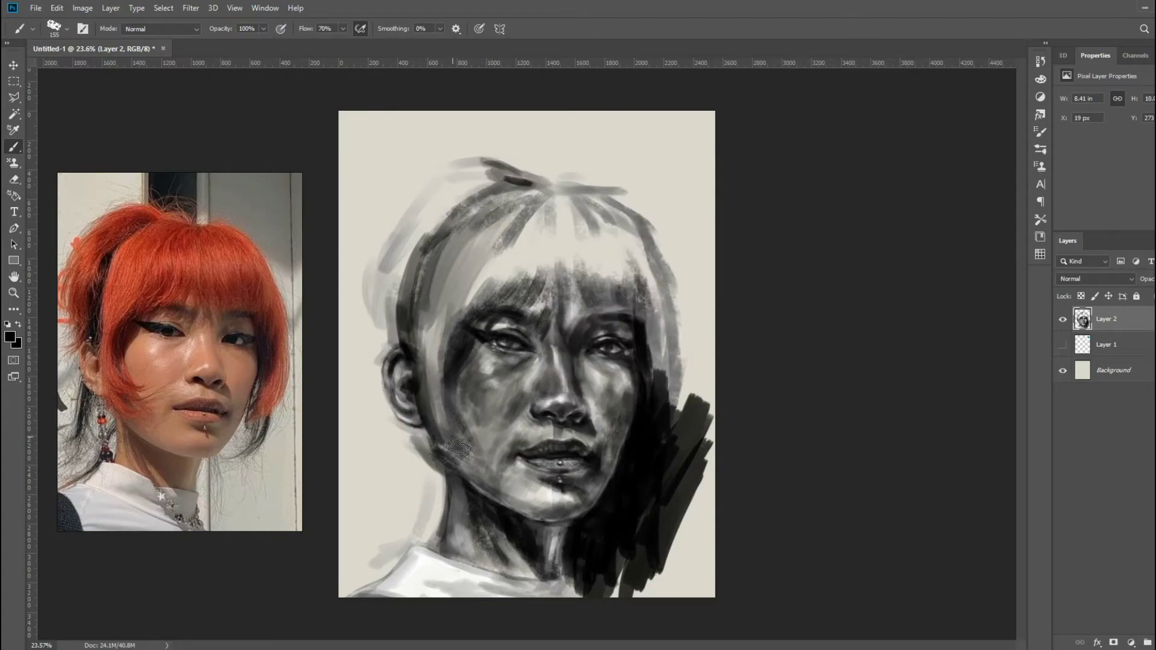
mouse_move(482, 229)
mouse_down()
mouse_move(545, 299)
mouse_move(626, 205)
mouse_up()
mouse_move(614, 259)
mouse_down()
mouse_move(505, 301)
mouse_move(645, 253)
mouse_up()
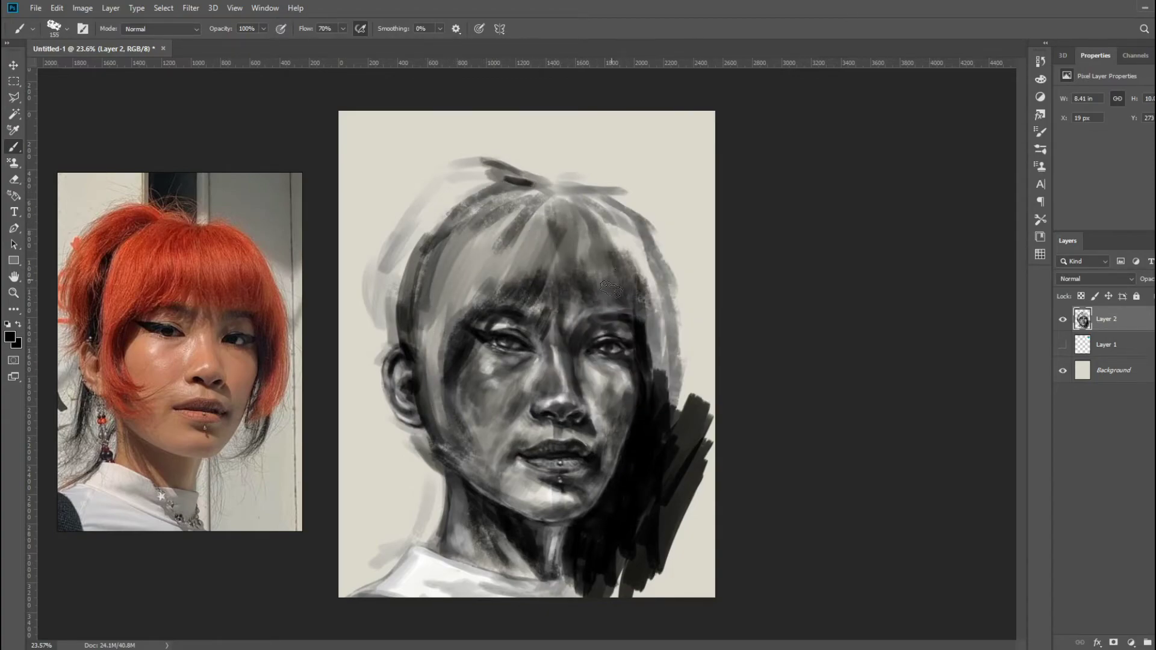
mouse_move(542, 313)
mouse_down()
mouse_move(622, 227)
mouse_move(662, 319)
mouse_move(662, 416)
mouse_up()
mouse_move(458, 211)
mouse_down()
mouse_move(379, 301)
mouse_move(388, 258)
mouse_move(493, 171)
mouse_move(404, 331)
mouse_up()
drag(488, 187, 397, 331)
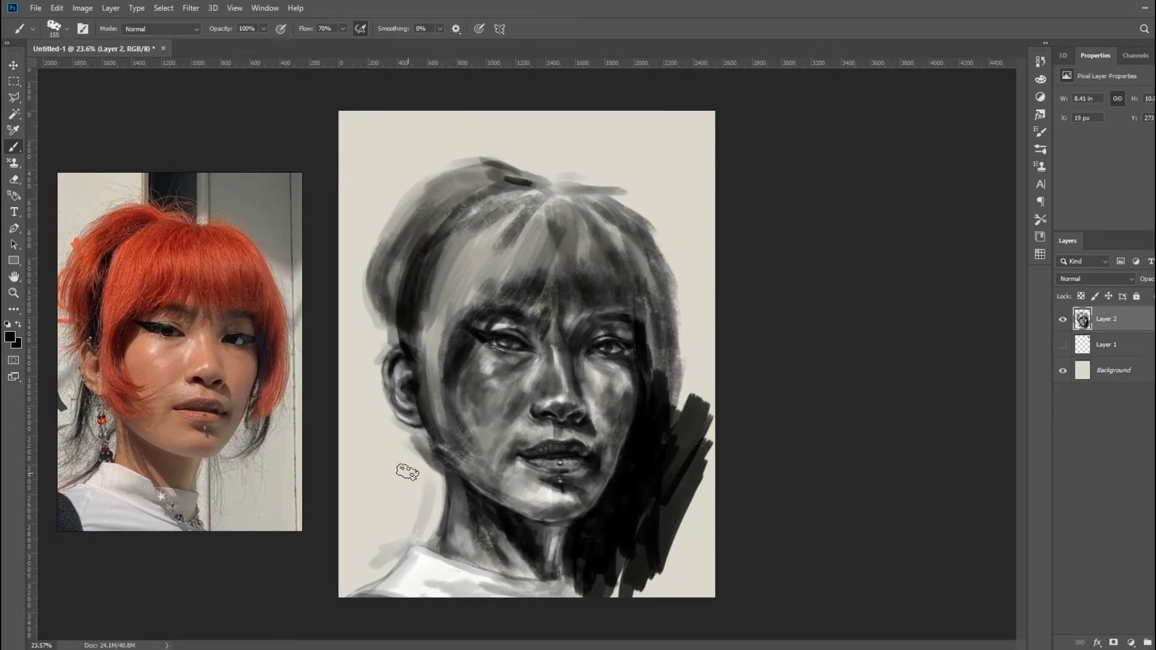
Step: Darken the areas beside the ear and neck, the right jaw and the right hair edge
mouse_move(405, 472)
mouse_down()
mouse_move(390, 325)
mouse_move(433, 476)
mouse_up()
drag(686, 422, 644, 596)
drag(693, 470, 656, 578)
drag(699, 265, 692, 428)
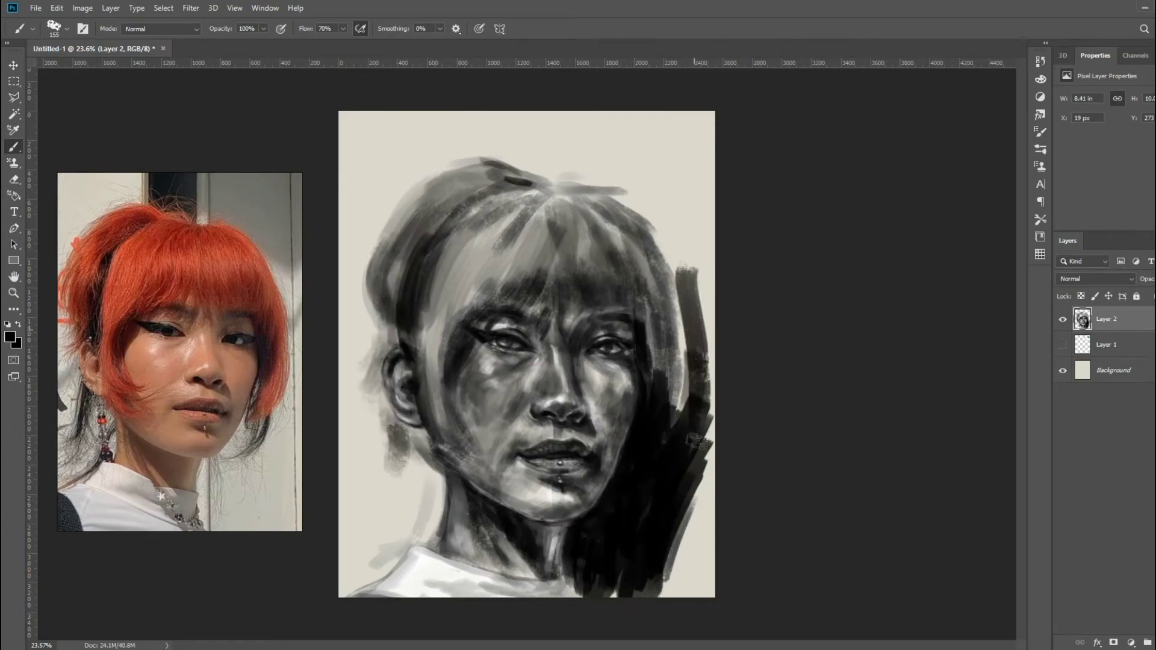
drag(680, 247, 704, 421)
mouse_move(705, 253)
mouse_down()
mouse_move(711, 322)
mouse_move(663, 241)
mouse_up()
drag(632, 205, 693, 361)
Step: Fill the left neck, lower-left shoulder and left canvas edge with black
mouse_move(421, 487)
mouse_down()
mouse_move(410, 530)
mouse_move(430, 511)
mouse_move(398, 425)
mouse_move(385, 544)
mouse_up()
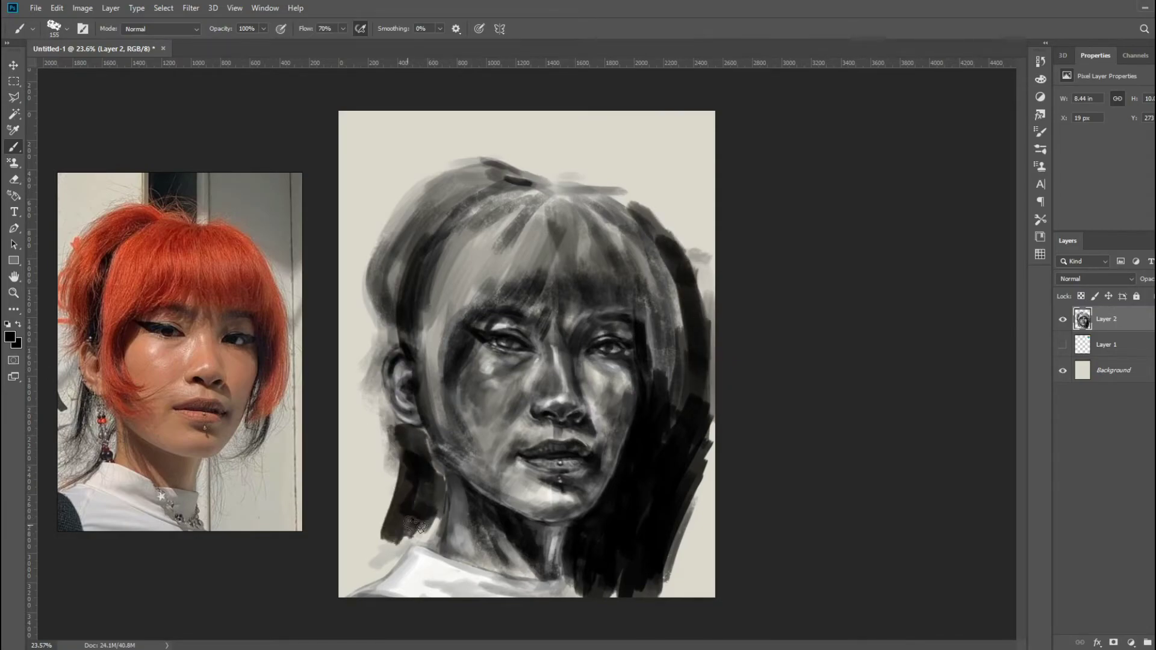
mouse_move(427, 512)
mouse_down()
mouse_move(341, 596)
mouse_move(391, 482)
mouse_move(386, 409)
mouse_up()
mouse_move(361, 518)
mouse_down()
mouse_move(385, 397)
mouse_move(385, 422)
mouse_up()
mouse_move(693, 590)
mouse_down()
mouse_move(717, 569)
mouse_move(691, 496)
mouse_up()
drag(361, 476, 355, 331)
drag(346, 578, 349, 259)
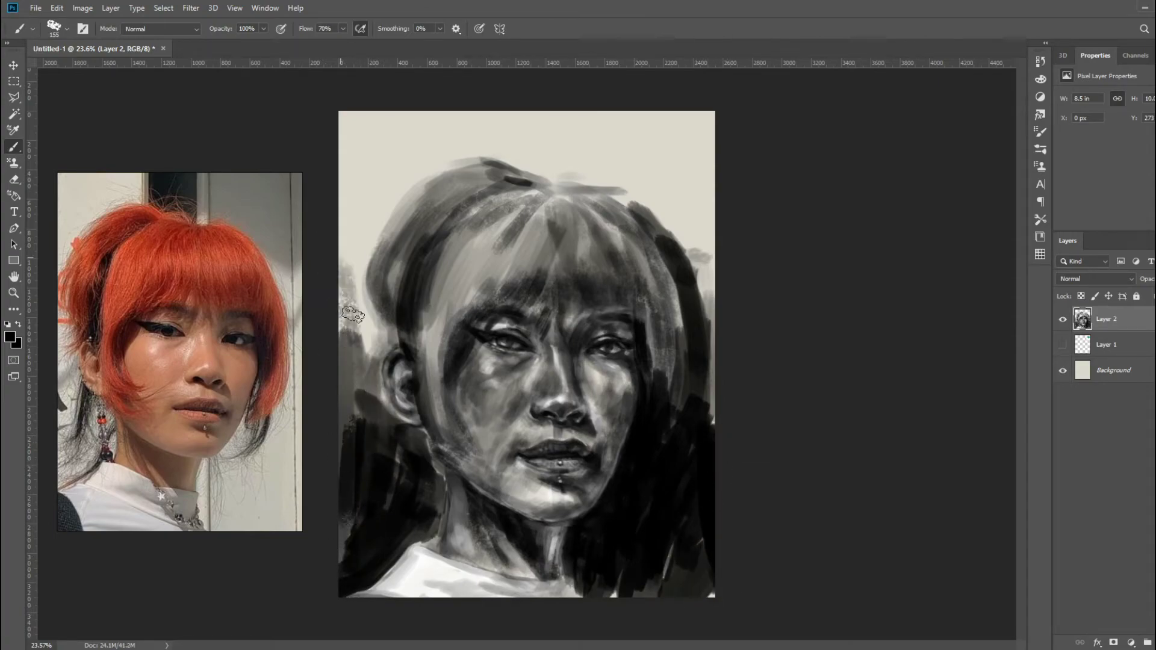
mouse_move(361, 373)
mouse_down()
mouse_move(376, 216)
mouse_move(346, 488)
mouse_move(397, 500)
mouse_up()
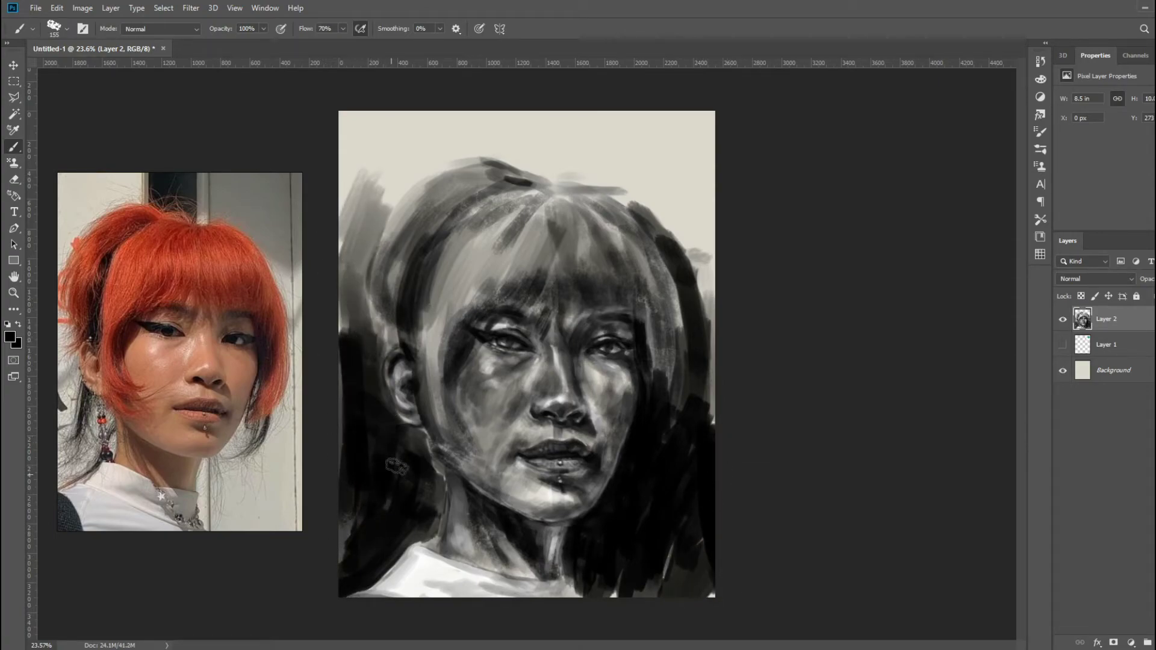
Step: Paint black over the left background edge, the right hair and the surrounding background
drag(433, 445, 416, 475)
drag(328, 432, 349, 542)
mouse_move(701, 253)
mouse_down()
mouse_move(711, 433)
mouse_move(651, 325)
mouse_up()
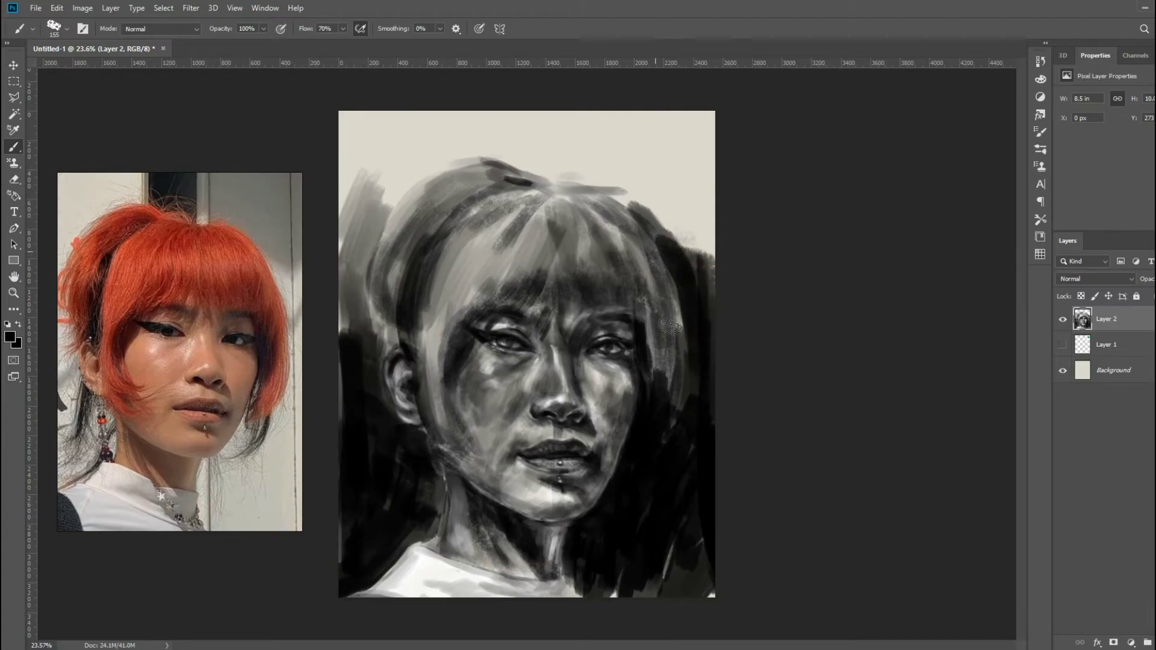
mouse_move(644, 380)
mouse_down()
mouse_move(675, 325)
mouse_move(629, 277)
mouse_move(560, 253)
mouse_move(445, 391)
mouse_up()
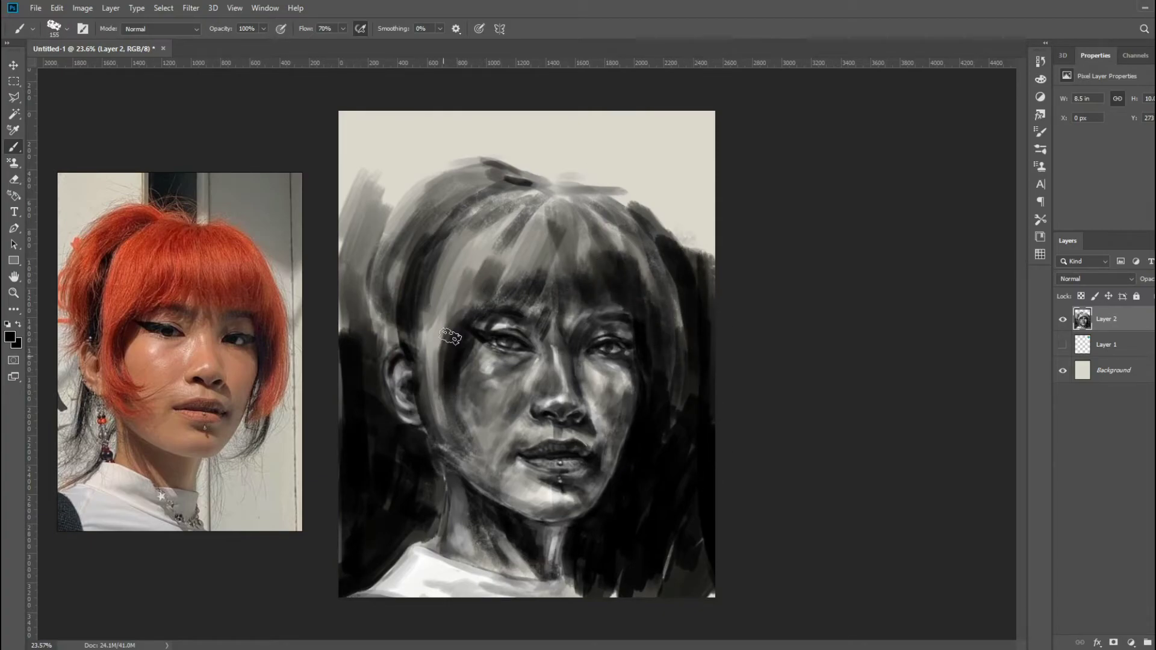
mouse_move(445, 337)
mouse_down()
mouse_move(475, 451)
mouse_move(404, 379)
mouse_move(382, 317)
mouse_move(380, 217)
mouse_up()
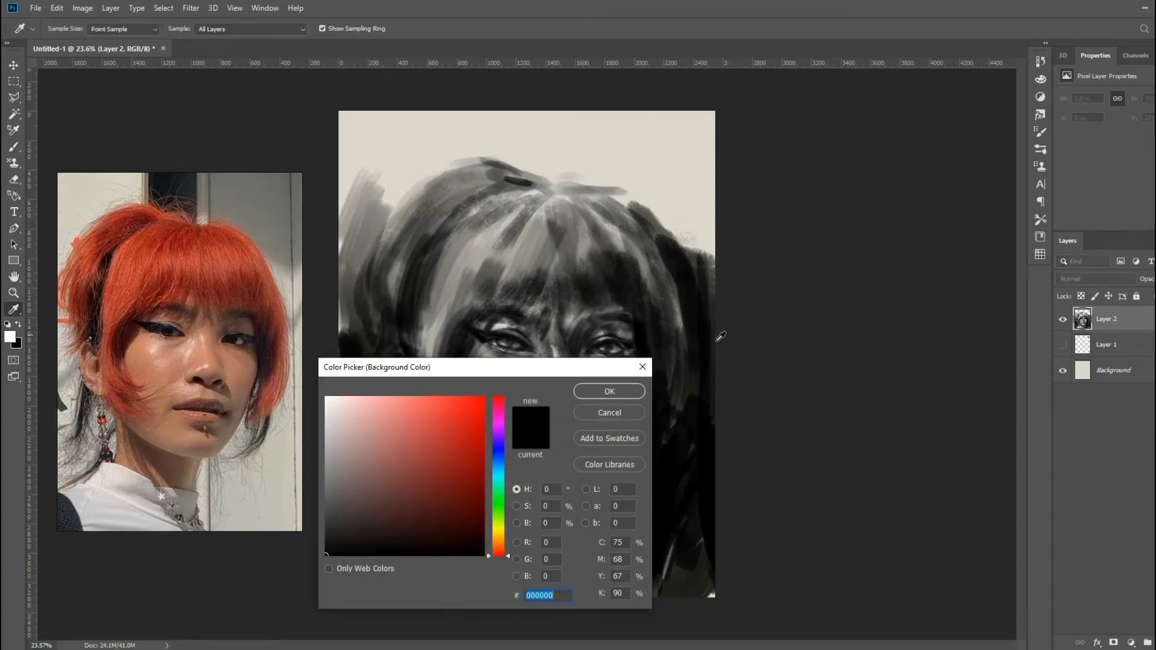
Step: Switch to white with a 51 px brush and paint light strokes down the right hair edge
key(x)
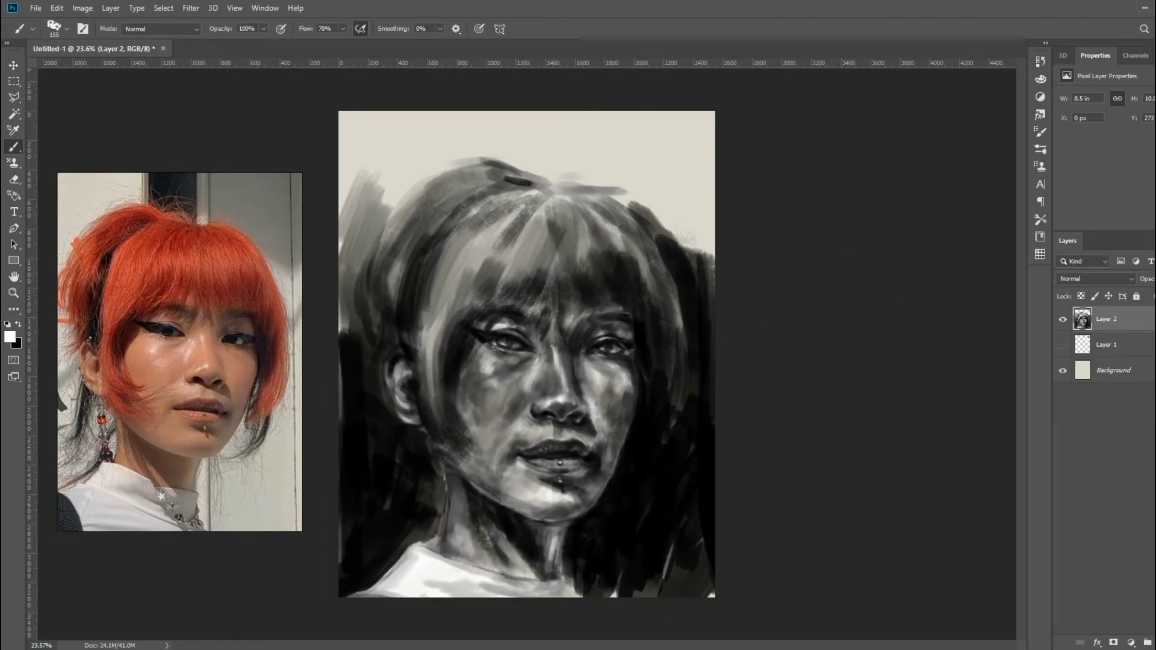
drag(416, 283, 425, 325)
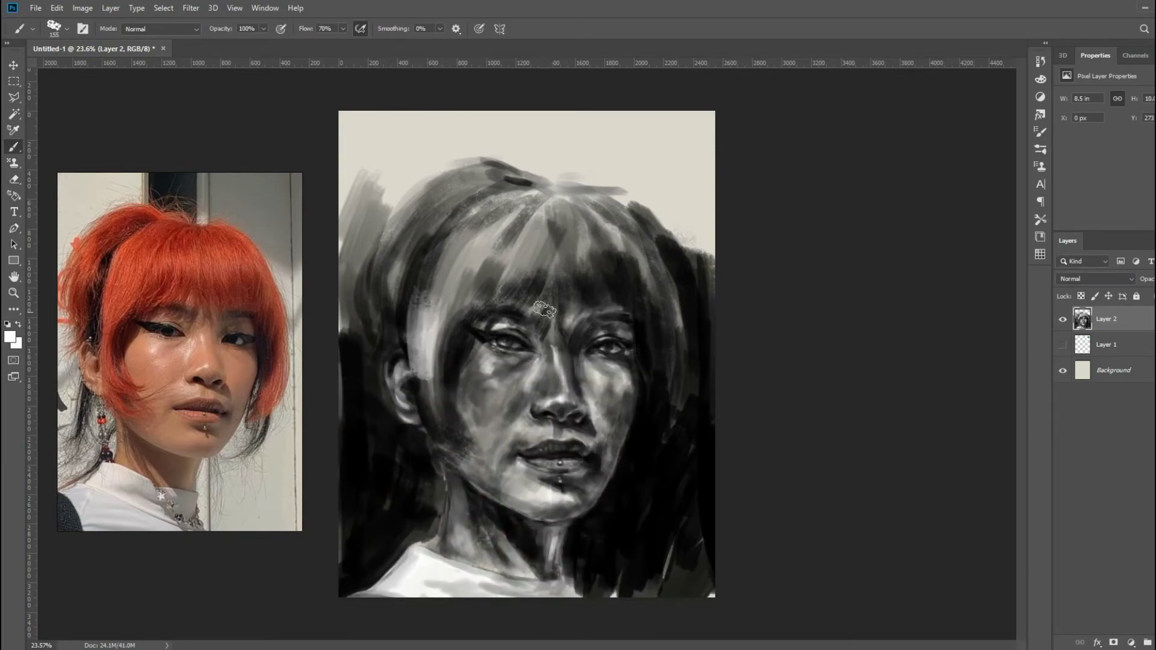
right_click(624, 308)
key(Return)
mouse_move(654, 275)
mouse_down()
mouse_move(666, 388)
mouse_move(640, 464)
mouse_up()
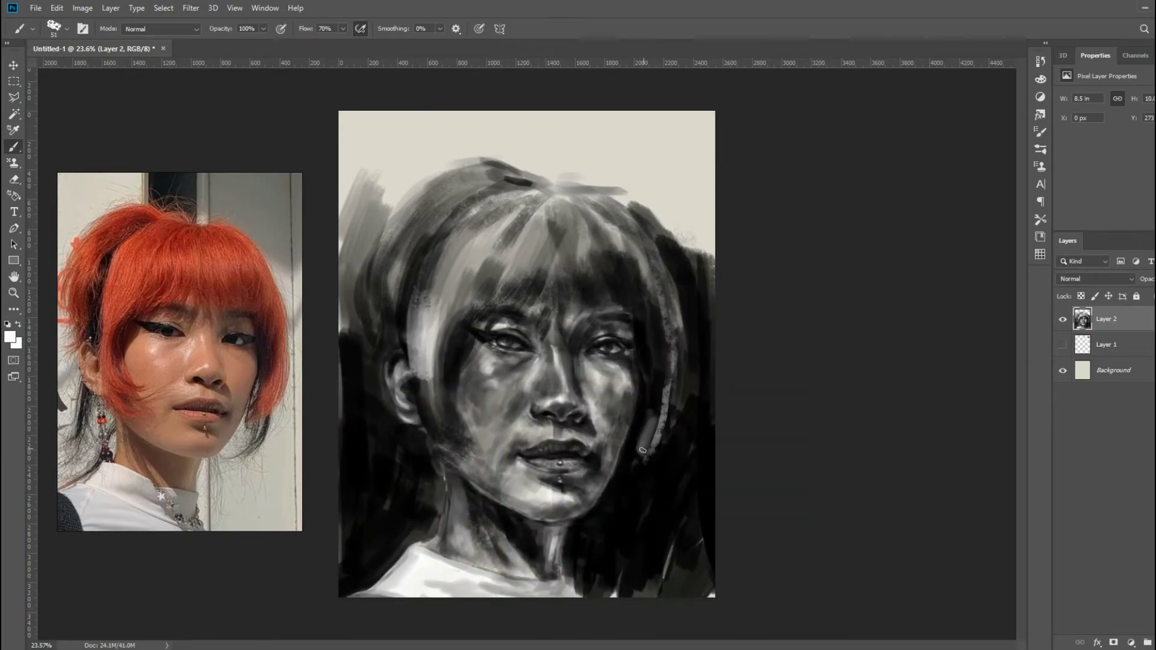
mouse_move(686, 360)
mouse_down()
mouse_move(673, 416)
mouse_move(638, 467)
mouse_up()
drag(661, 310, 663, 385)
drag(655, 289, 659, 358)
Step: With a 99 px brush, lighten the bangs and the left hair edge from jaw to crown
right_click(641, 278)
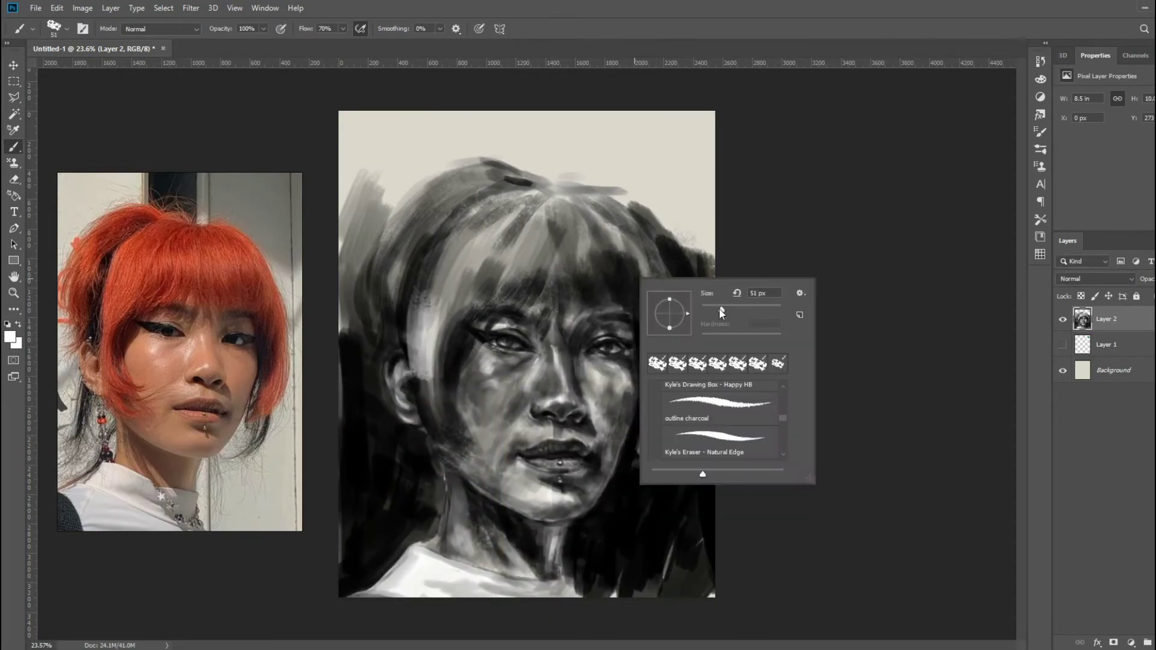
drag(699, 308, 719, 308)
key(Return)
drag(611, 266, 551, 283)
mouse_move(542, 241)
mouse_down()
mouse_move(476, 283)
mouse_move(431, 344)
mouse_up()
drag(500, 217, 442, 286)
drag(422, 370, 464, 449)
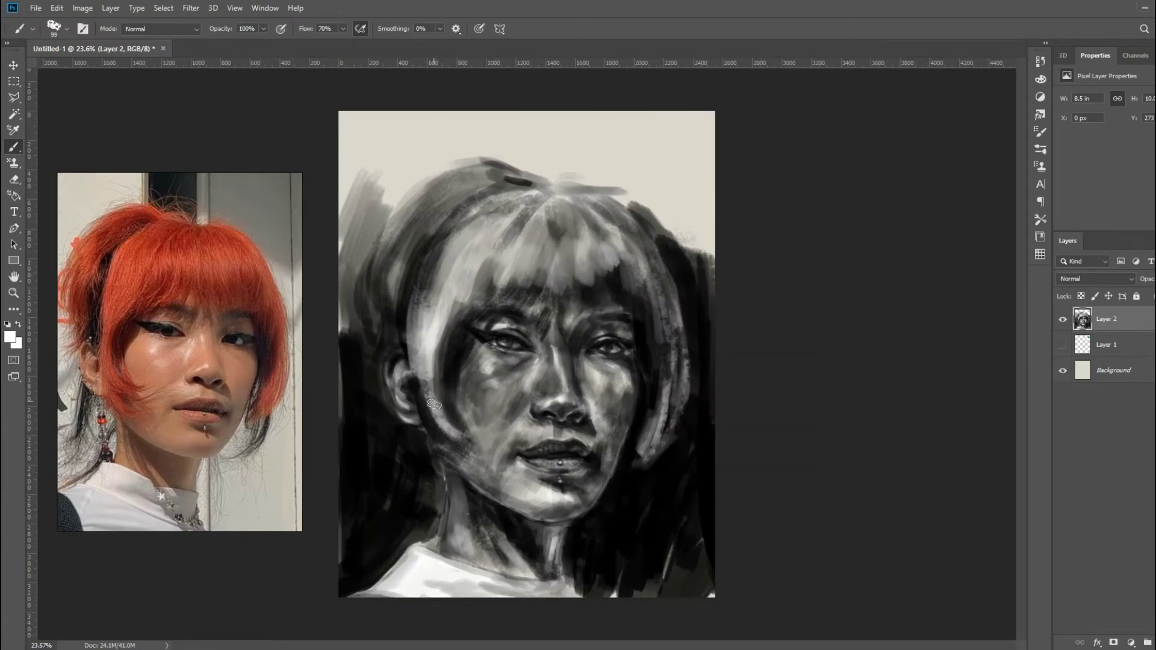
drag(422, 391, 445, 458)
drag(372, 335, 356, 253)
Step: Lighten the left side of the hair up toward the crown
drag(362, 307, 386, 228)
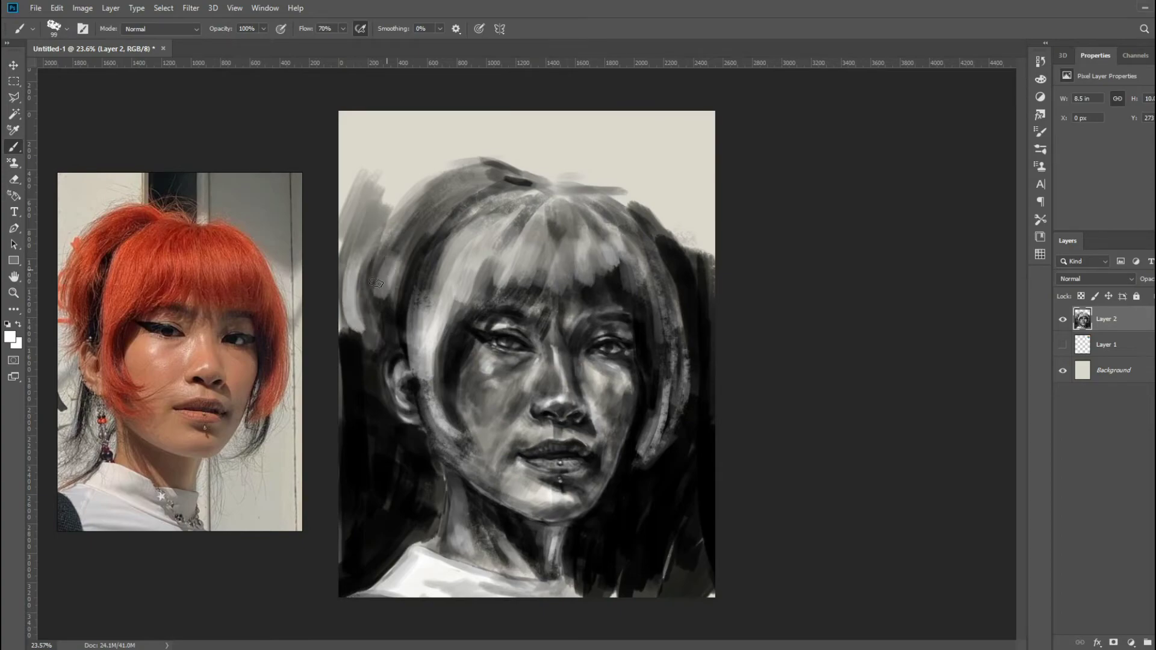
drag(377, 289, 421, 205)
drag(392, 311, 421, 223)
mouse_move(415, 232)
mouse_down()
mouse_move(463, 179)
mouse_move(569, 172)
mouse_up()
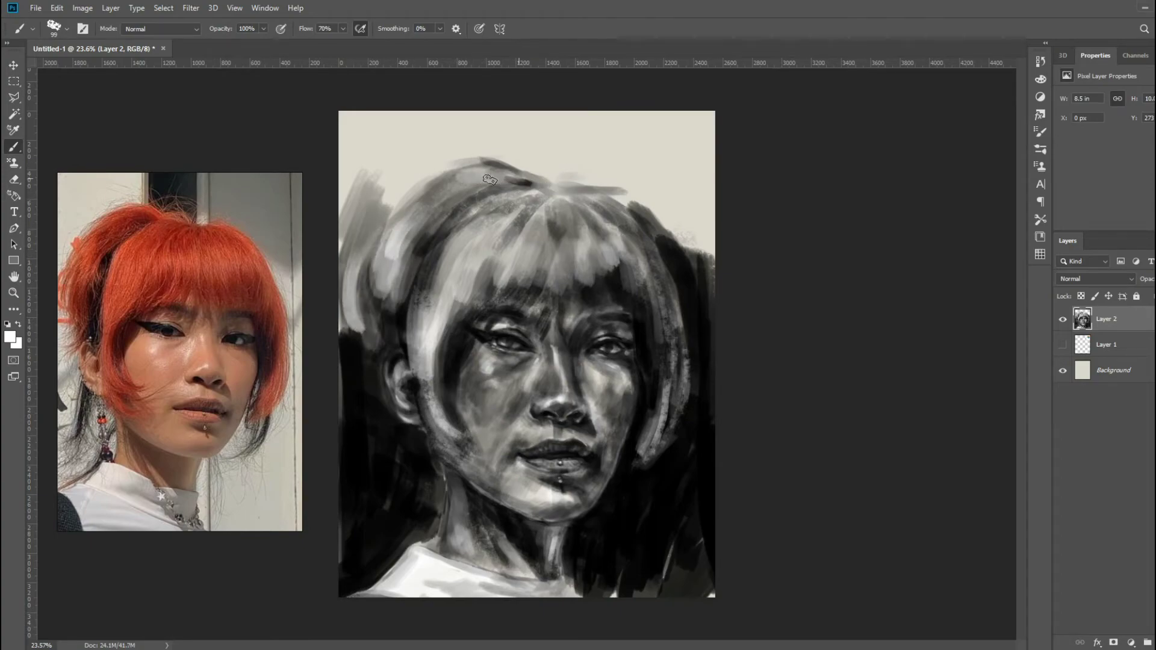
Step: Switch back to black and darken the hair near the ear, the crown and the left side
click(16, 343)
click(609, 392)
mouse_move(476, 259)
mouse_down()
mouse_move(433, 376)
mouse_move(410, 314)
mouse_up()
drag(428, 268, 401, 353)
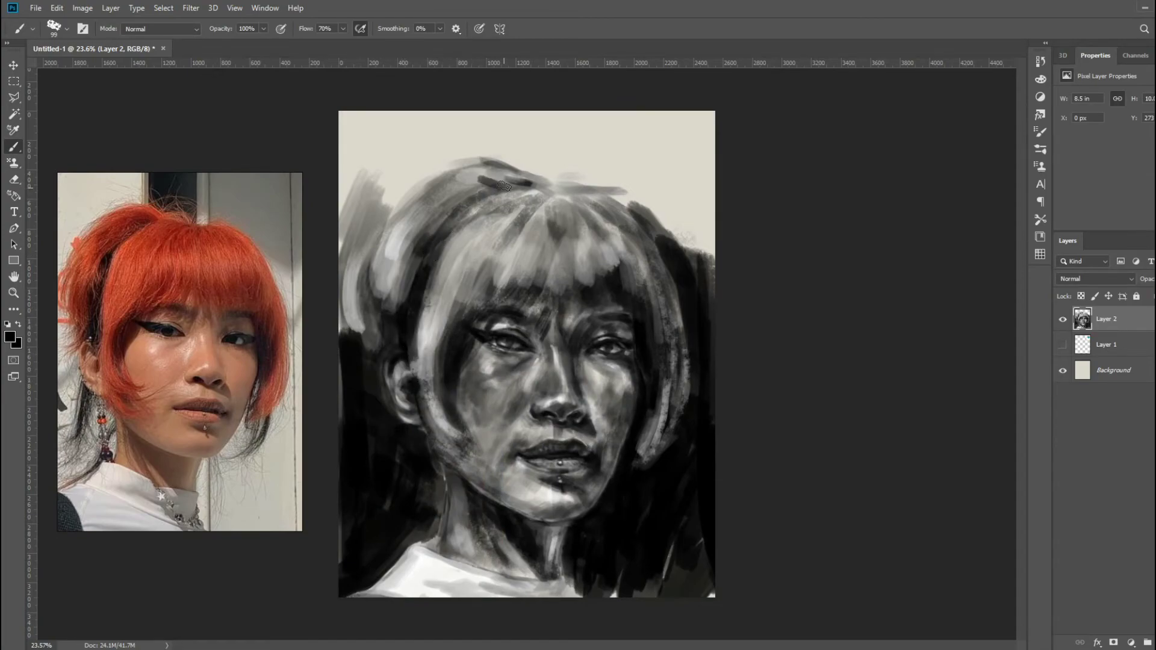
mouse_move(504, 185)
mouse_down()
mouse_move(458, 199)
mouse_move(410, 259)
mouse_move(560, 184)
mouse_move(512, 219)
mouse_up()
mouse_move(548, 177)
mouse_down()
mouse_move(503, 160)
mouse_move(391, 265)
mouse_up()
drag(392, 205, 352, 337)
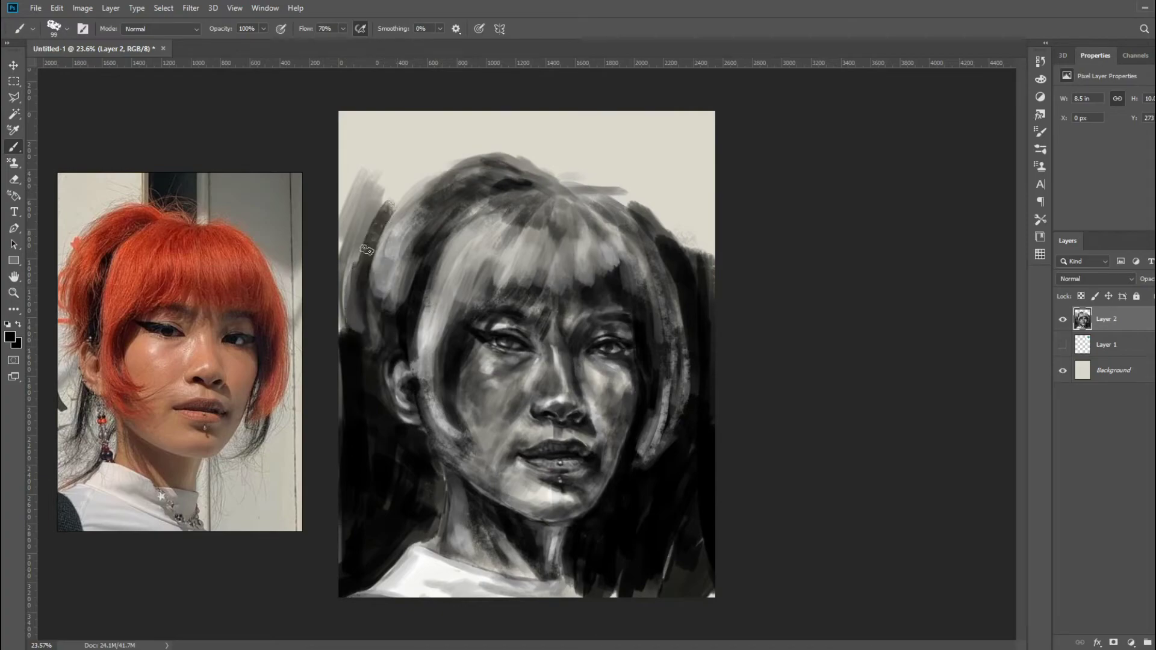
drag(366, 249, 346, 343)
Step: Vary the brush through 187, 58 and 111 px, darkening the left hair, neck and right side
right_click(450, 247)
drag(469, 229, 446, 313)
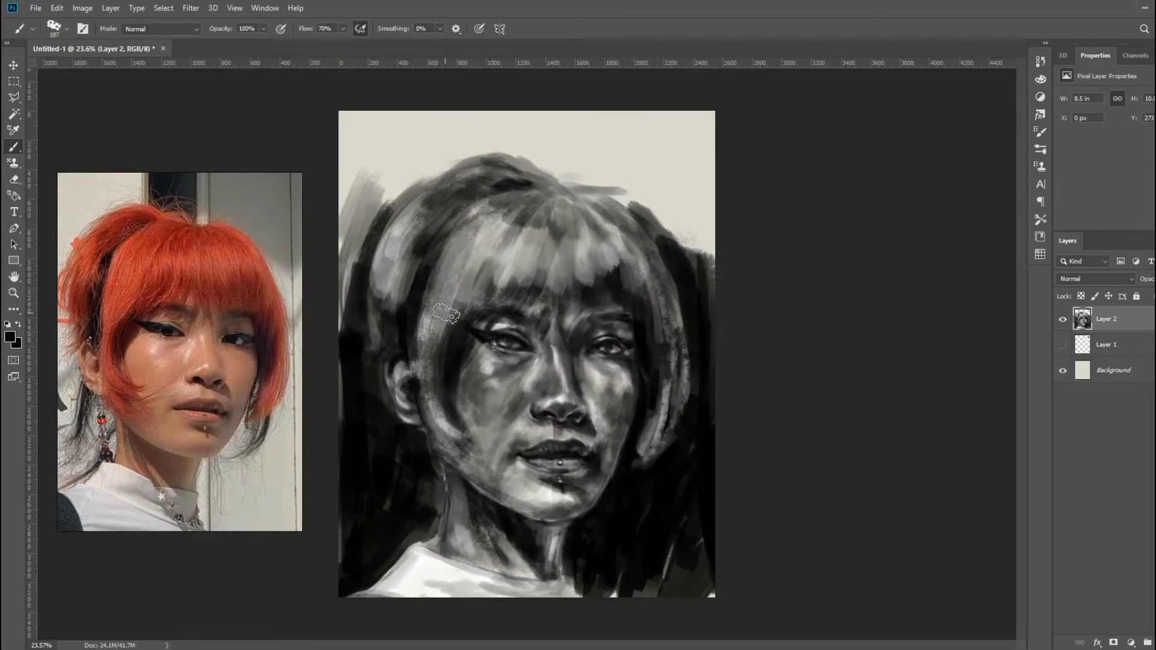
right_click(596, 258)
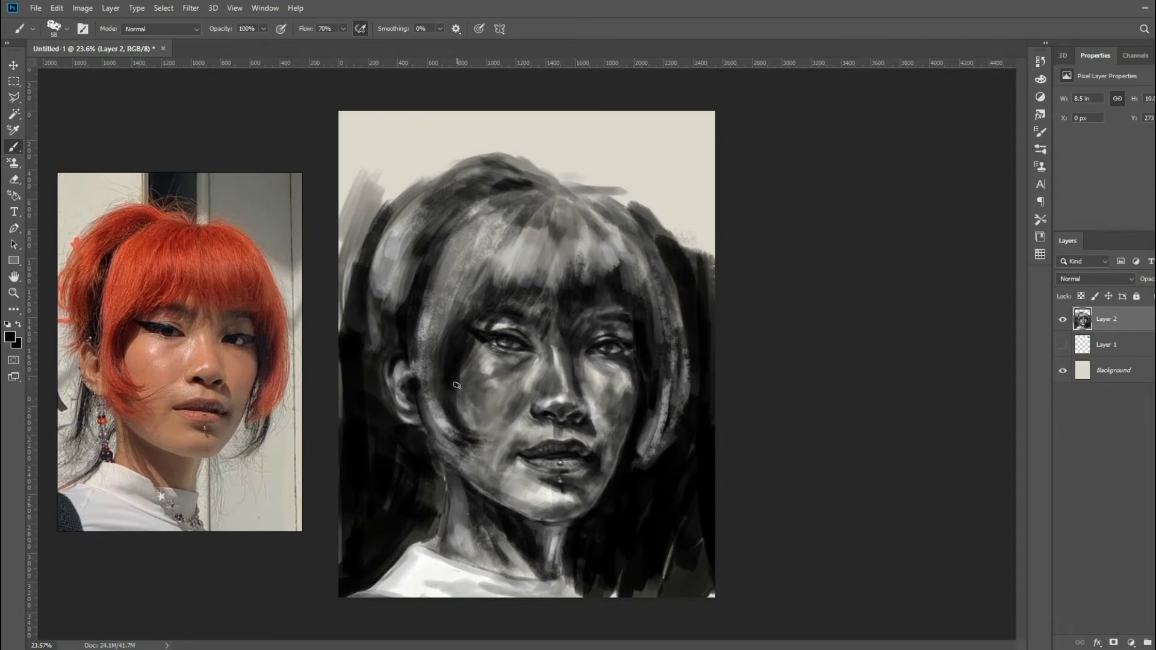
right_click(663, 271)
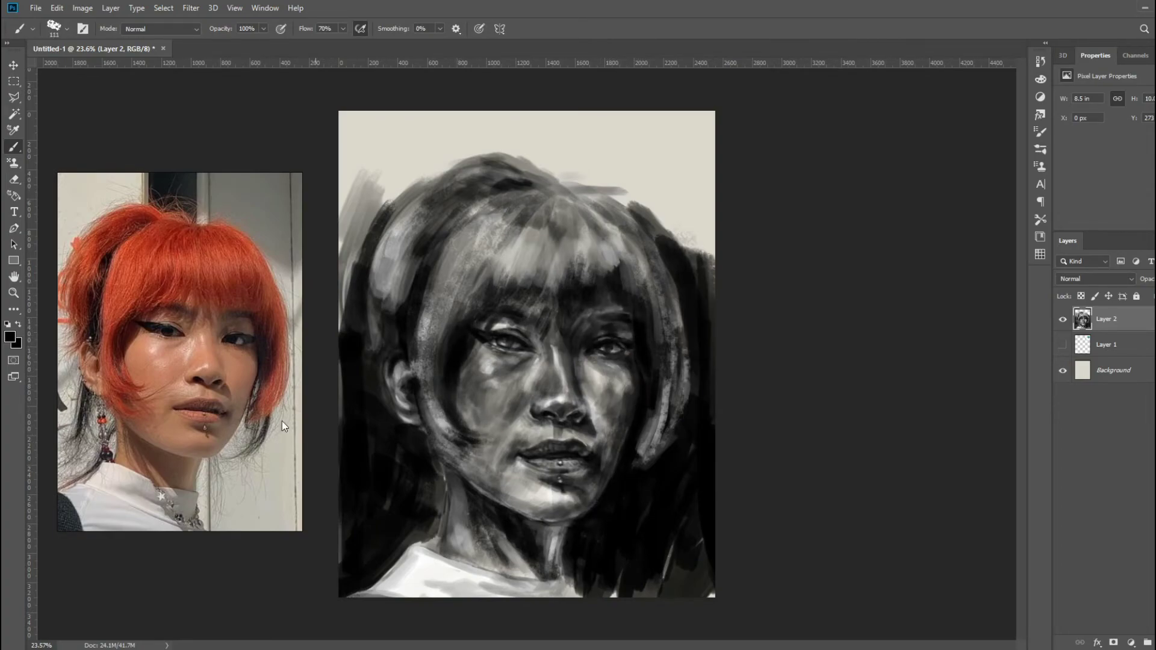
drag(545, 536, 560, 572)
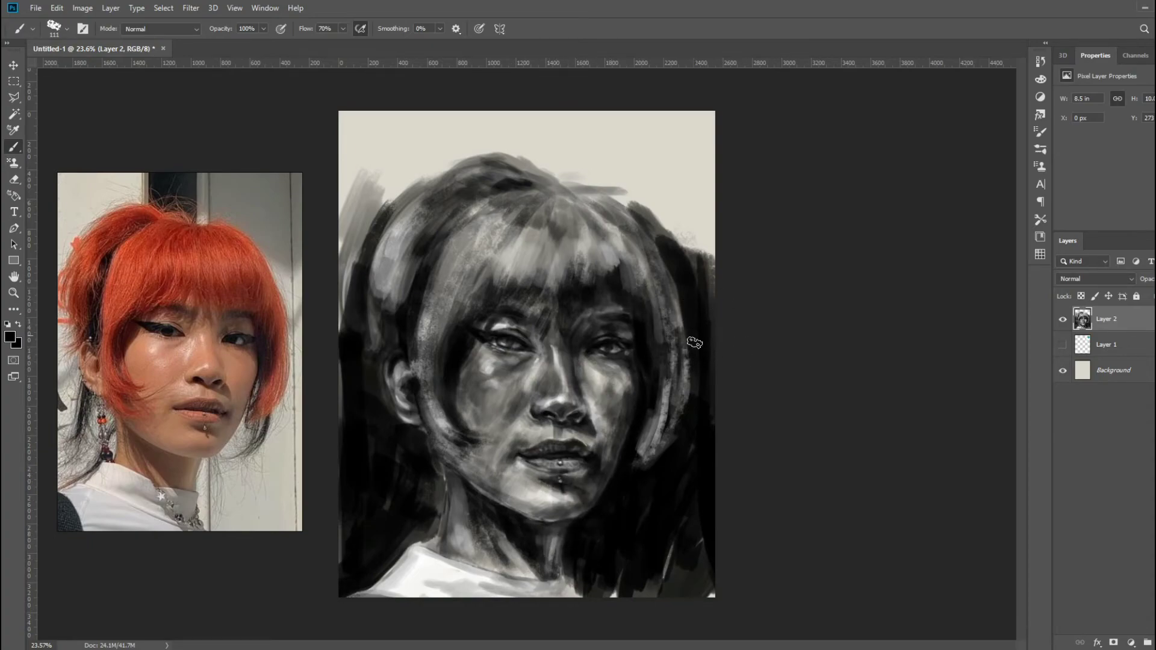
mouse_move(694, 343)
mouse_down()
mouse_move(638, 289)
mouse_move(602, 211)
mouse_move(561, 193)
mouse_move(505, 211)
mouse_move(470, 205)
mouse_move(458, 181)
mouse_move(385, 277)
mouse_up()
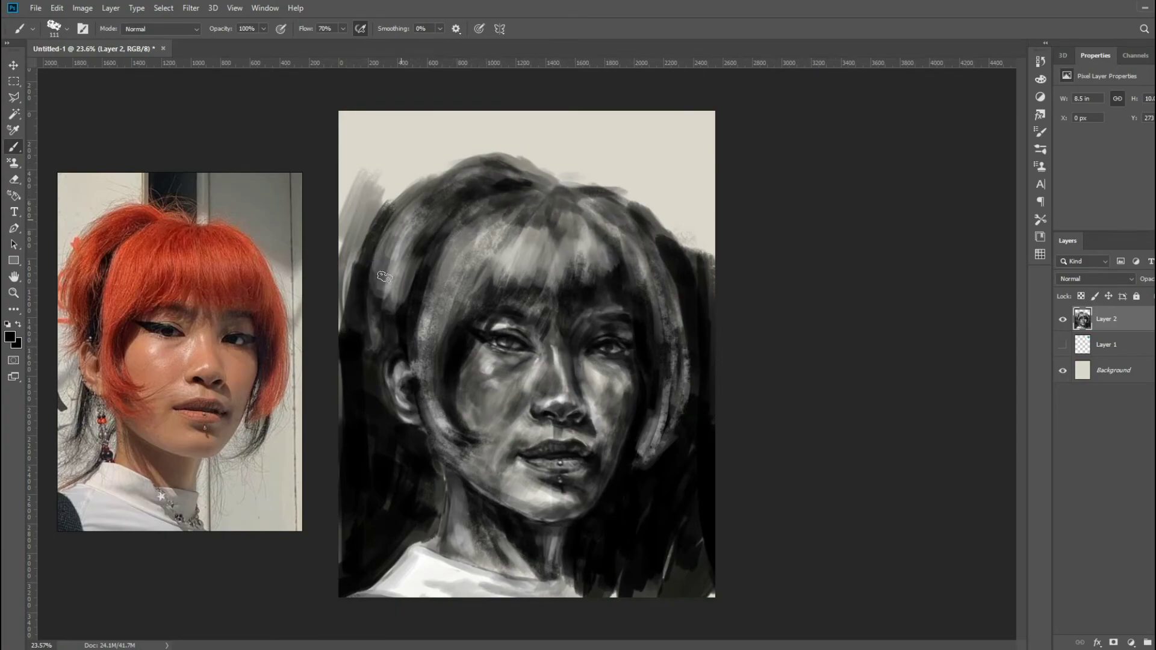
Step: Shrink the brush to 42 px and darken the upper bangs and the hair left of the face
key(bracketleft)
key(bracketleft)
key(bracketleft)
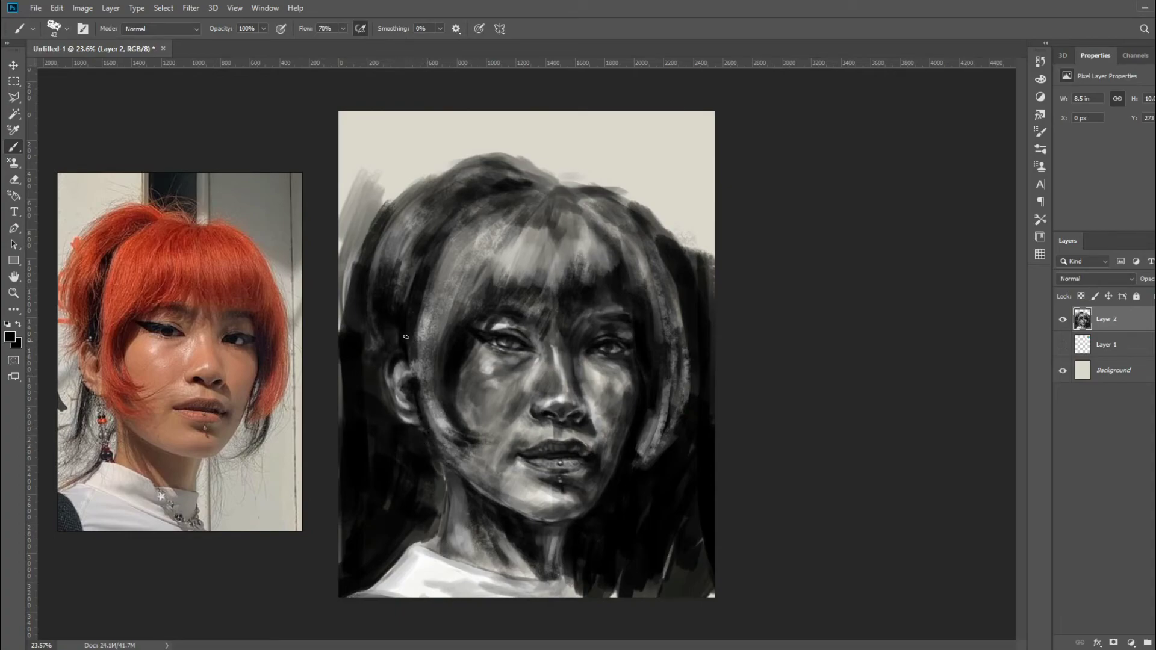
drag(434, 289, 418, 370)
mouse_move(439, 250)
mouse_down()
mouse_move(503, 196)
mouse_move(441, 246)
mouse_up()
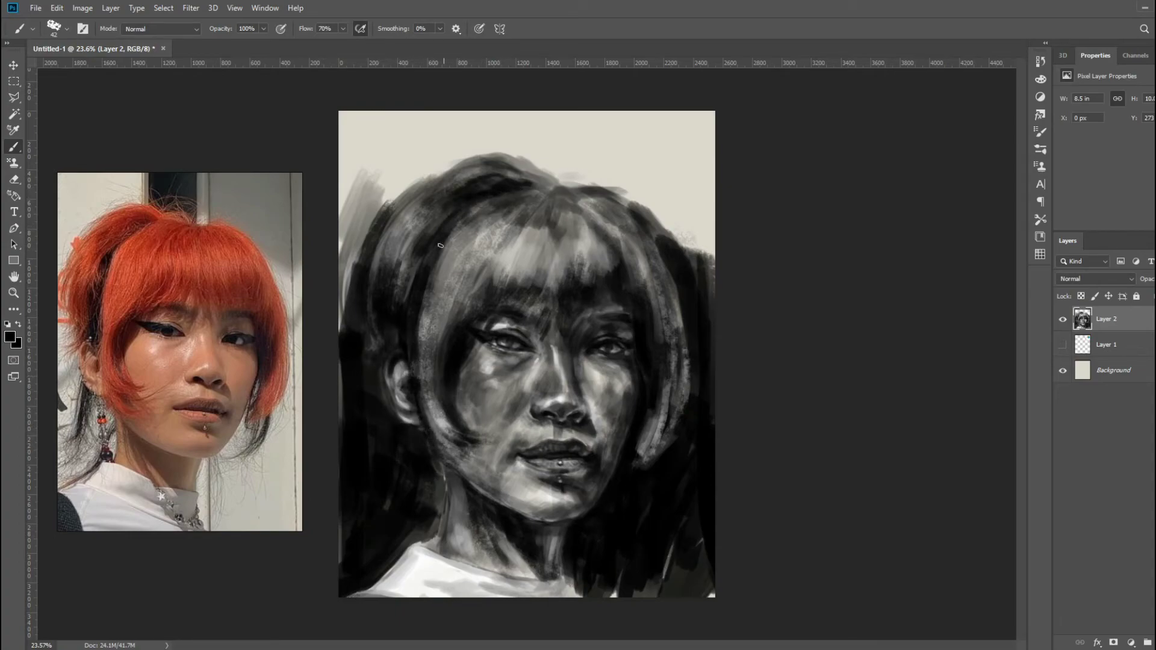
drag(540, 193, 525, 225)
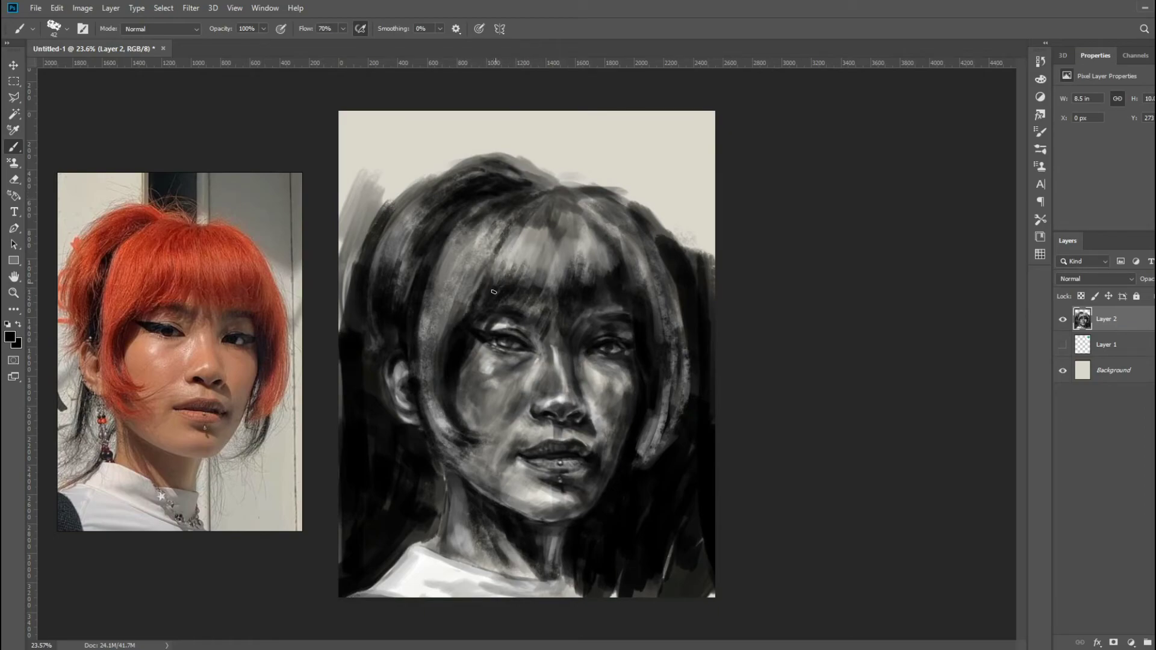
drag(473, 298, 434, 428)
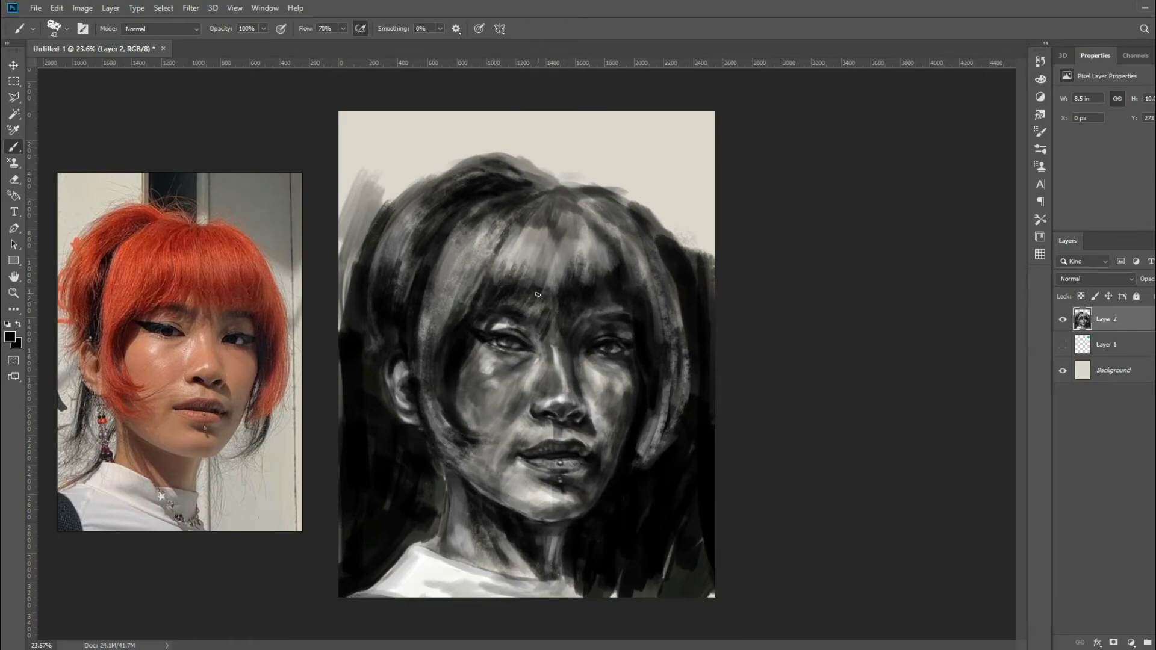
drag(538, 294, 554, 292)
Step: Set the brush to 62 px and darken the top of the hair and the bangs
right_click(602, 223)
drag(674, 248, 687, 248)
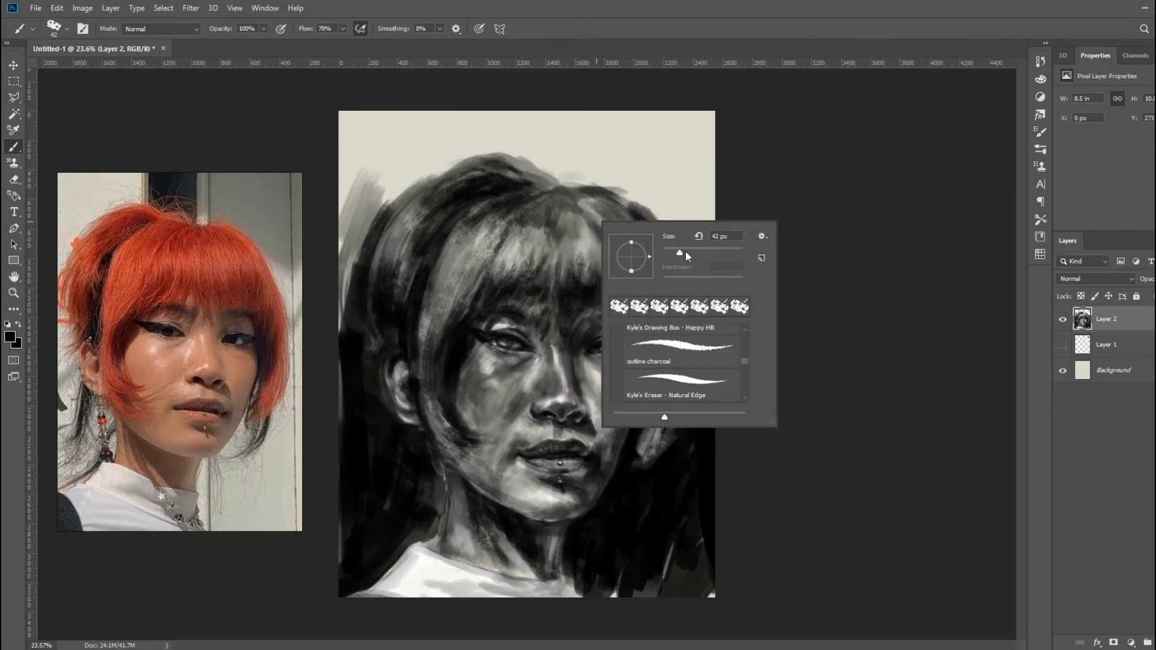
key(Return)
mouse_move(509, 240)
mouse_down()
mouse_move(620, 192)
mouse_move(650, 253)
mouse_up()
mouse_move(626, 208)
mouse_down()
mouse_move(596, 226)
mouse_move(620, 205)
mouse_up()
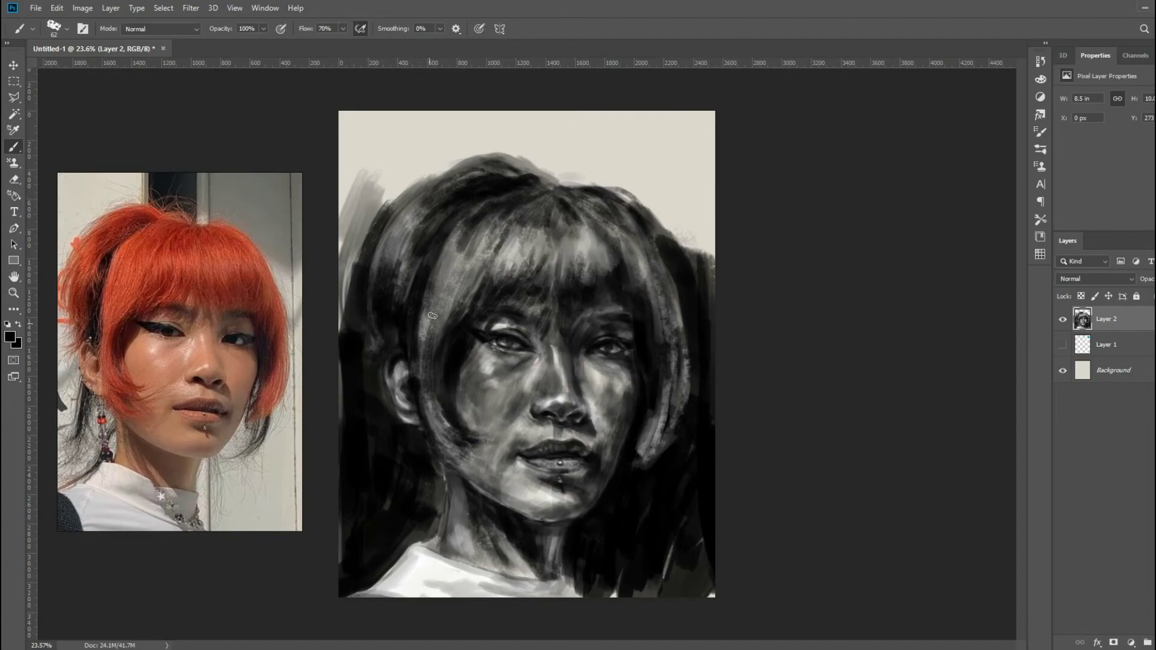
mouse_move(472, 232)
mouse_down()
mouse_move(445, 277)
mouse_move(536, 214)
mouse_up()
drag(563, 256, 615, 192)
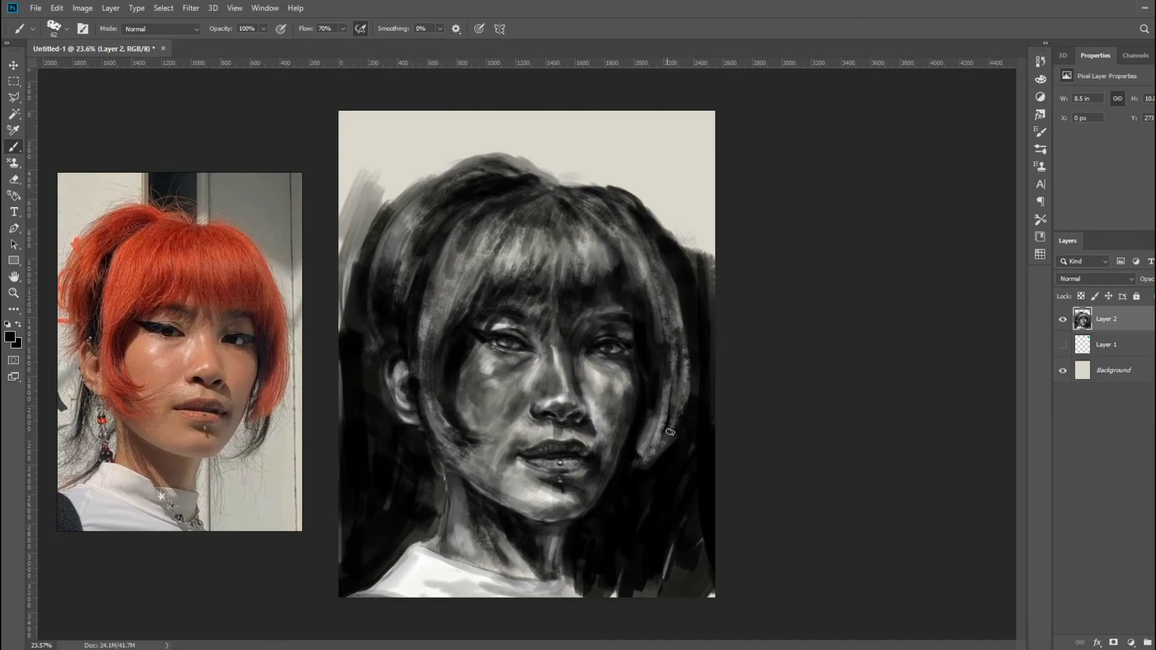
Step: Darken the right side of the hair from the jaw up, then the strands left of the face at 84 px
mouse_move(670, 431)
mouse_down()
mouse_move(638, 461)
mouse_move(642, 413)
mouse_up()
mouse_move(662, 343)
mouse_down()
mouse_move(656, 292)
mouse_move(629, 291)
mouse_up()
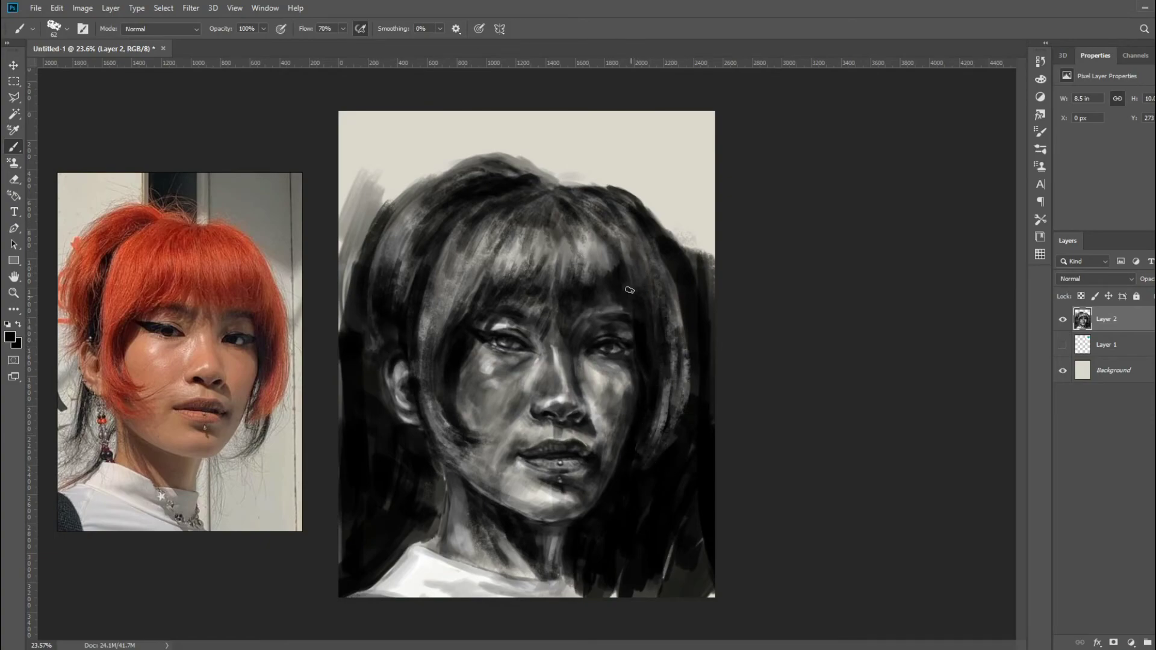
right_click(632, 262)
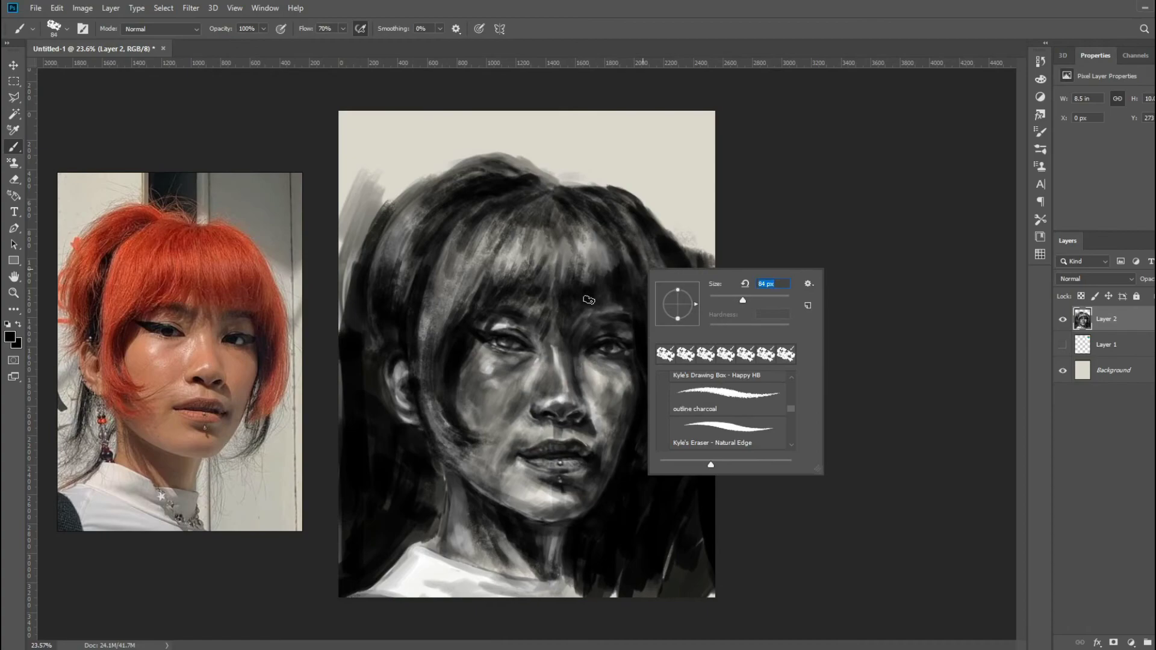
key(Return)
drag(475, 241, 438, 312)
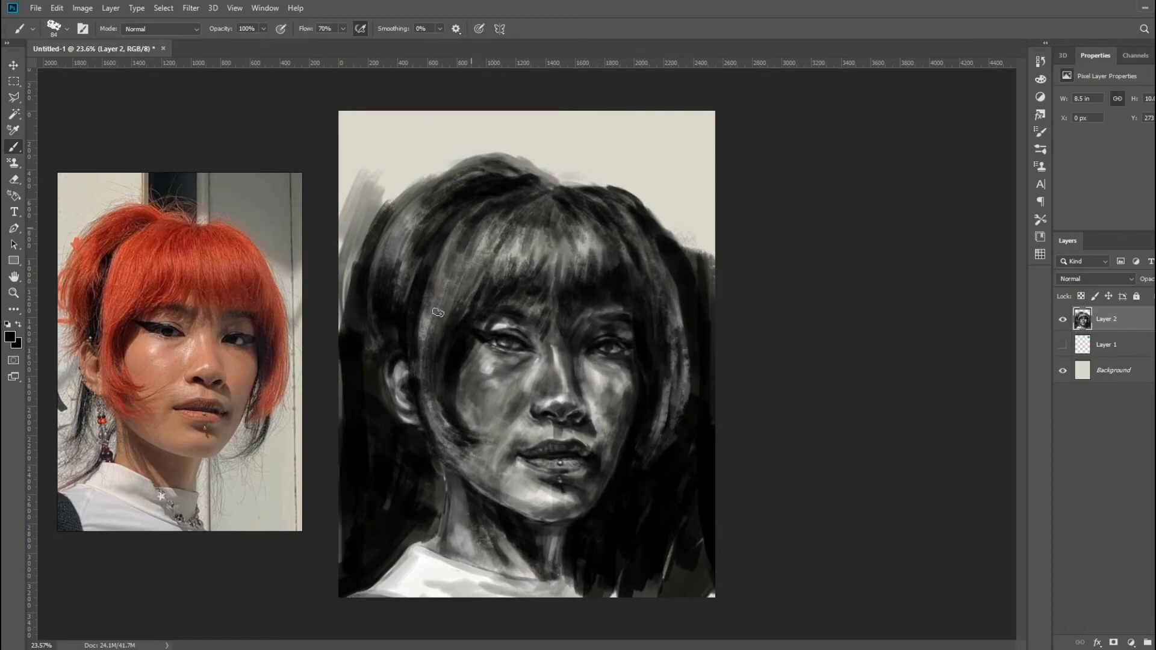
drag(450, 265, 430, 340)
Step: Switch to white with a 28 px brush and add highlights right of the eye and above the left eye
click(9, 337)
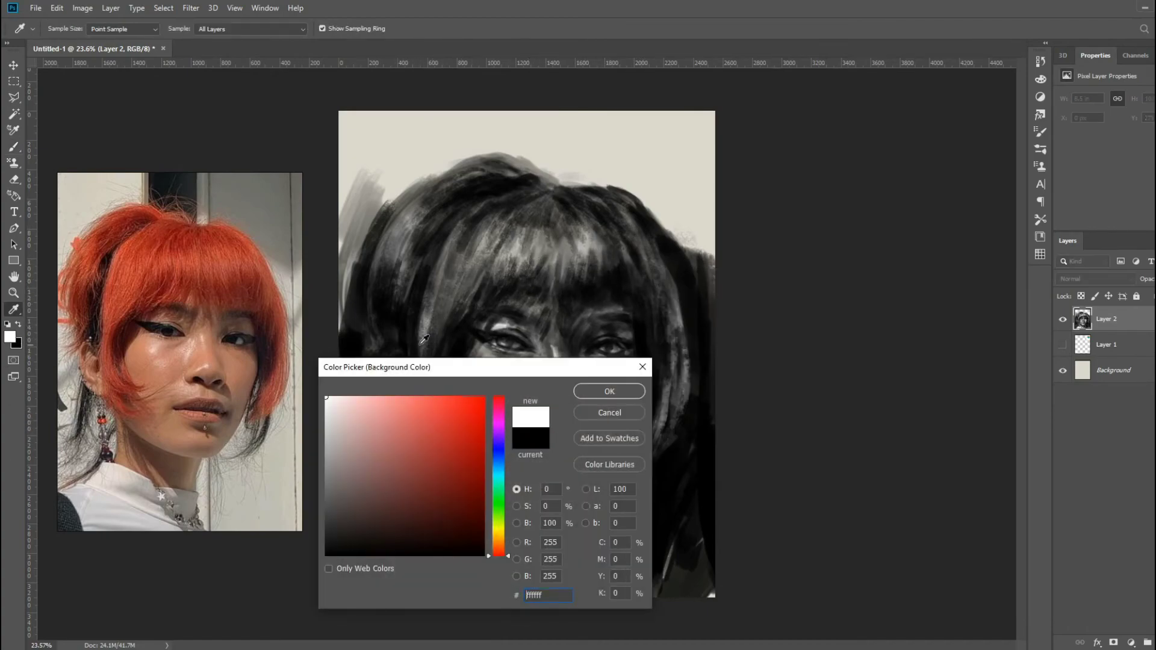
click(608, 390)
right_click(514, 369)
key(Return)
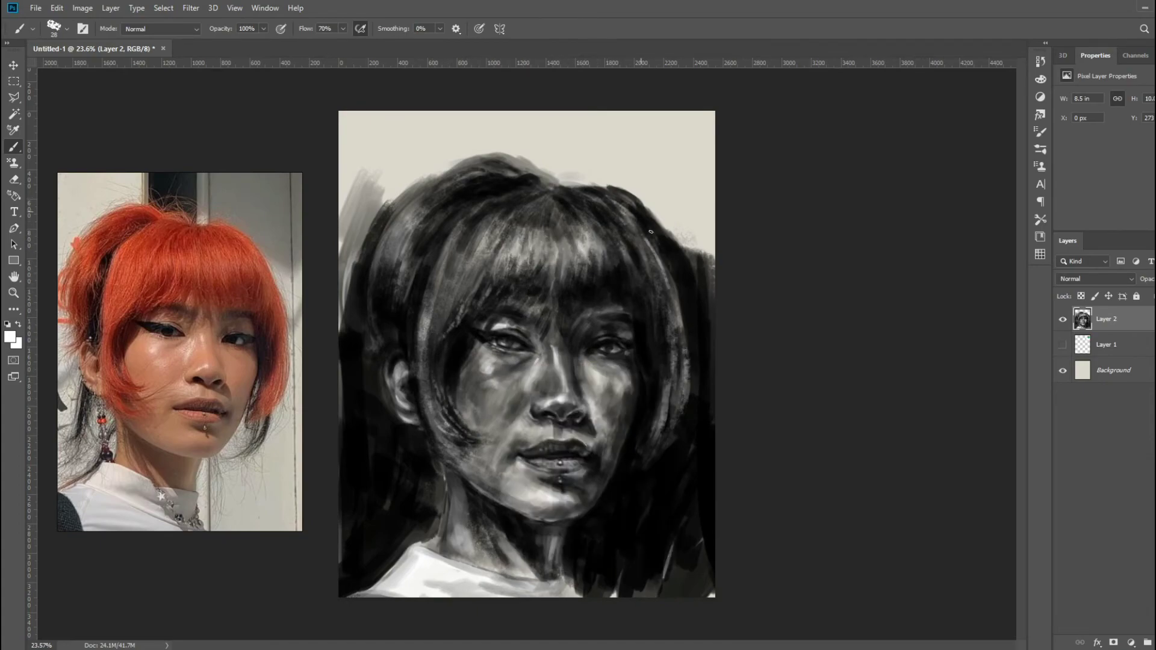
drag(654, 376, 642, 364)
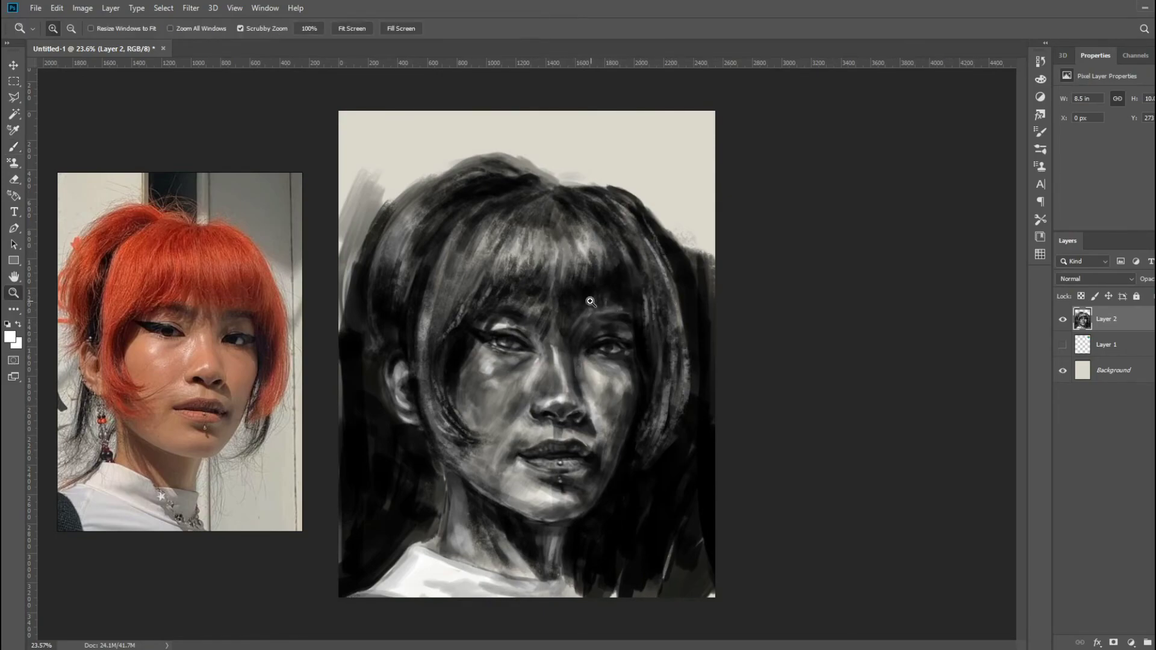
scroll(577, 287, up, 2)
drag(595, 320, 594, 279)
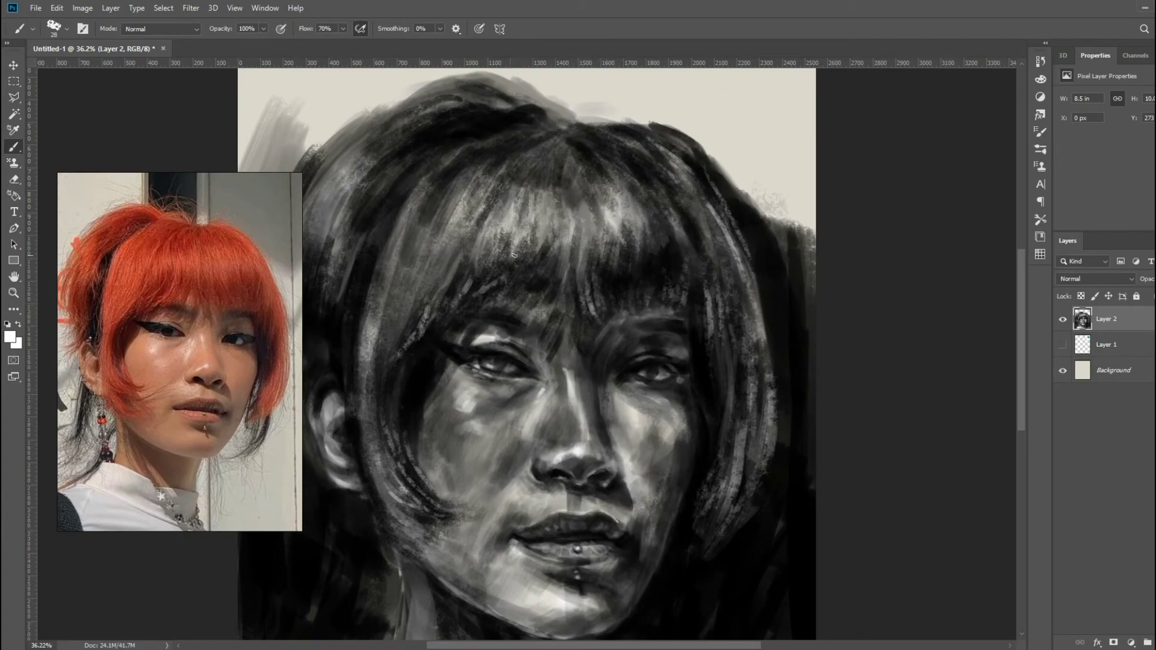
drag(475, 286, 443, 327)
Step: Paint light highlight strands along the left hair edge and the top of the hair
drag(416, 374, 361, 533)
mouse_move(639, 373)
mouse_down()
mouse_move(588, 374)
mouse_move(598, 373)
mouse_up()
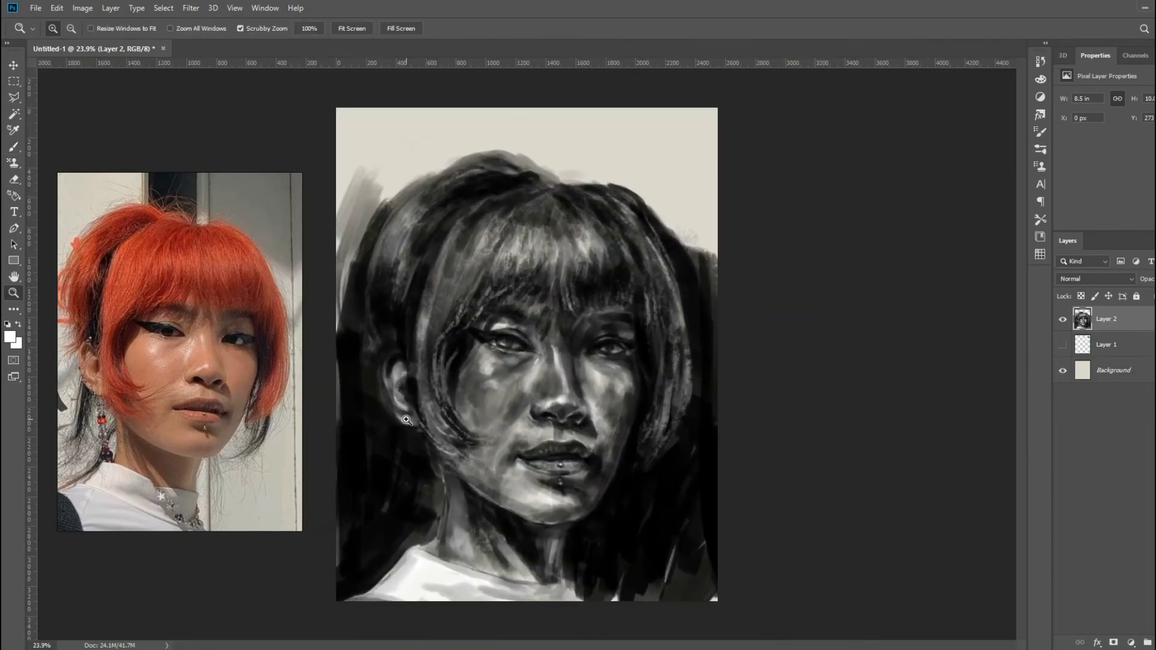
key(b)
drag(375, 307, 360, 262)
drag(394, 202, 348, 296)
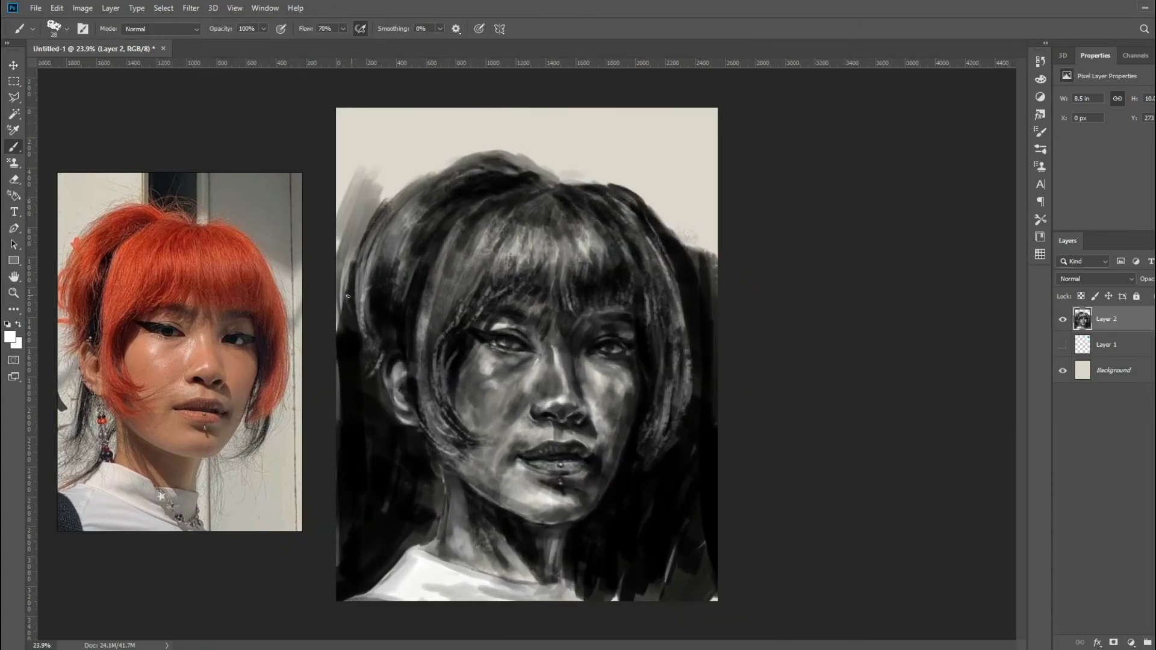
drag(495, 177, 519, 180)
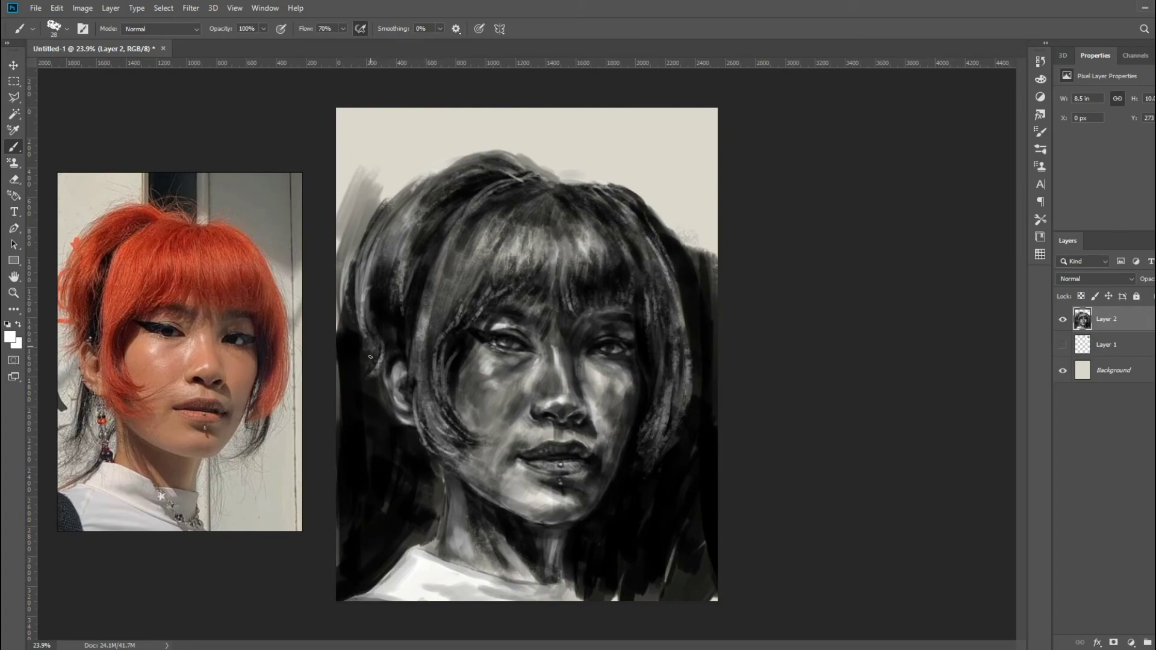
drag(373, 284, 380, 323)
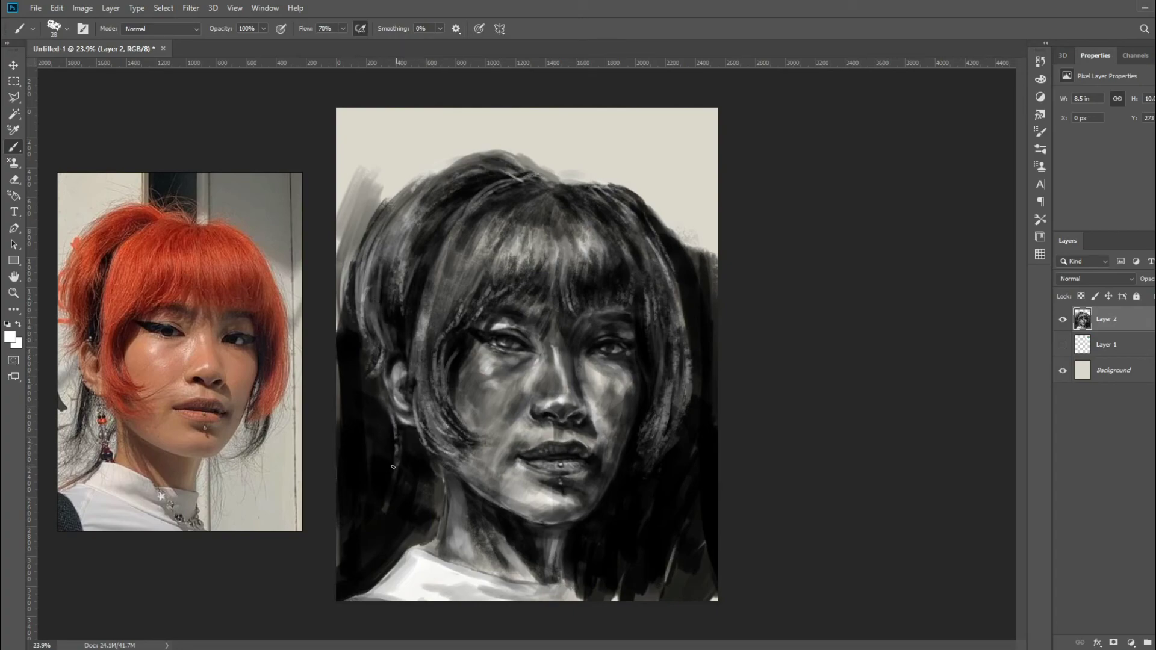
drag(449, 220, 421, 352)
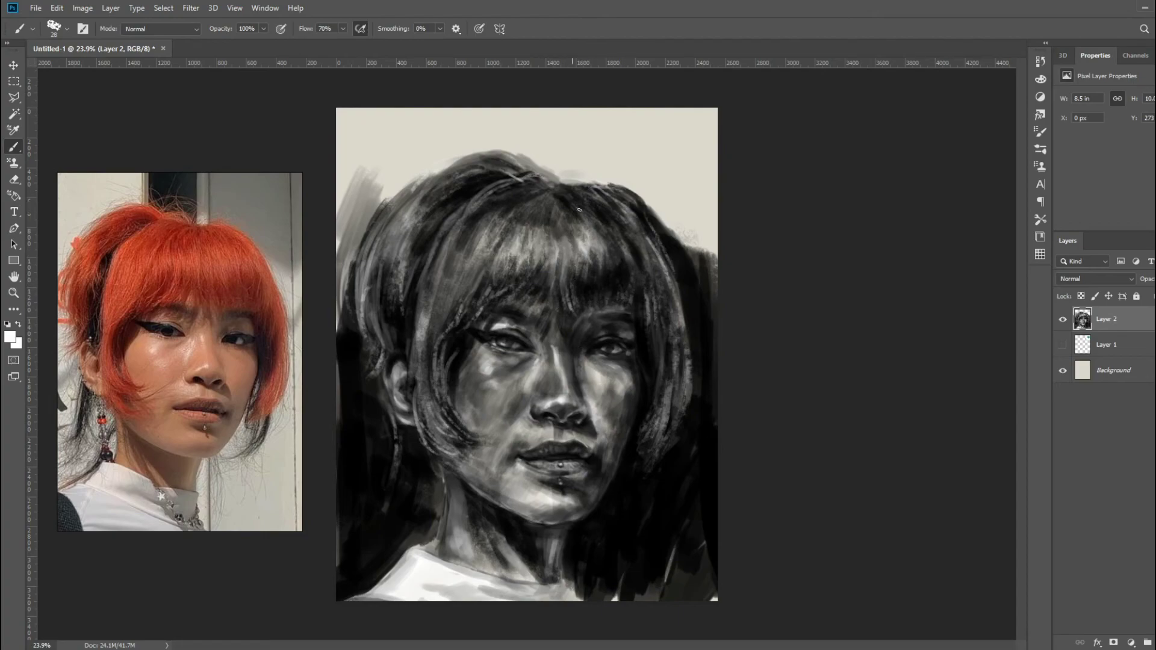
Step: Set black with a 243 px brush and paint the light background around the head black
click(10, 337)
click(609, 392)
click(17, 343)
click(609, 392)
right_click(677, 303)
mouse_move(602, 130)
mouse_down()
mouse_move(619, 168)
mouse_move(382, 134)
mouse_move(518, 155)
mouse_move(327, 167)
mouse_move(465, 116)
mouse_move(632, 116)
mouse_move(588, 150)
mouse_move(679, 536)
mouse_move(694, 314)
mouse_move(605, 167)
mouse_move(369, 219)
mouse_move(327, 154)
mouse_move(666, 175)
mouse_up()
Step: Switch to white and add light strokes on top of the hair and along its left side
click(10, 336)
click(324, 384)
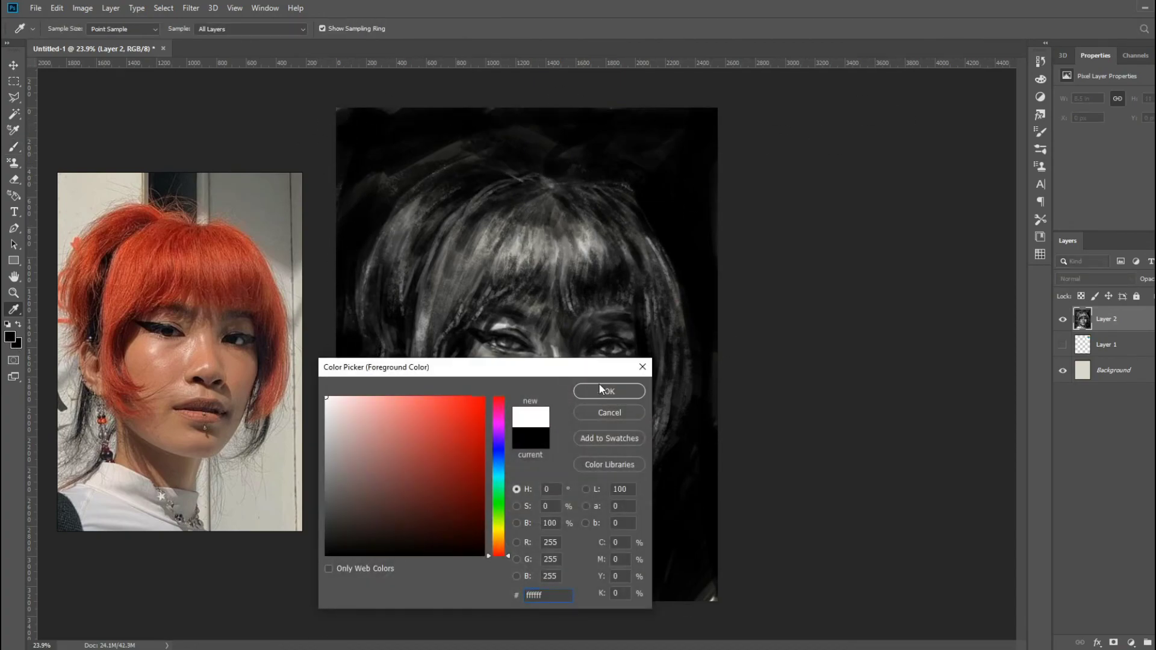
click(609, 389)
mouse_move(548, 165)
mouse_down()
mouse_move(576, 158)
mouse_move(661, 193)
mouse_move(656, 485)
mouse_move(692, 428)
mouse_move(472, 144)
mouse_move(240, 284)
mouse_up()
drag(367, 506, 379, 415)
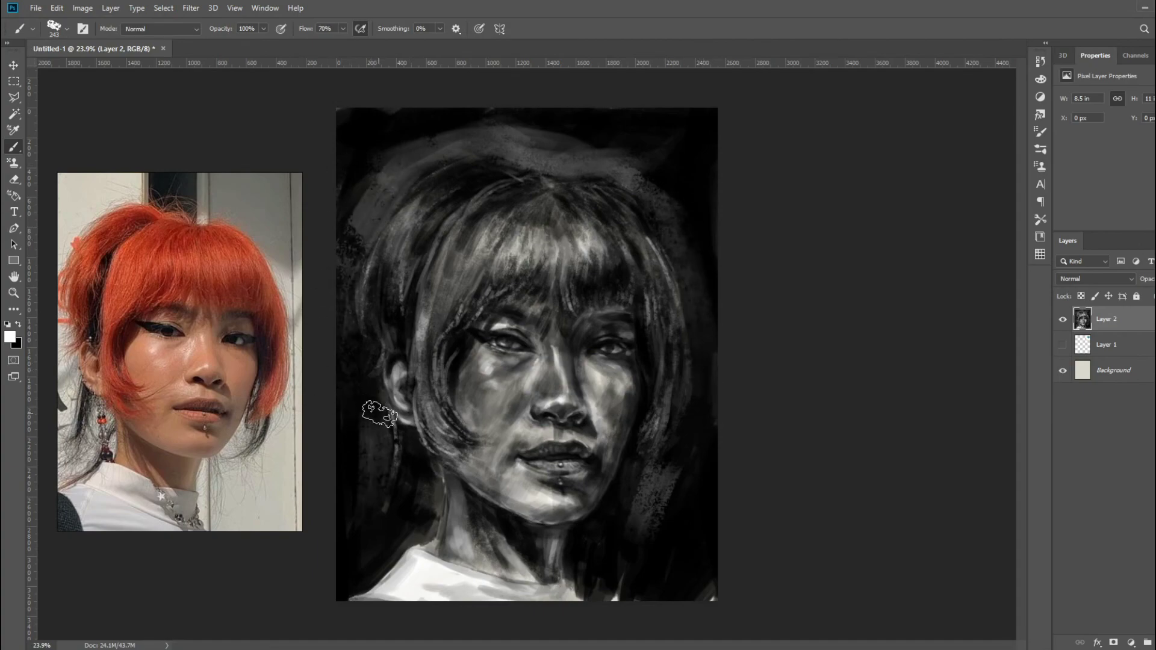
Step: Return to black and darken the upper hair, the background by the jaw and neck, and the right hair edge
click(10, 336)
click(407, 457)
click(609, 392)
mouse_move(391, 181)
mouse_down()
mouse_move(658, 160)
mouse_move(372, 286)
mouse_move(524, 161)
mouse_move(676, 225)
mouse_move(392, 155)
mouse_move(679, 471)
mouse_move(659, 541)
mouse_up()
drag(393, 517, 440, 578)
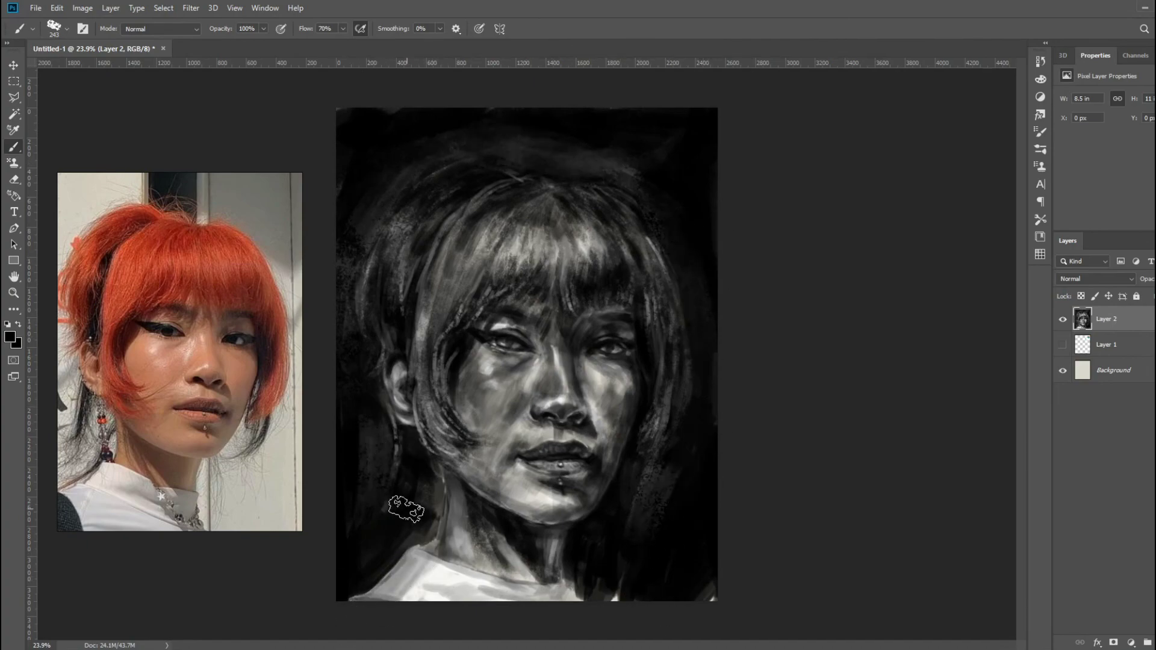
drag(650, 271, 697, 227)
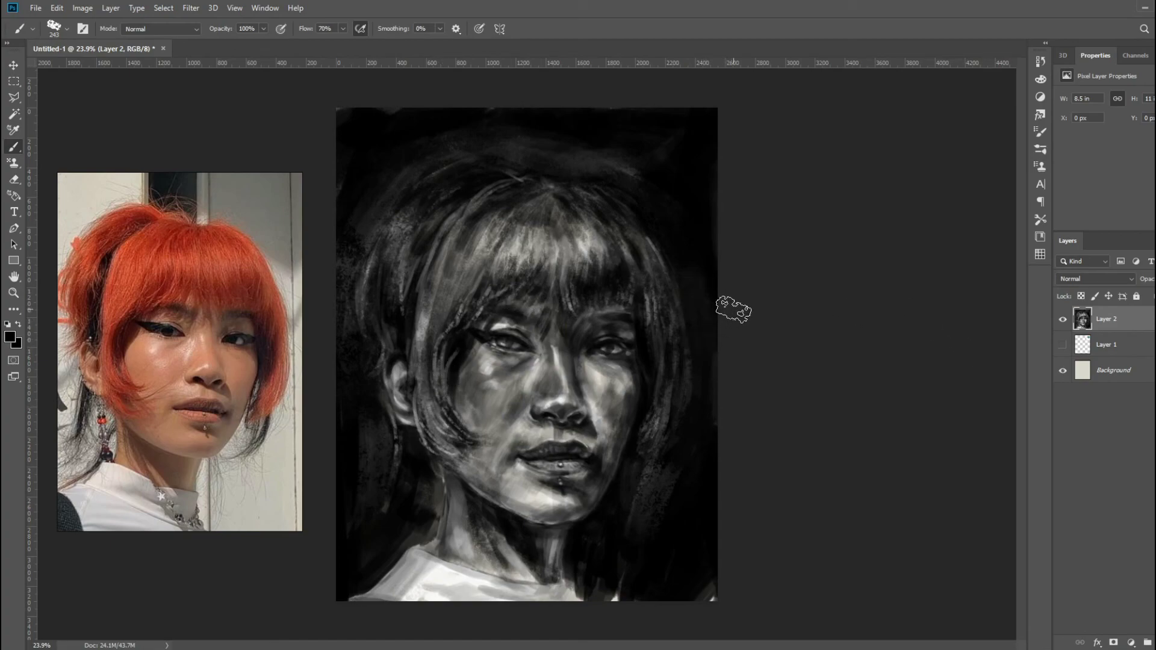
key(ctrl+plus)
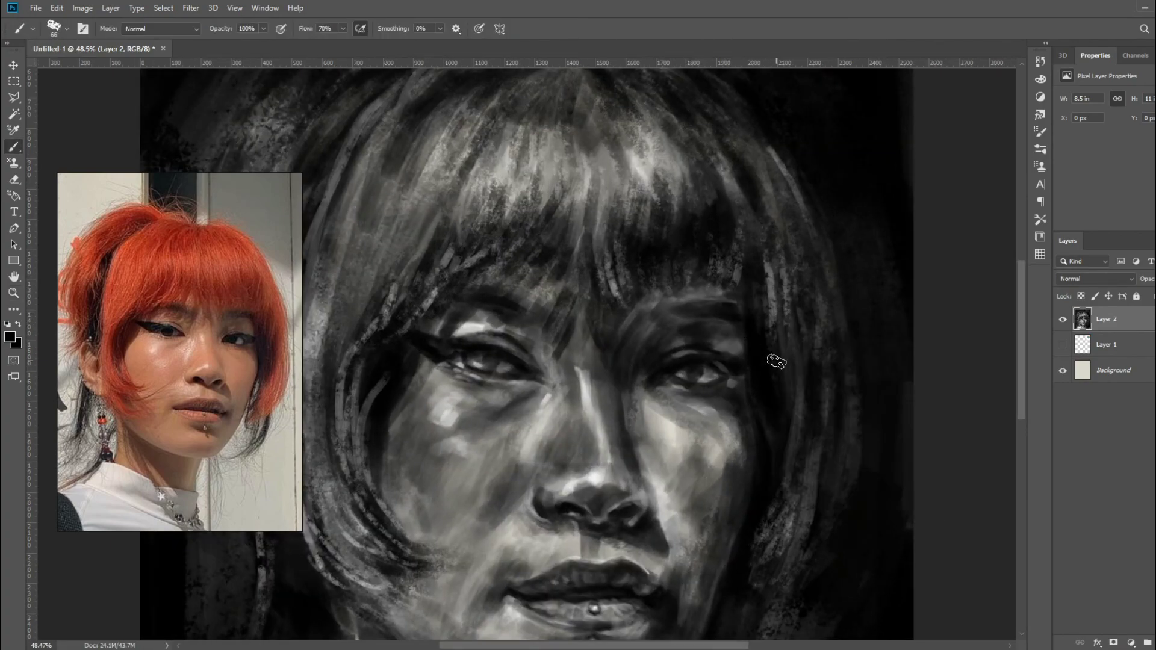
Step: Sign the painting in the bottom-right corner with a white 31 px brush
right_click(776, 362)
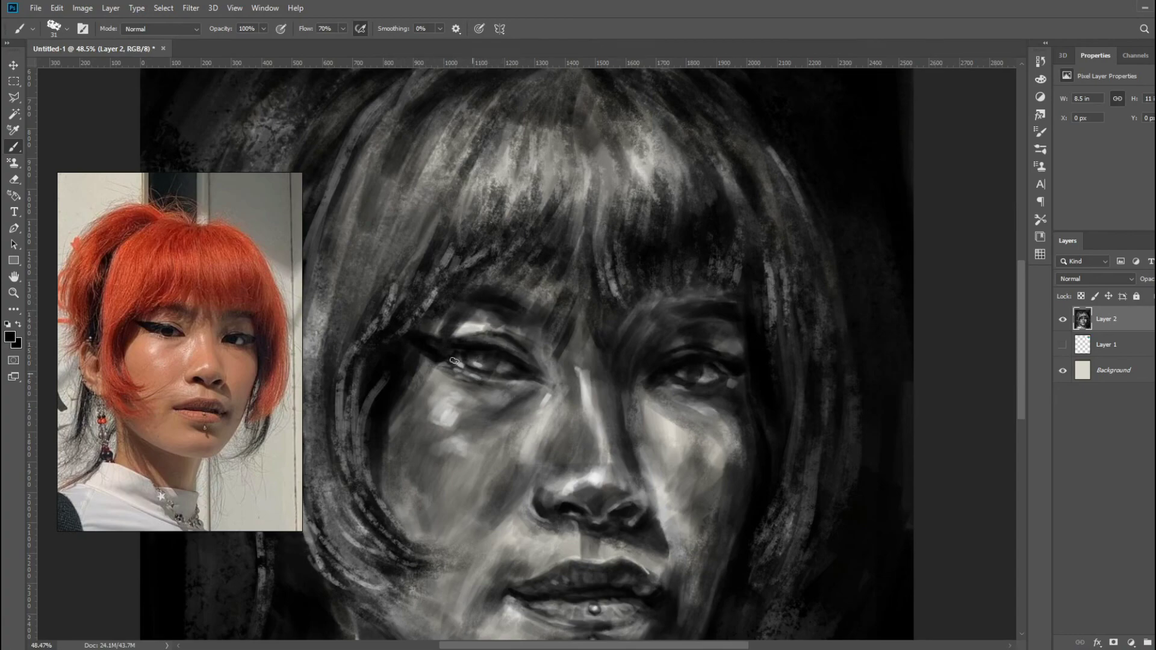
key(z)
drag(769, 420, 720, 508)
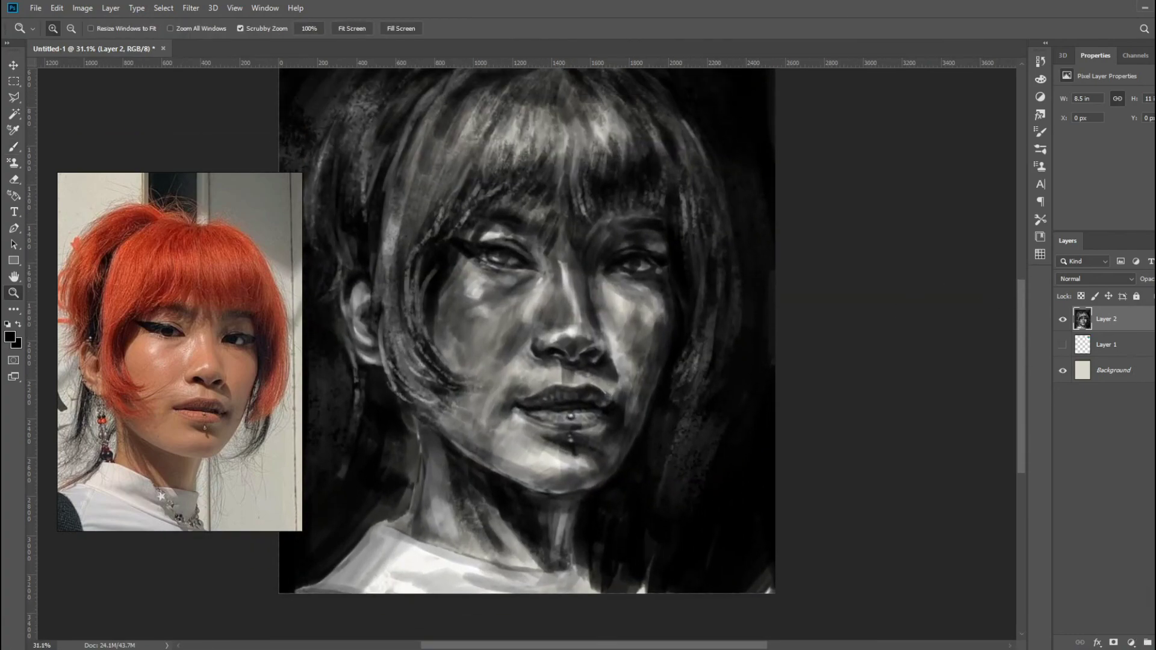
click(9, 336)
click(601, 392)
key(b)
right_click(736, 447)
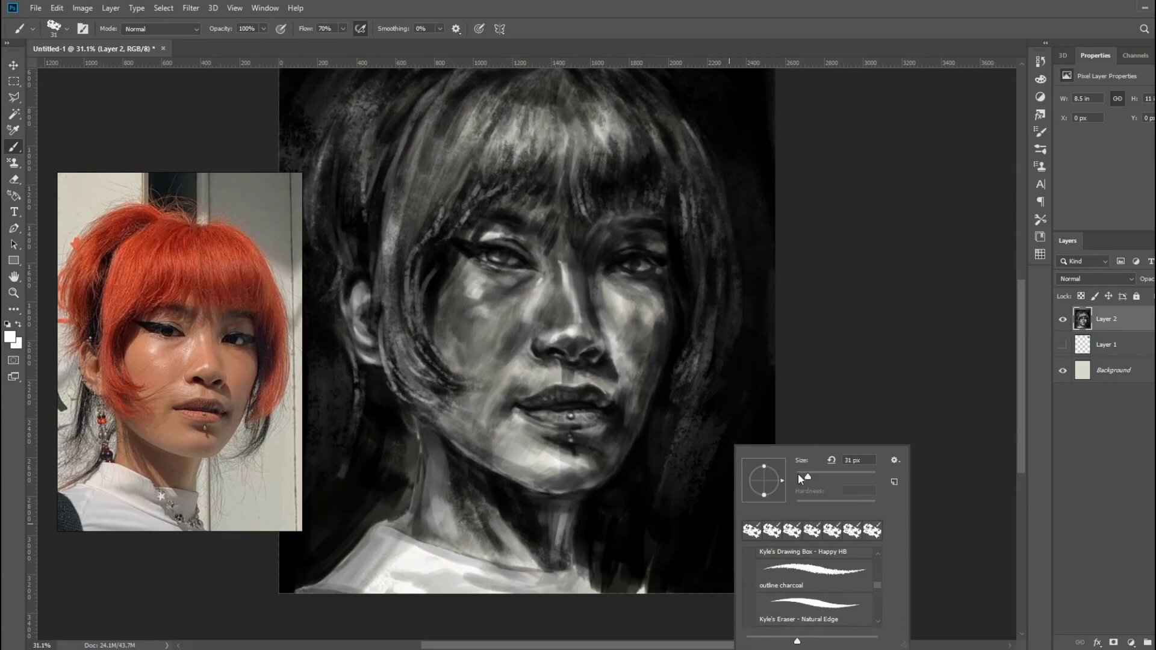
drag(694, 544, 753, 539)
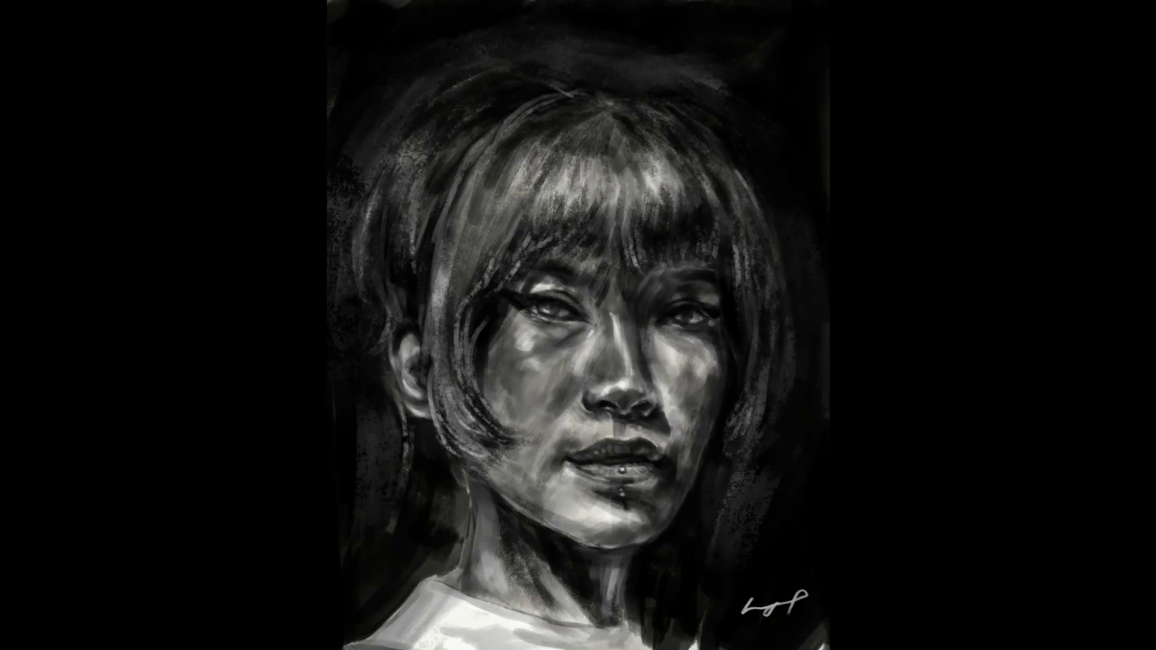